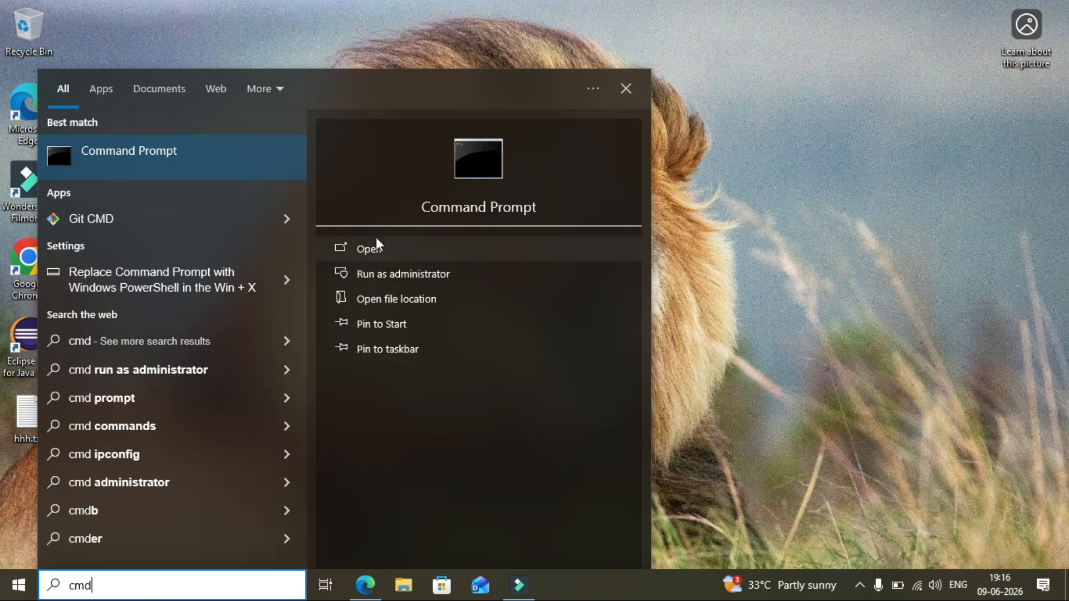
Step: Open Command Prompt, check the installed Java version with java --version, and minimize the window
click(367, 245)
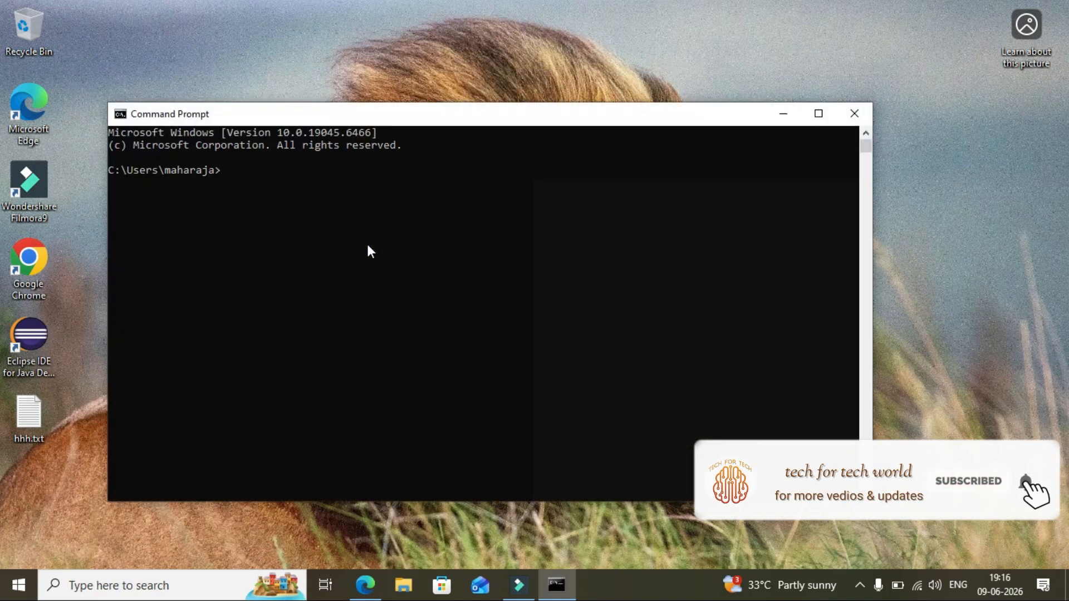
text(java --version)
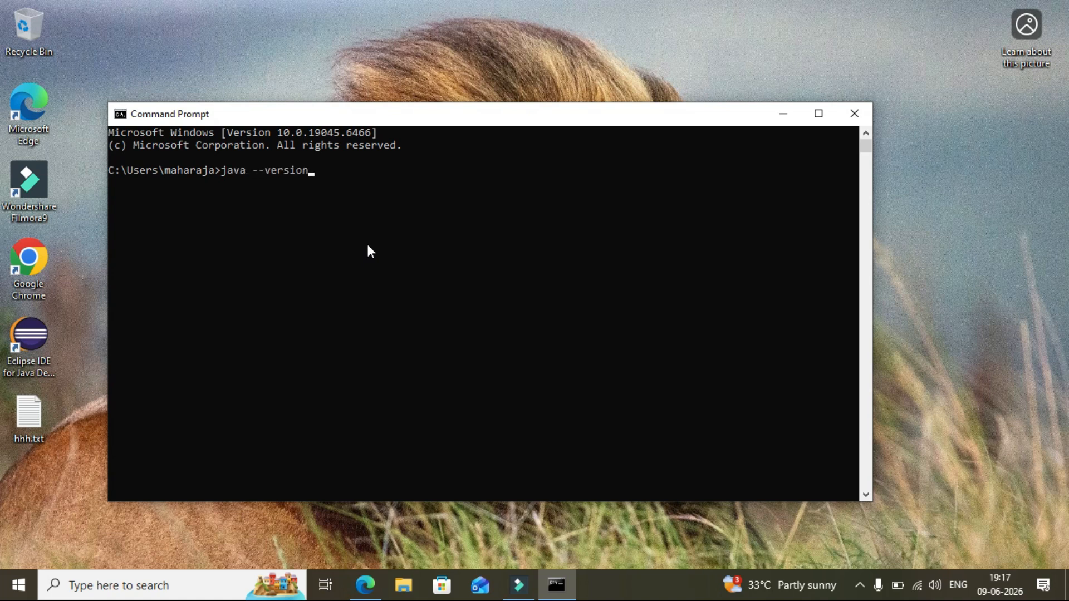
key(Return)
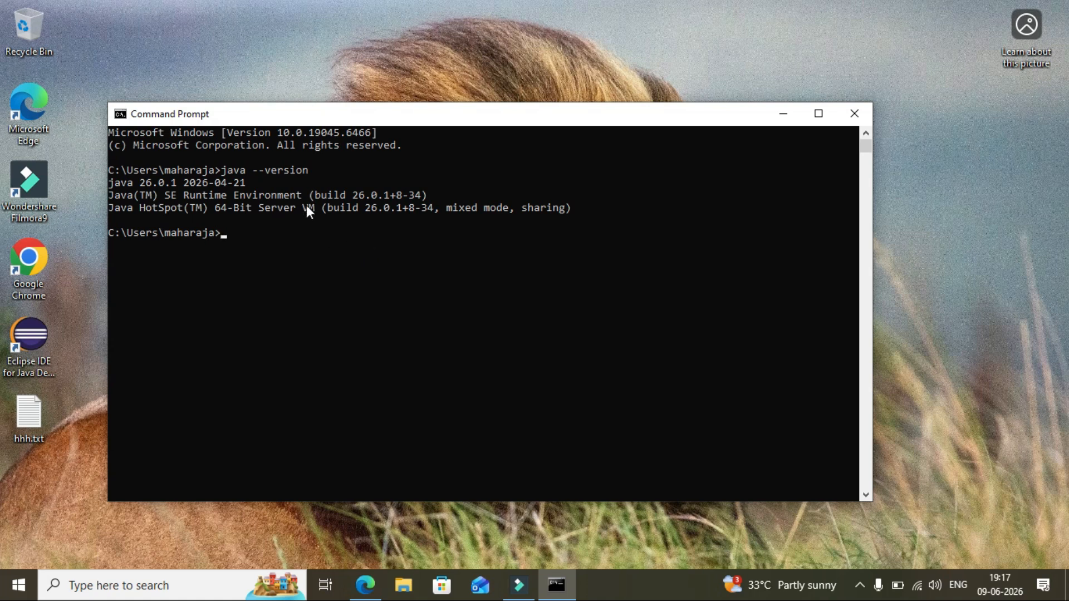
drag(109, 182, 561, 211)
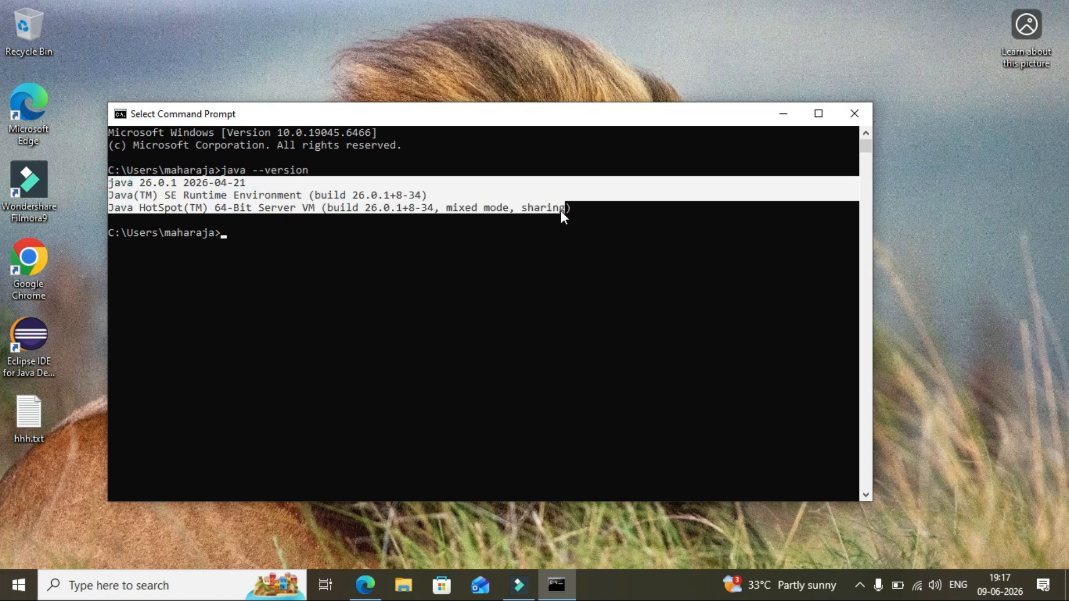
click(548, 255)
click(783, 115)
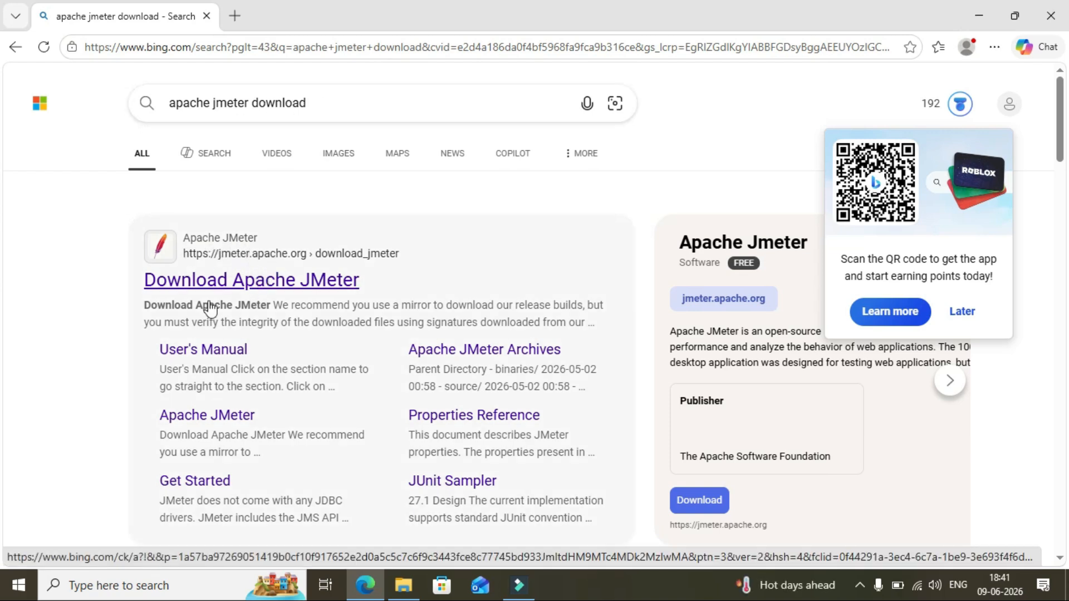
Step: Open the official Download Apache JMeter page from the search results for the JMeter download
click(247, 288)
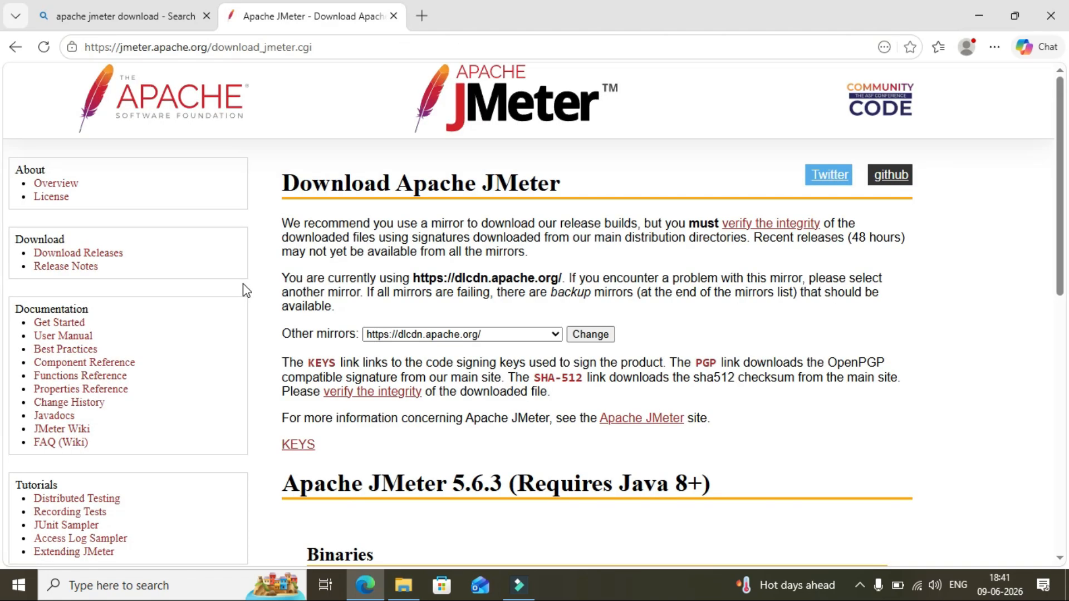
drag(282, 184, 562, 182)
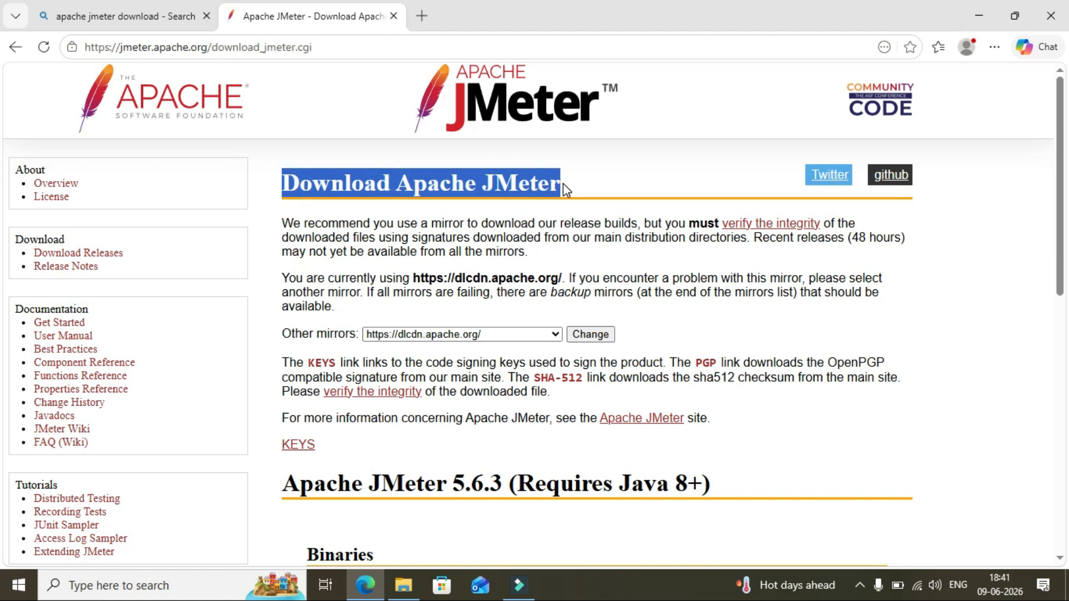
click(669, 182)
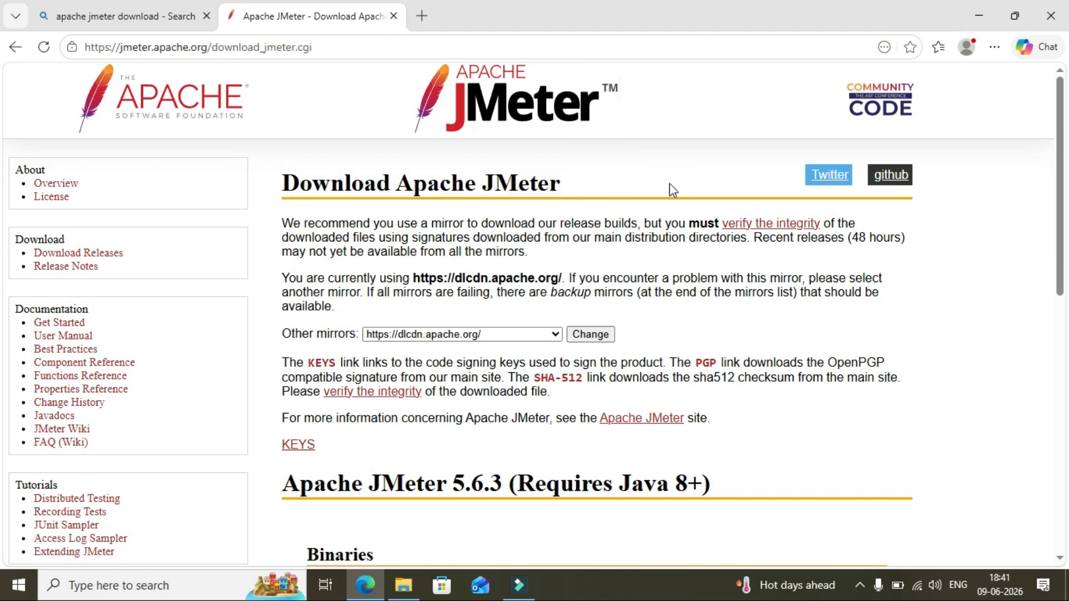
Step: Examine the Java requirement of the Apache JMeter 5.6.3 release and its Binaries and Source download sections
scroll(669, 184, down, 2)
scroll(672, 189, down, 3)
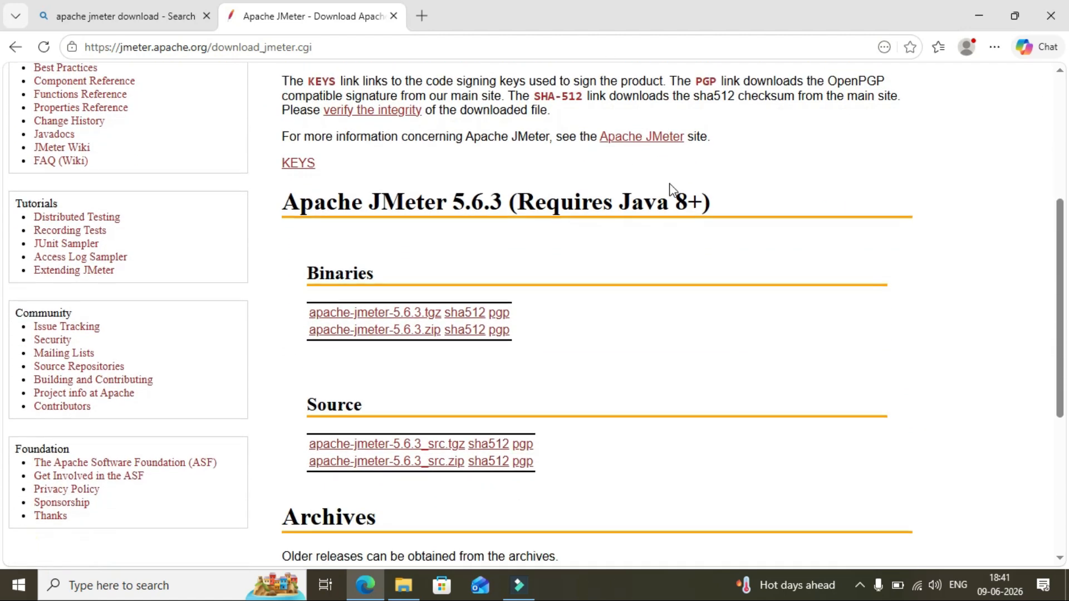
drag(285, 202, 717, 207)
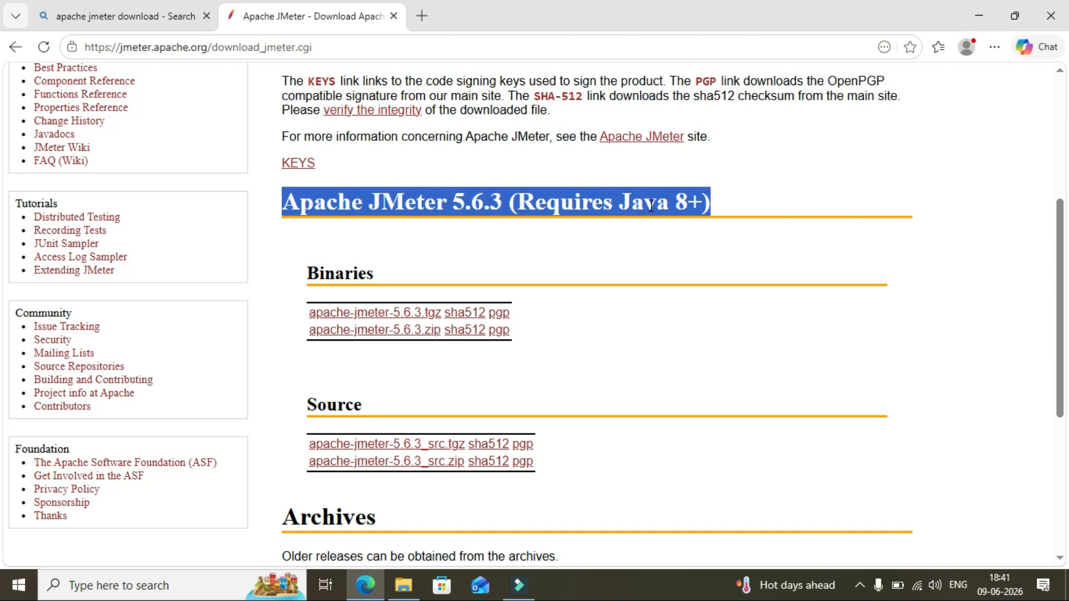
click(706, 240)
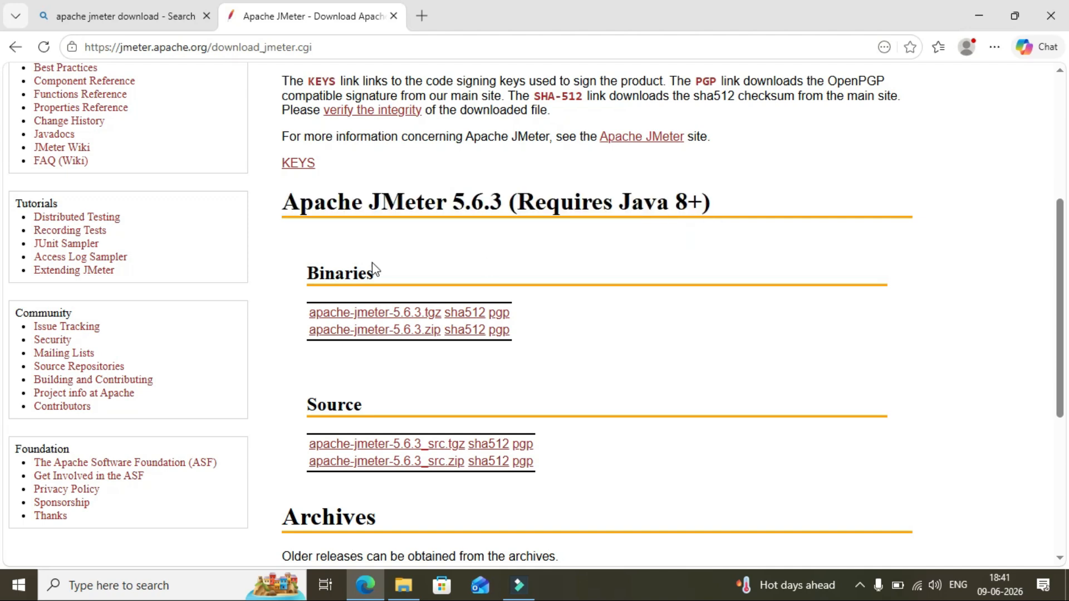
double_click(324, 275)
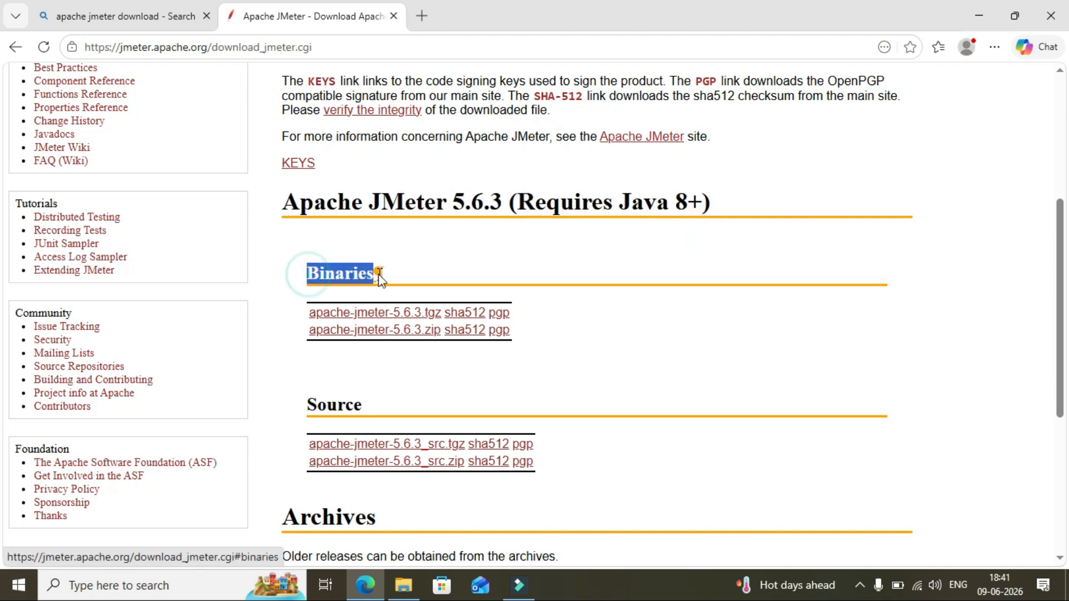
click(300, 377)
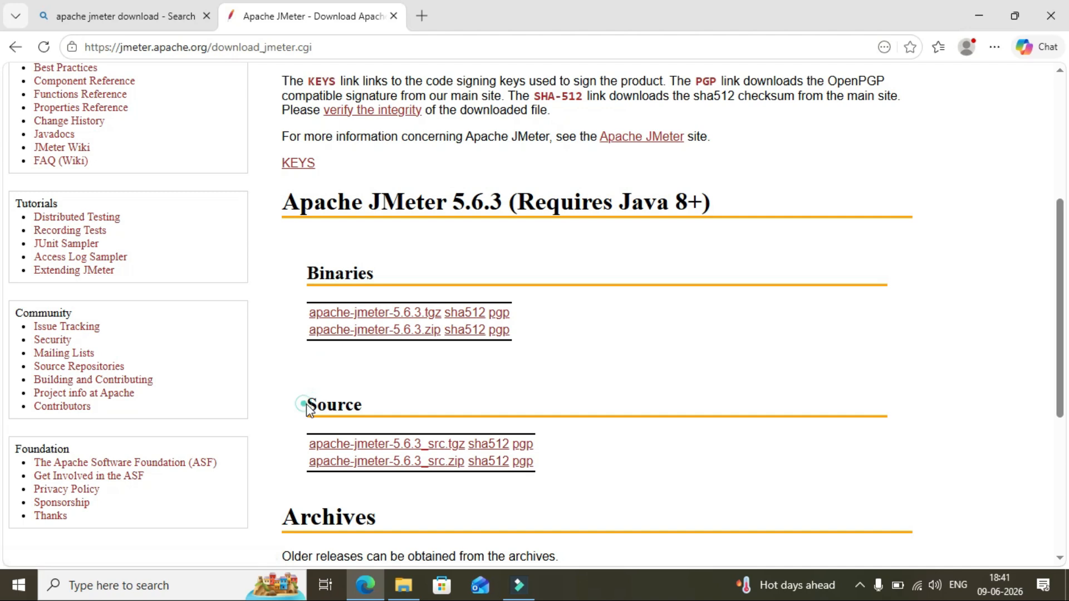
double_click(306, 405)
click(451, 382)
drag(313, 274, 372, 277)
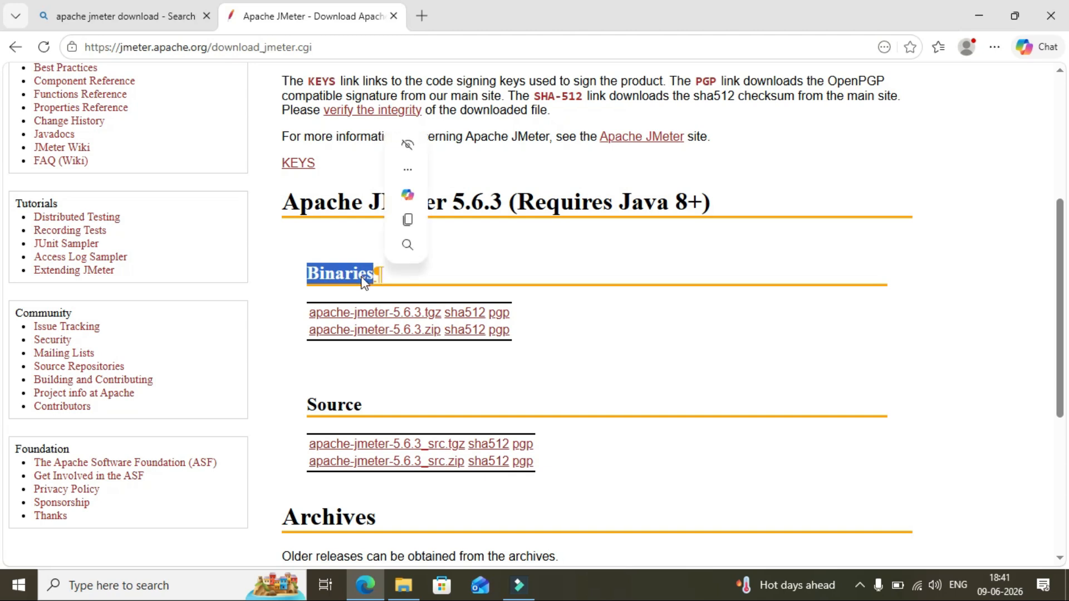
click(292, 322)
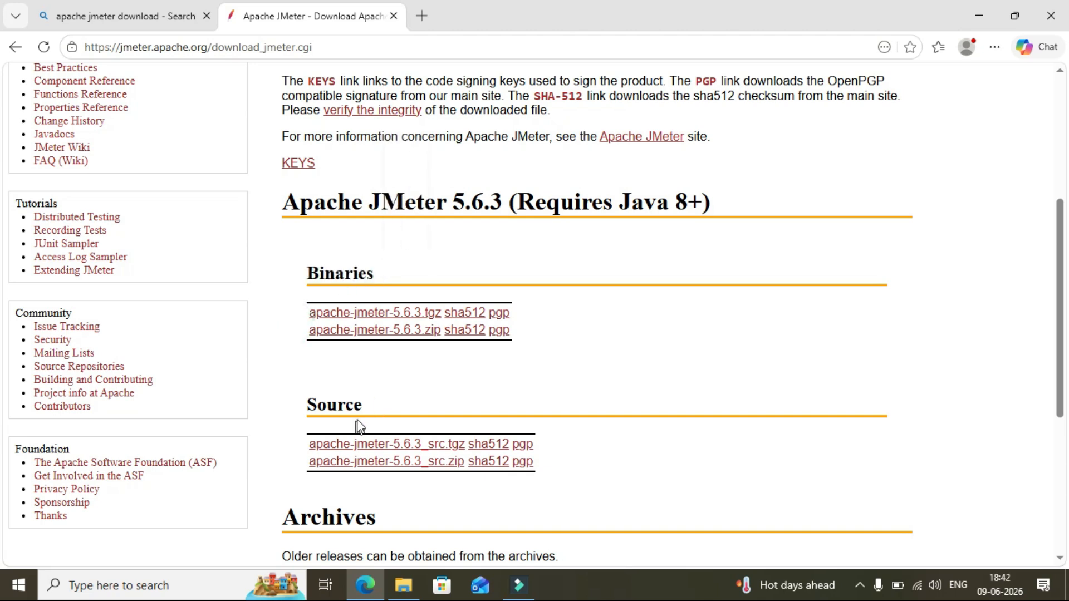
Step: Download apache-jmeter-5.6.3.zip from the Binaries section and show the Downloads folder in a maximized File Explorer window
click(355, 330)
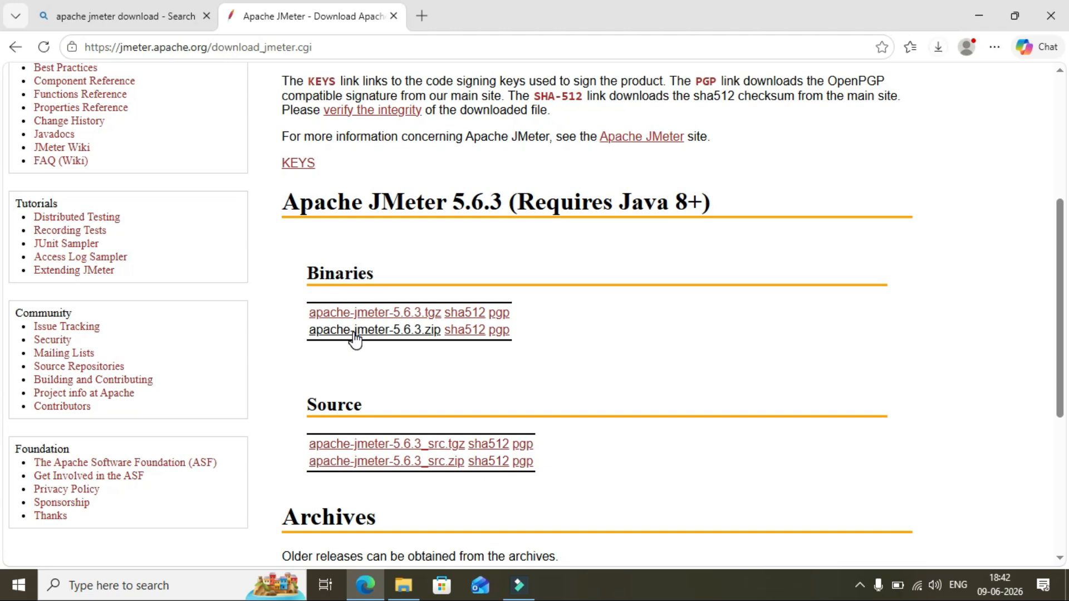
click(941, 52)
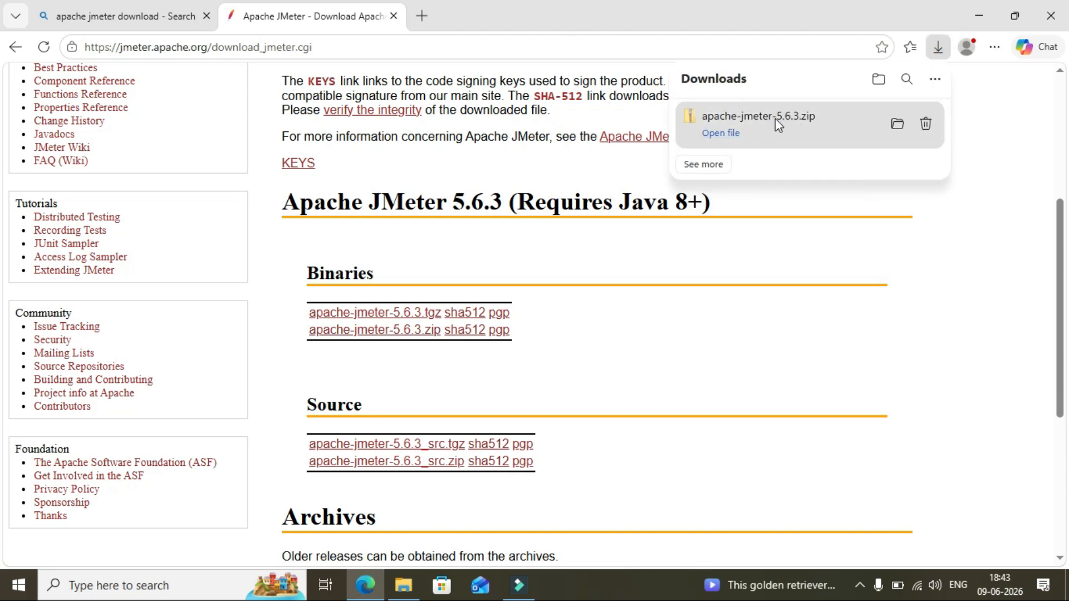
click(409, 586)
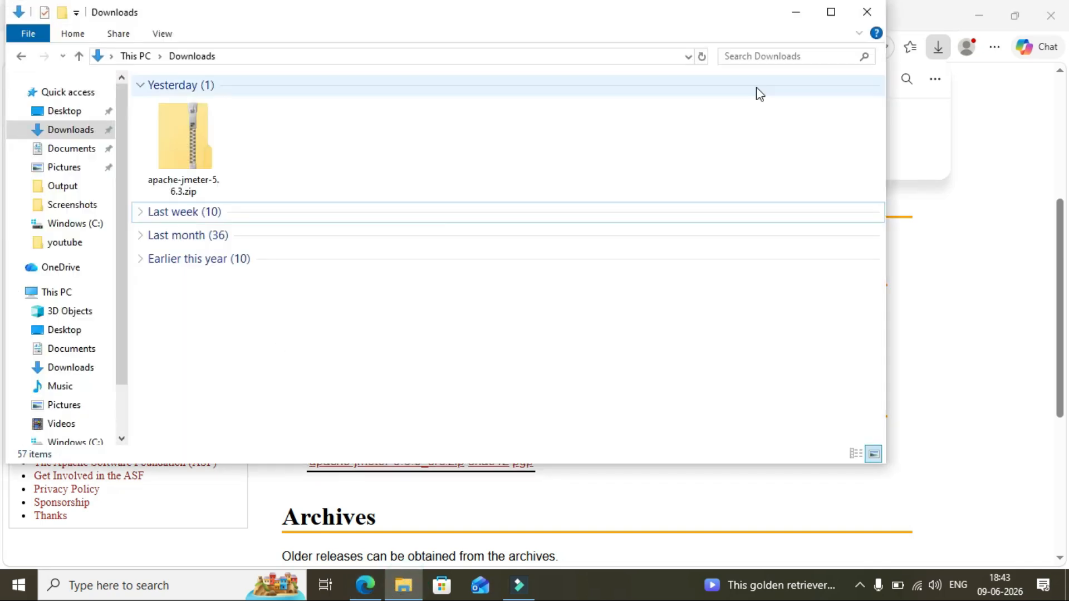
click(830, 12)
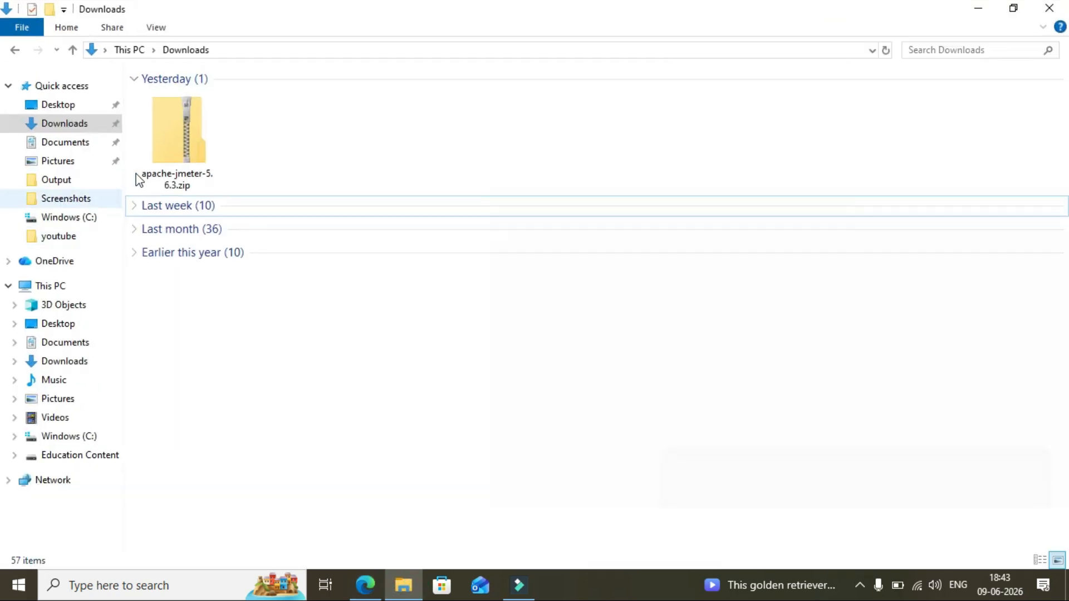
Step: Extract all files of apache-jmeter-5.6.3.zip to the suggested Downloads\apache-jmeter-5.6.3 destination and open the extracted folder
click(187, 145)
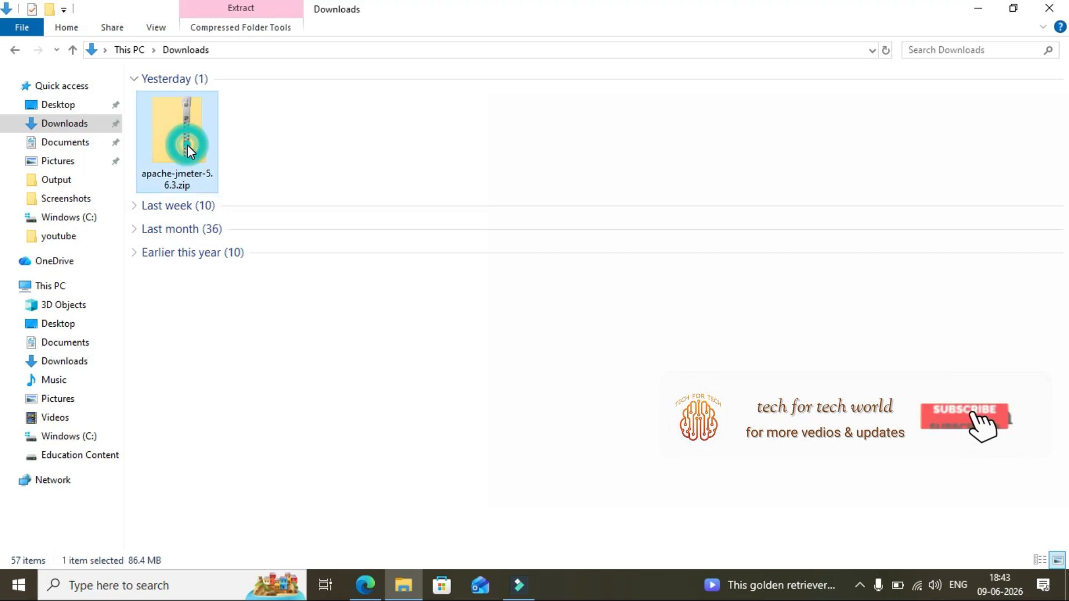
right_click(187, 145)
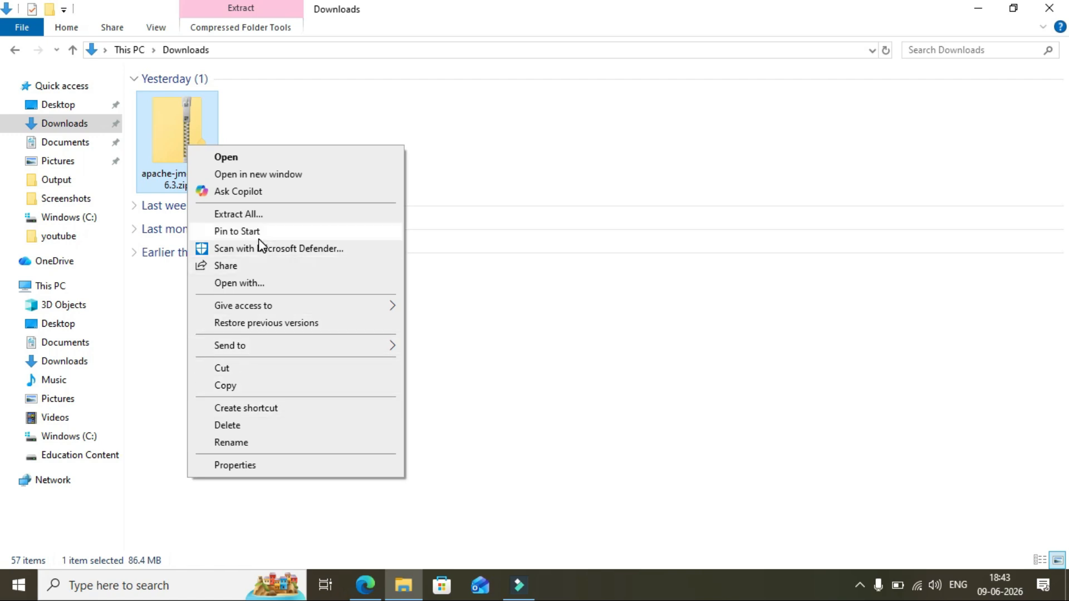
click(239, 216)
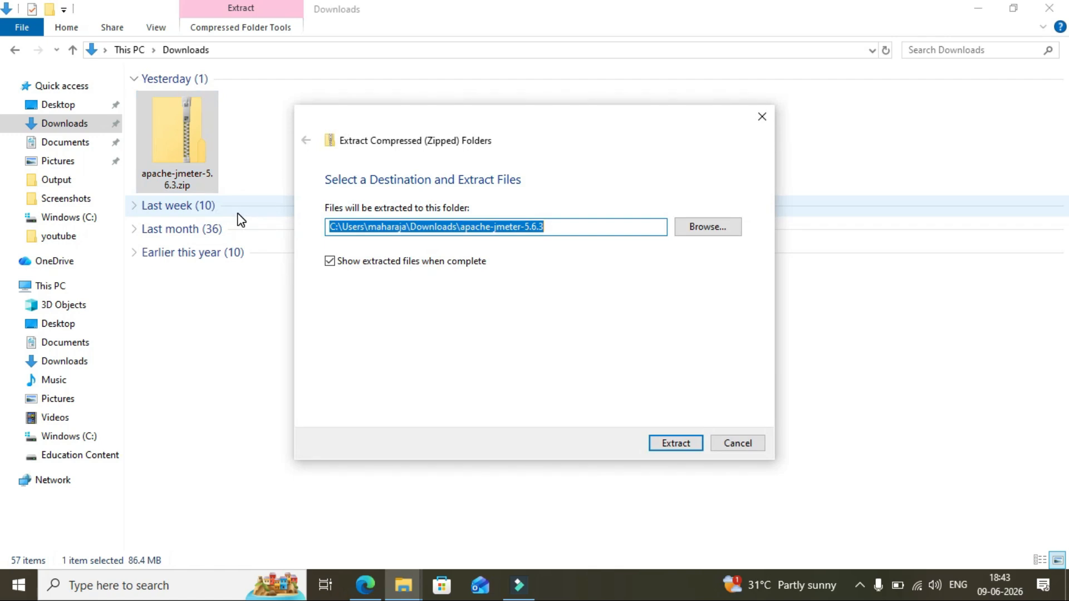
click(681, 446)
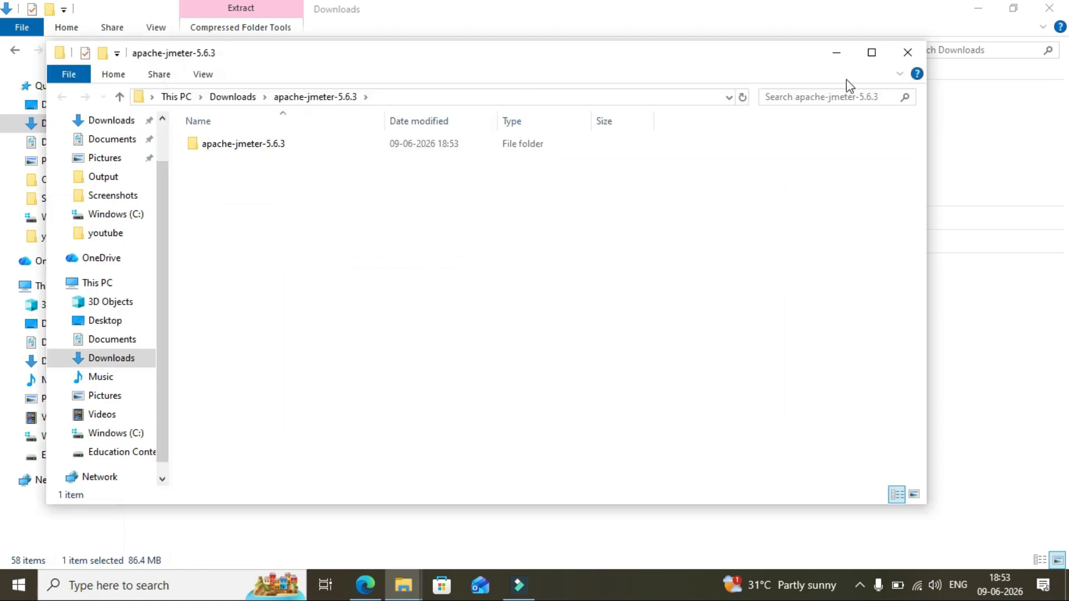
click(893, 56)
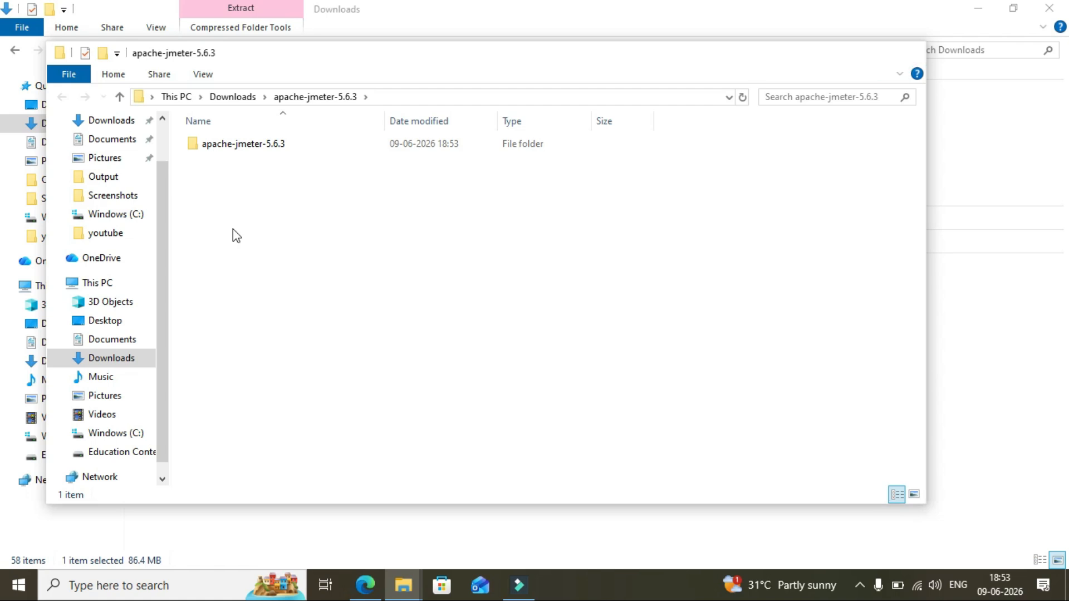
double_click(283, 156)
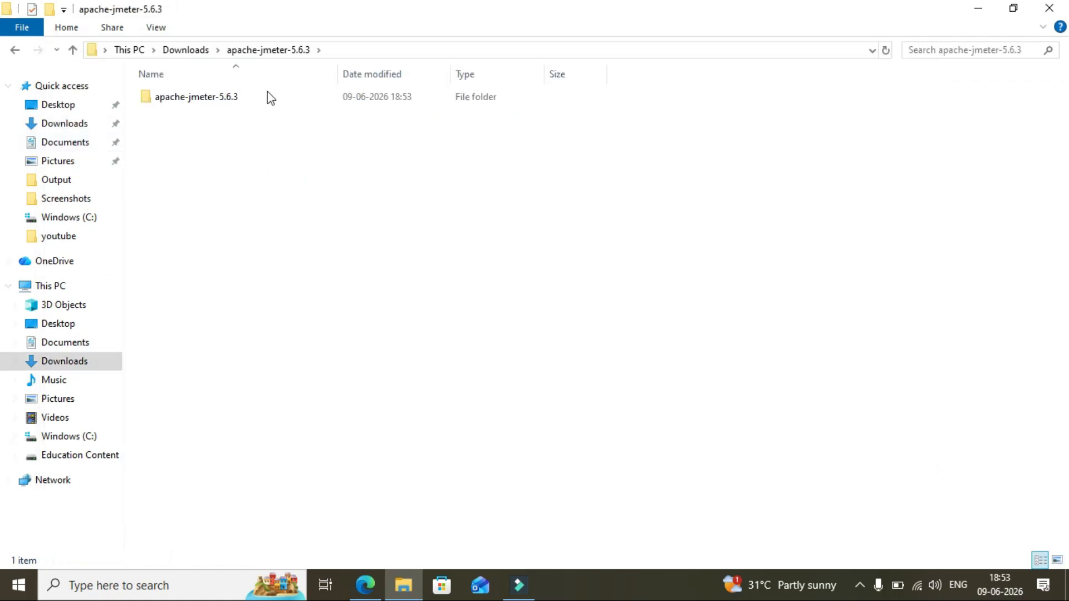
Step: Create a new folder named Tools in the root of the Windows (C:) drive
click(15, 50)
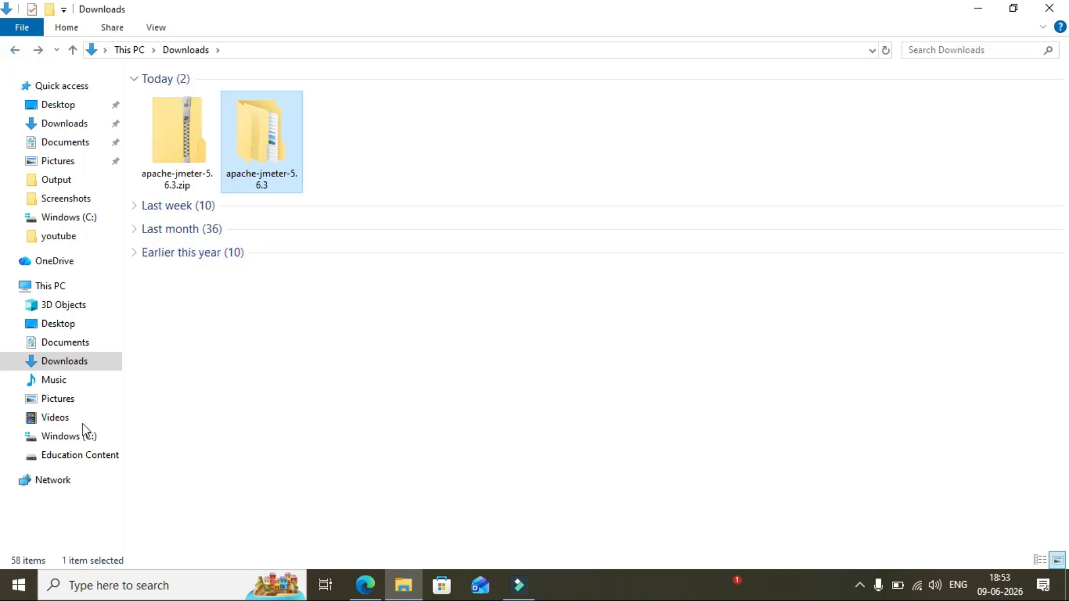
click(73, 437)
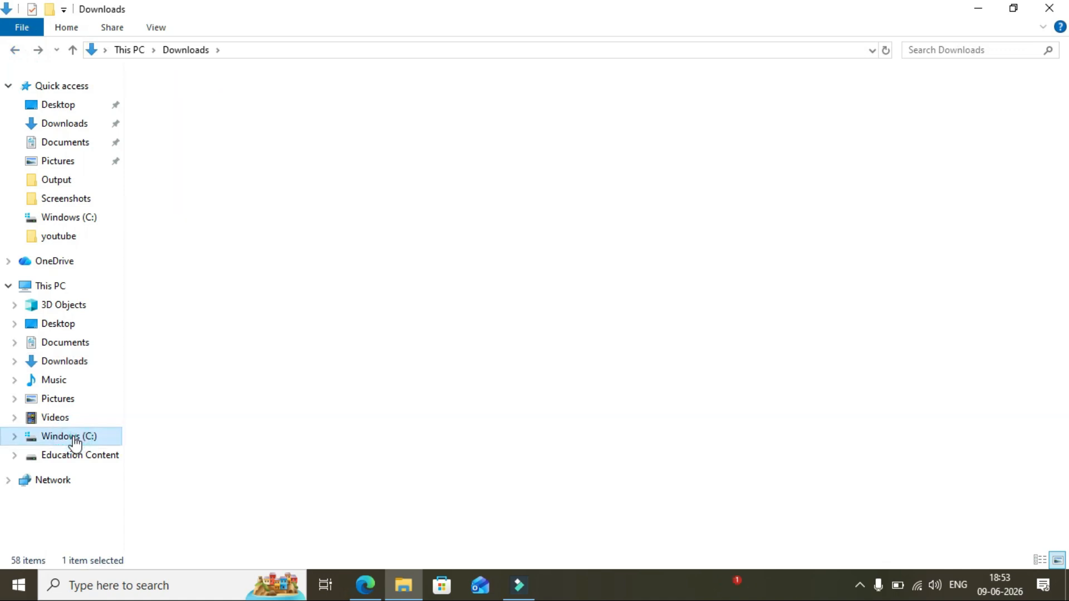
right_click(375, 333)
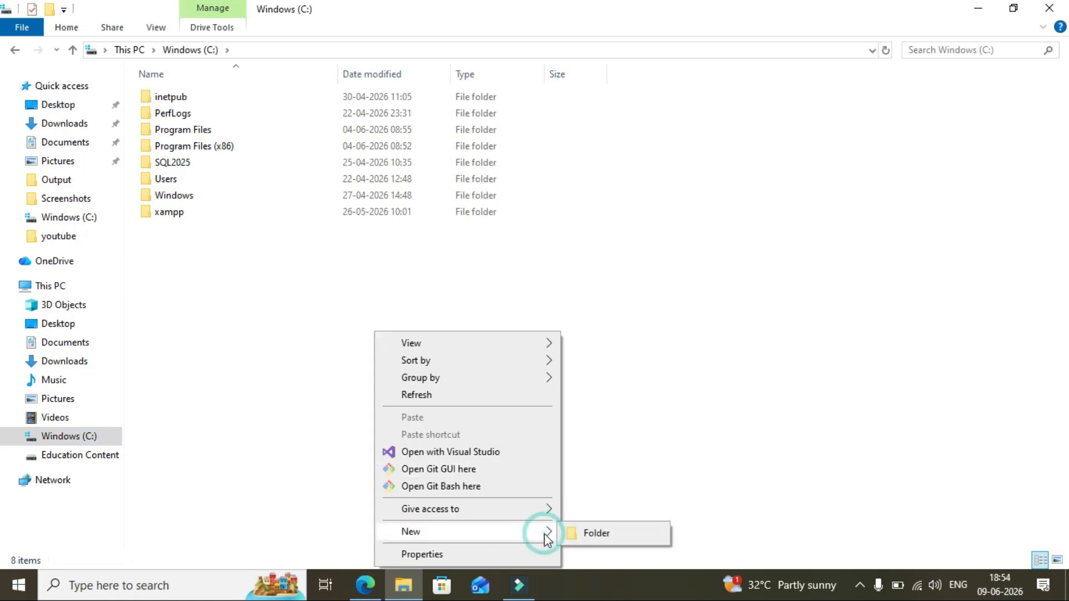
click(574, 538)
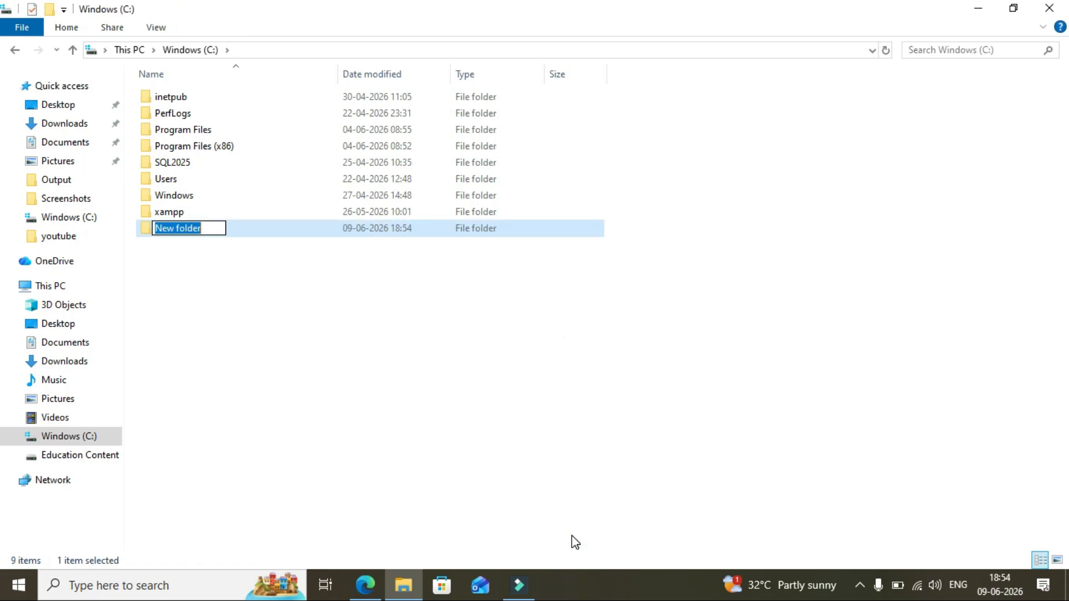
text(Tools)
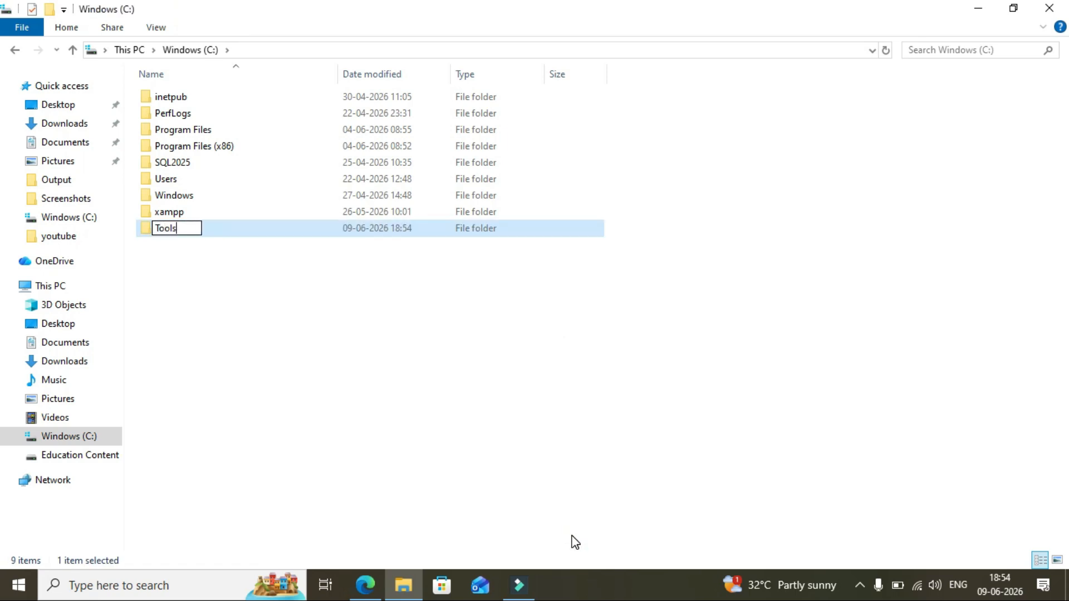
key(Return)
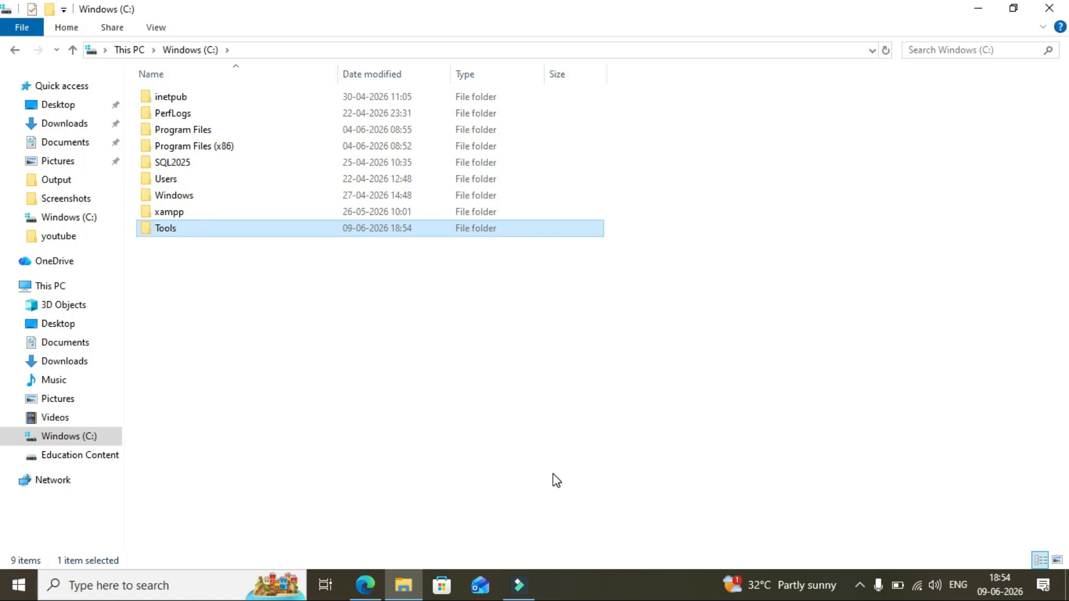
Step: Move the inner apache-jmeter-5.6.3 folder from Downloads\apache-jmeter-5.6.3 into C:\Tools
click(62, 123)
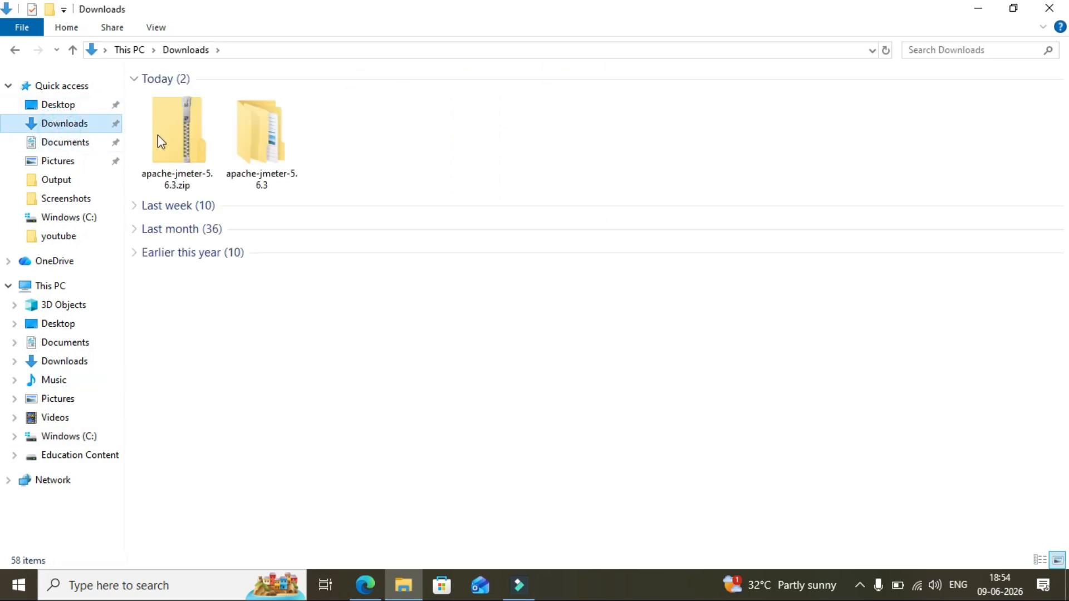
double_click(251, 155)
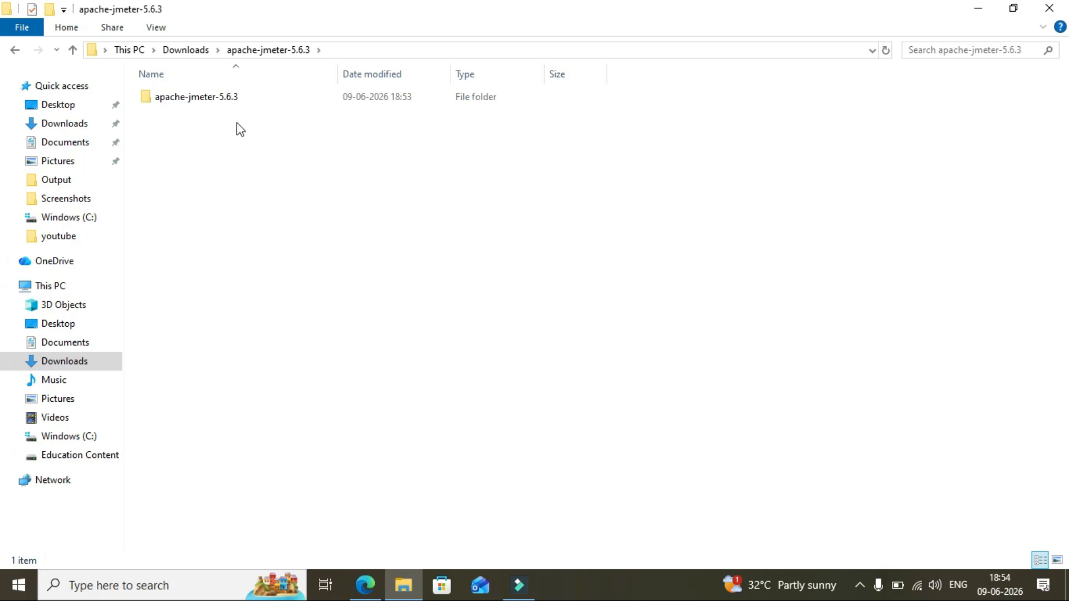
click(228, 101)
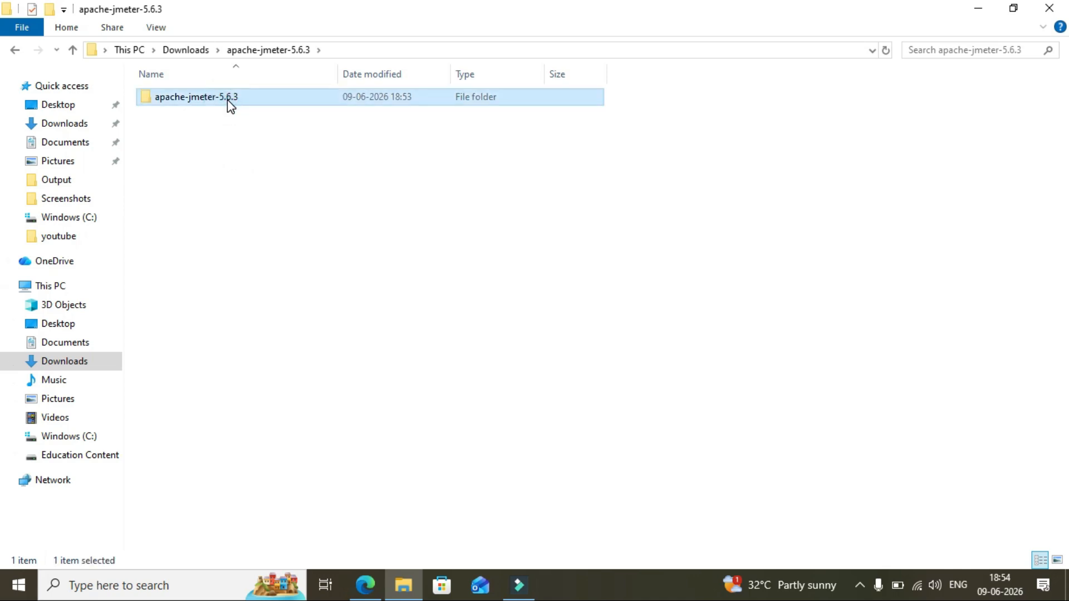
right_click(228, 102)
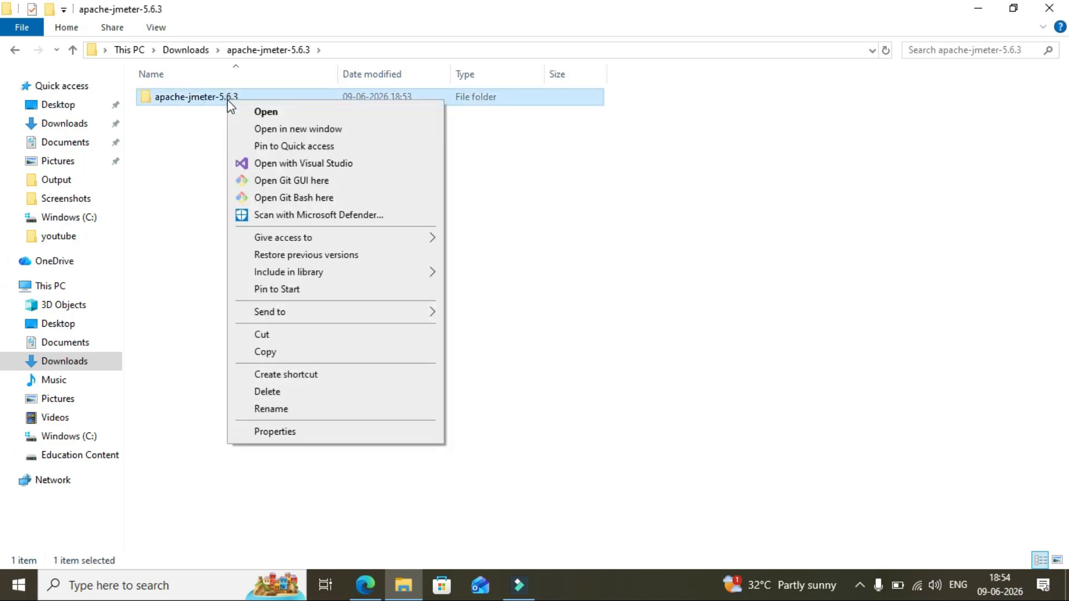
click(255, 337)
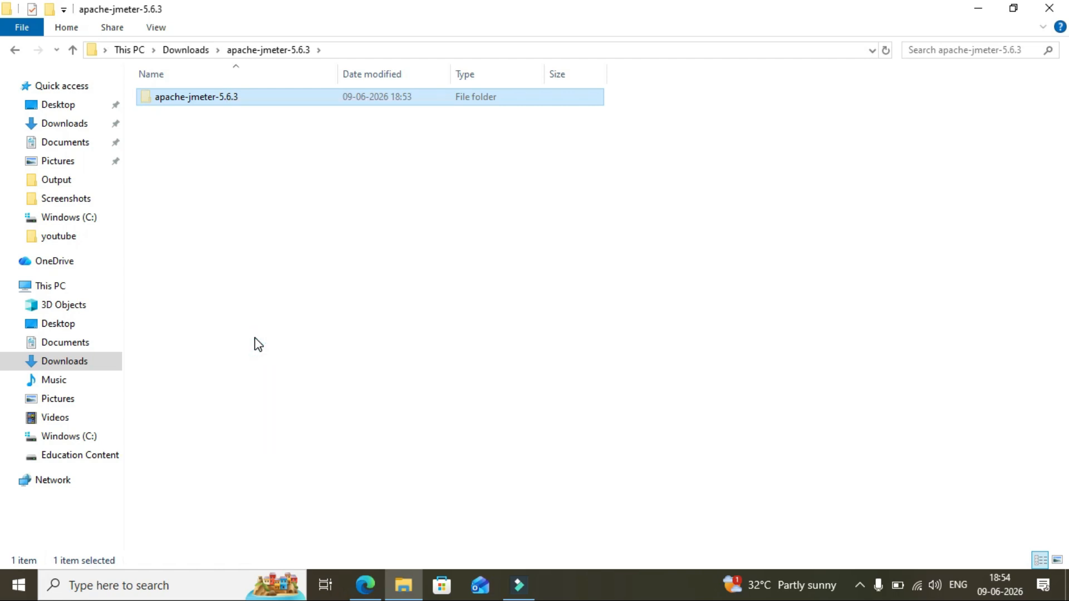
click(89, 437)
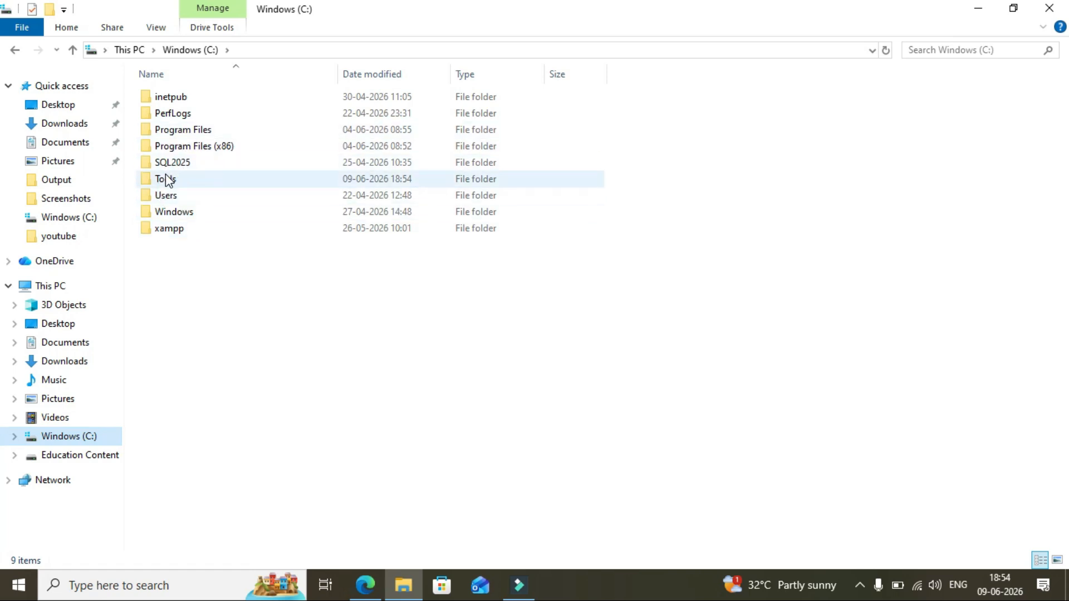
double_click(166, 179)
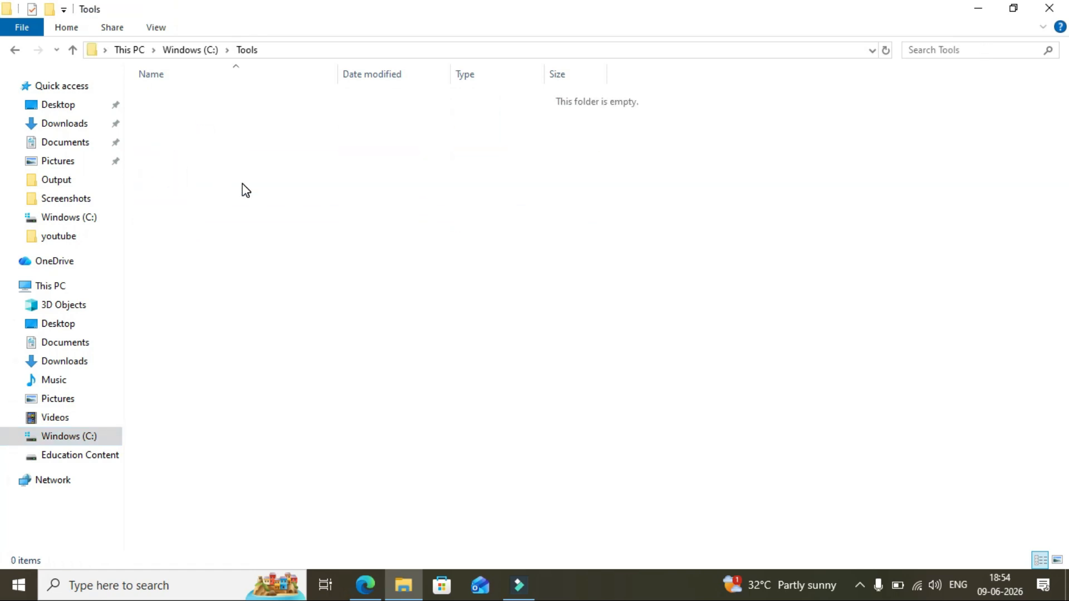
key(ctrl+v)
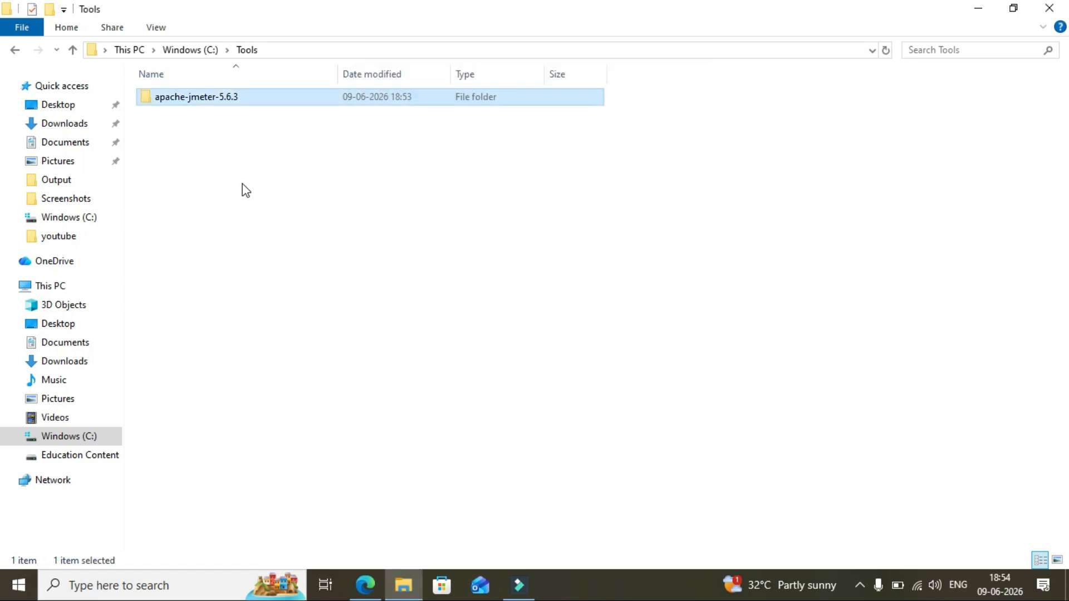
Step: Open the bin folder inside C:\Tools\apache-jmeter-5.6.3 and copy its full path
click(269, 199)
double_click(244, 102)
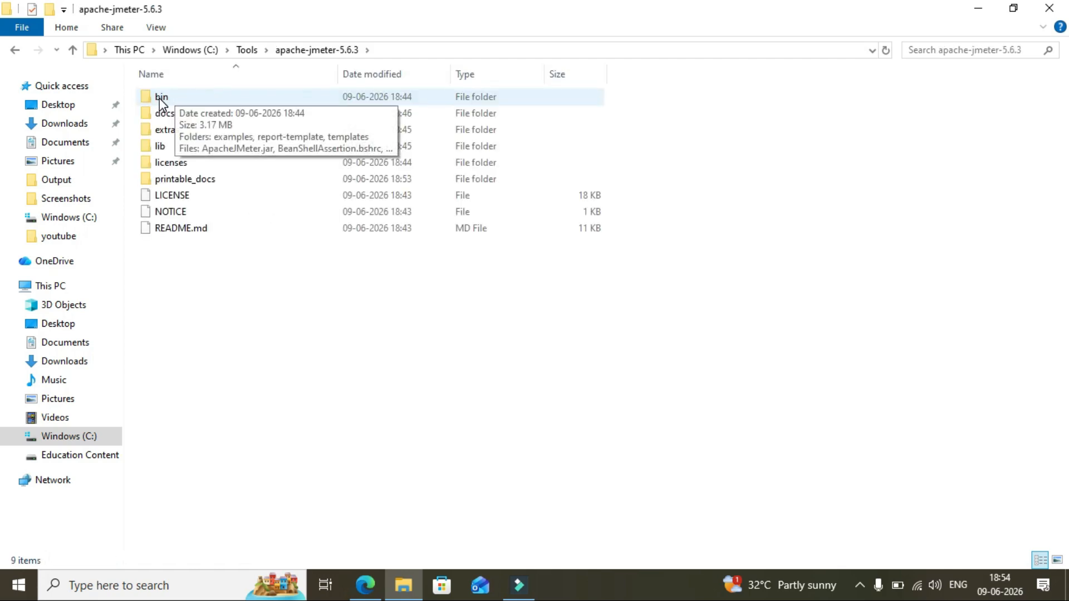
click(159, 98)
double_click(159, 99)
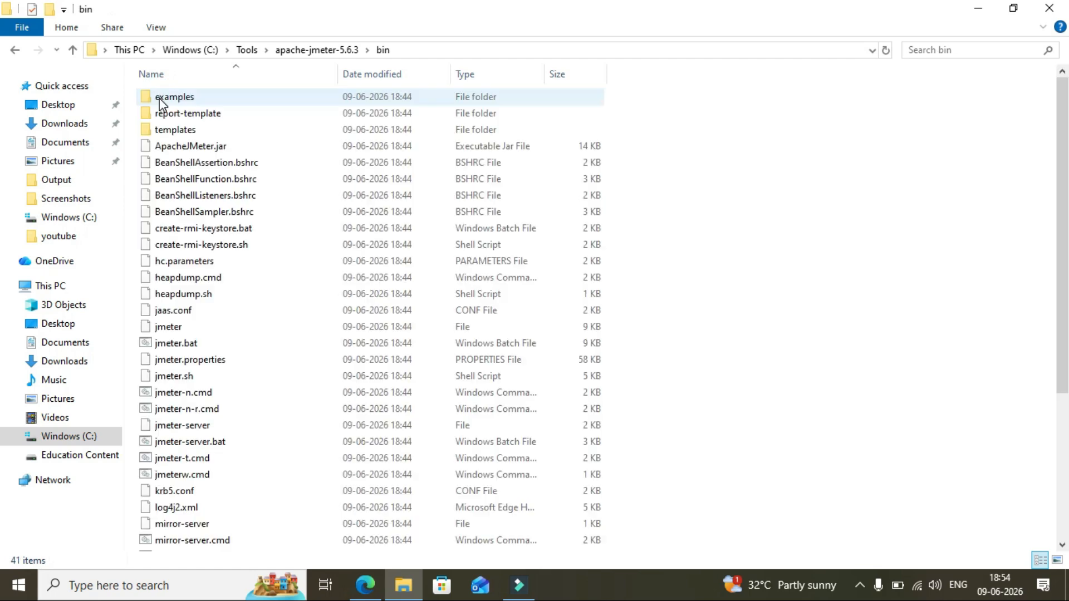
click(540, 49)
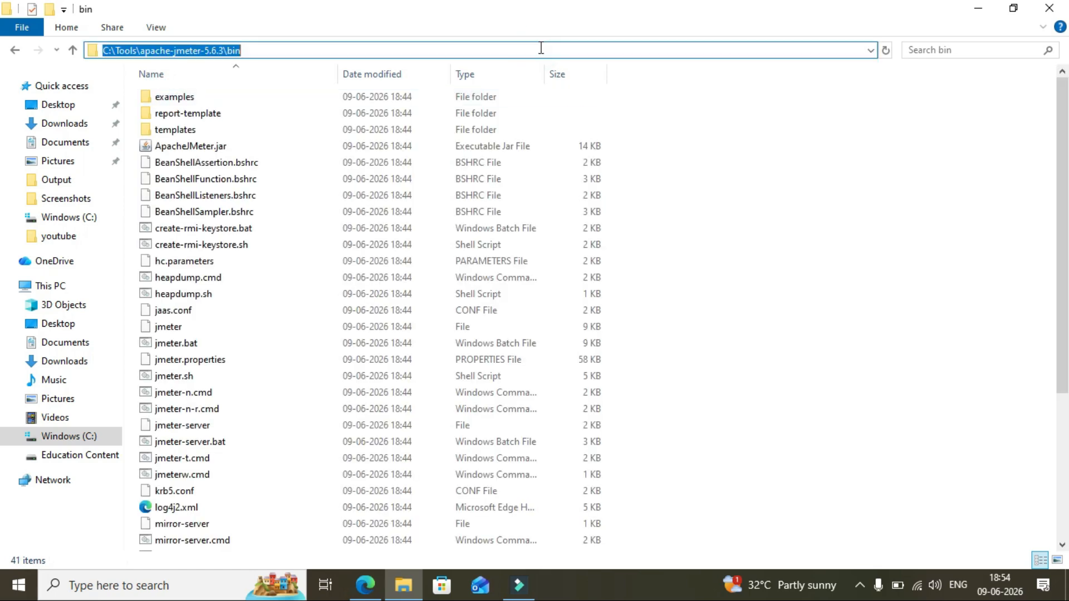
right_click(539, 48)
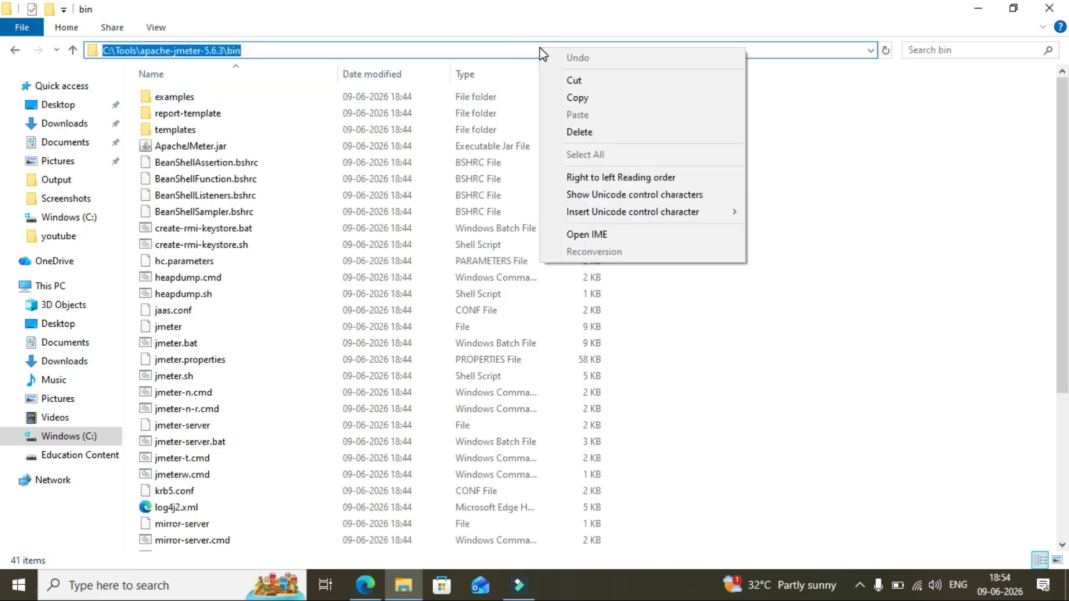
click(569, 94)
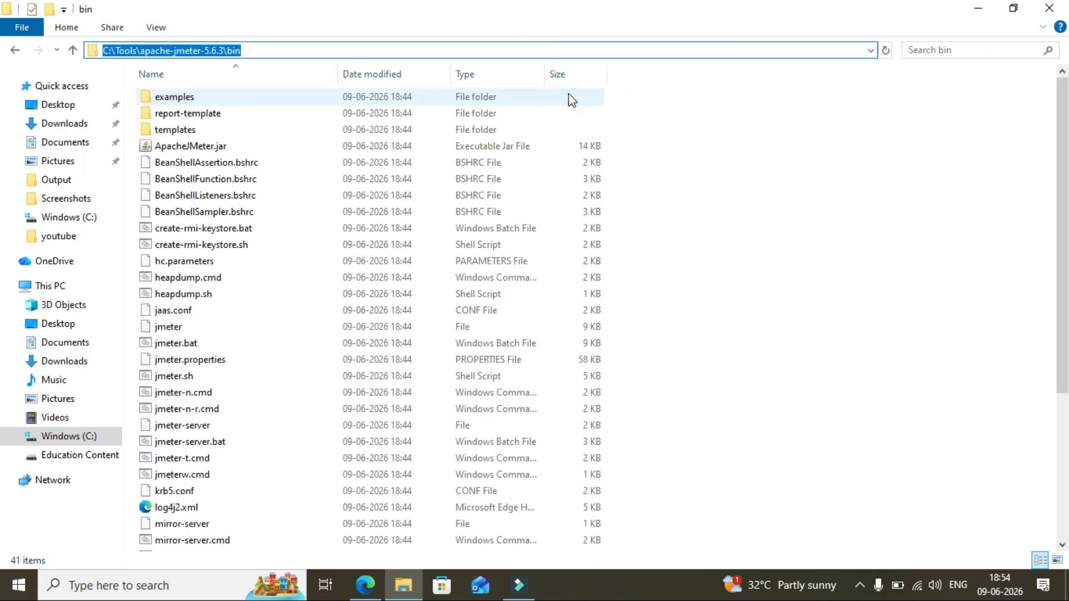
click(723, 93)
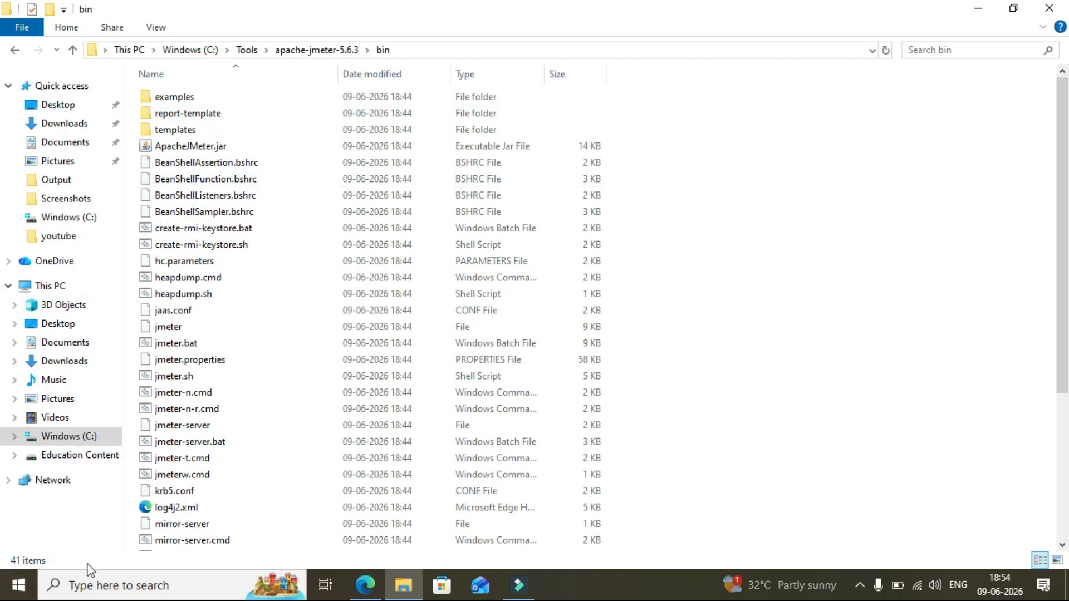
Step: Search Windows for "environment", open the system environment variables settings and show the Environment Variables dialog
click(95, 586)
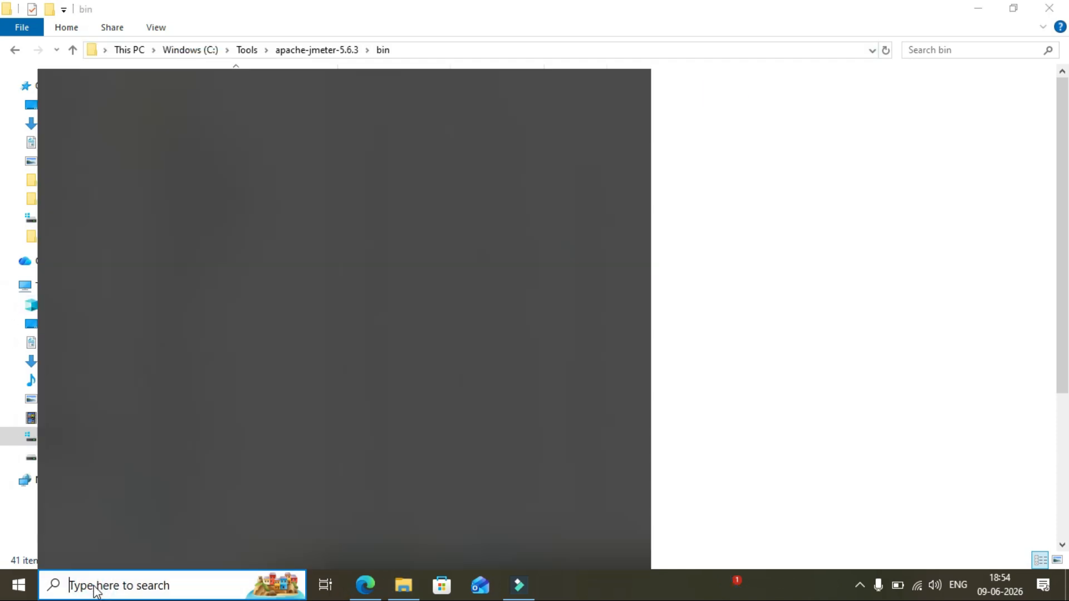
text(env)
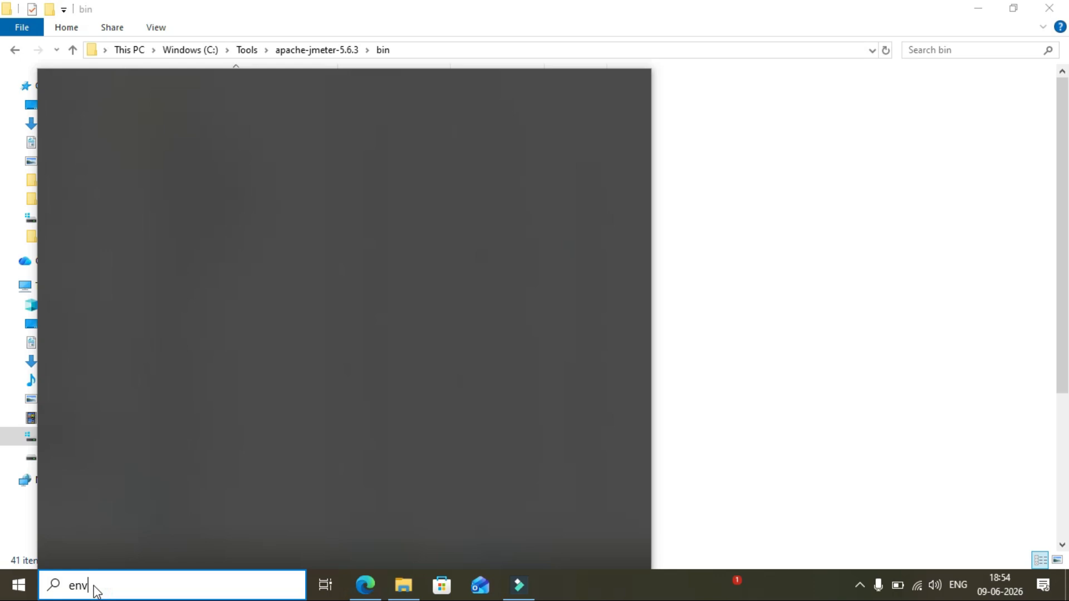
text(ironment)
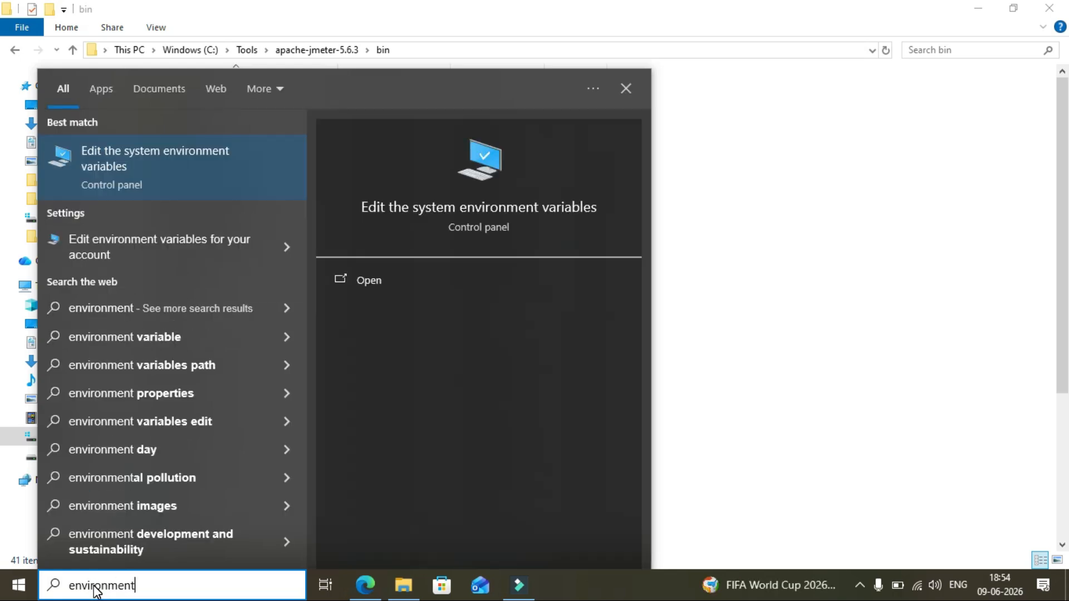
click(373, 275)
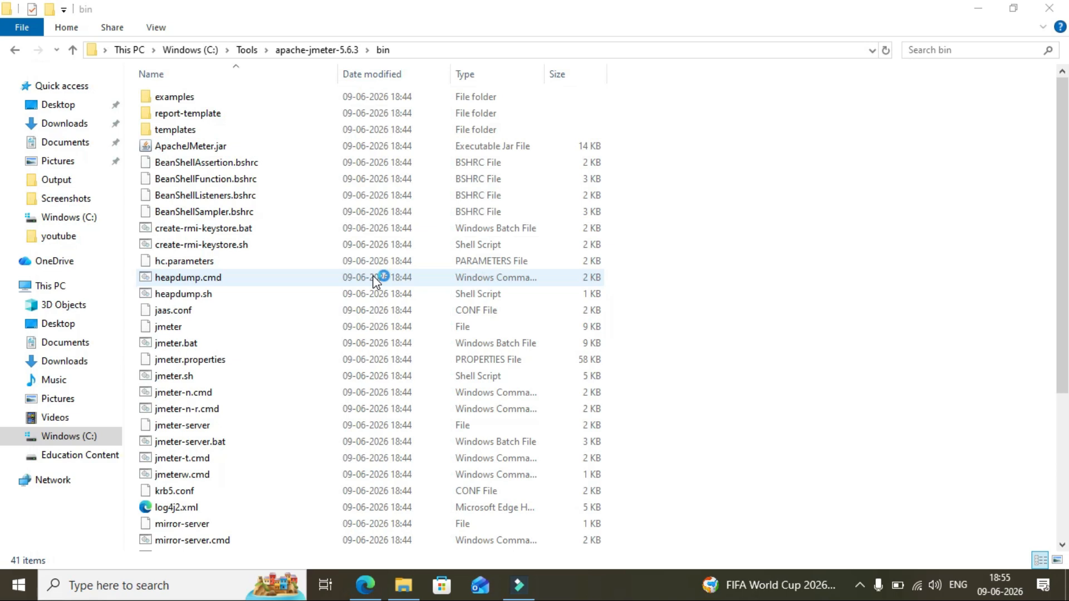
click(342, 366)
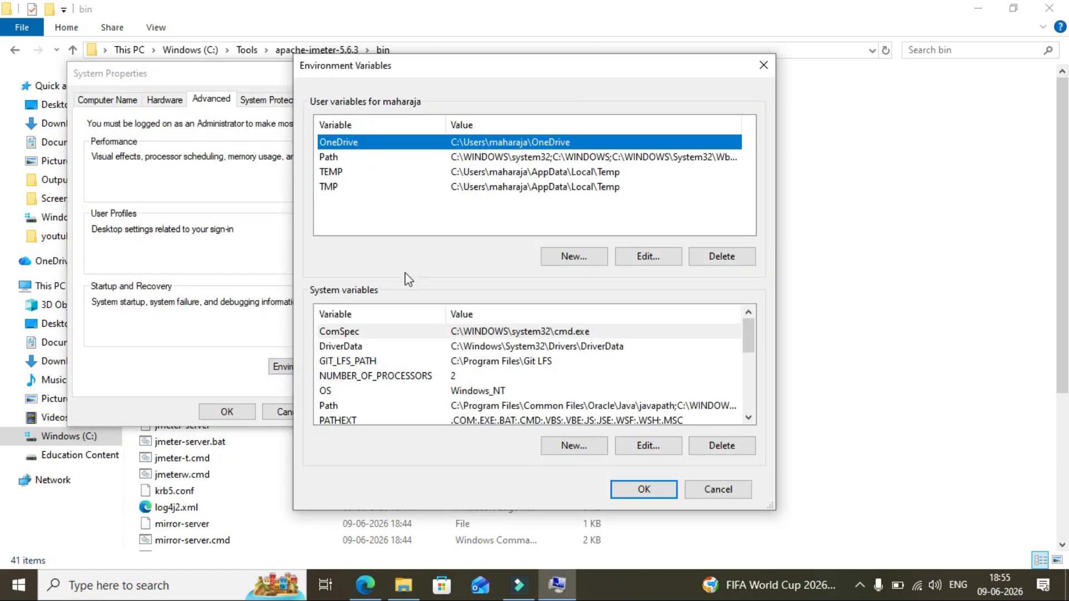
Step: Add C:\Tools\apache-jmeter-5.6.3\bin as a new entry in the system Path variable and save the changes in all open dialogs
click(329, 405)
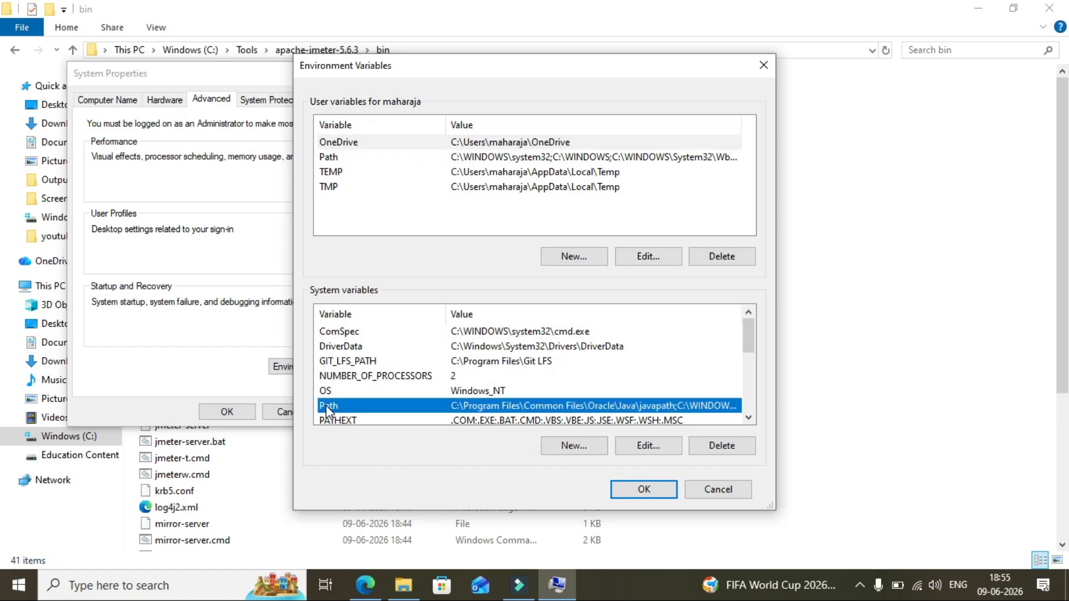
double_click(510, 407)
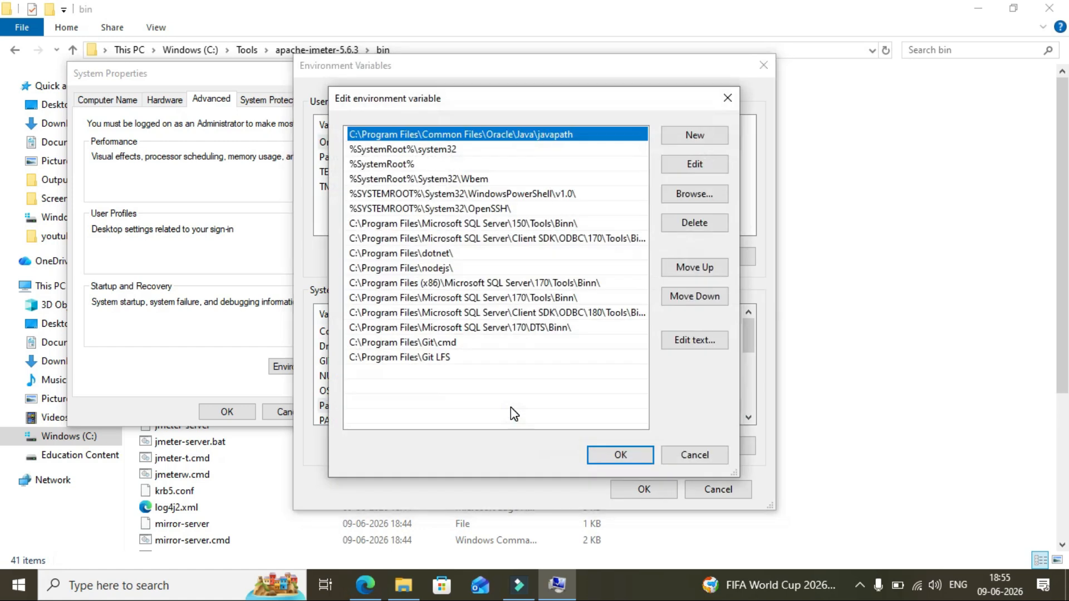
click(674, 137)
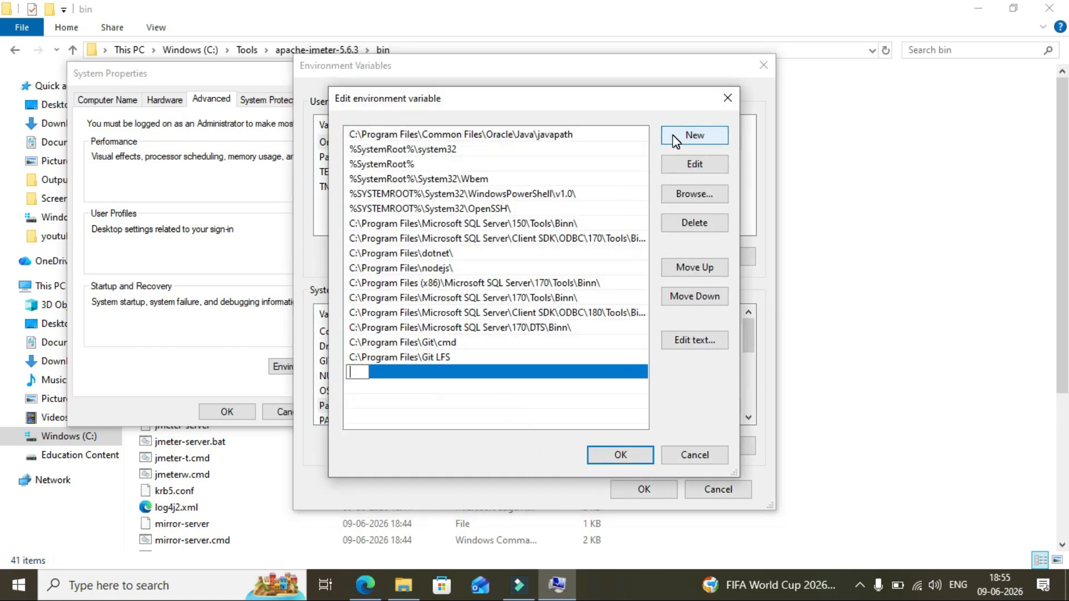
key(ctrl+v)
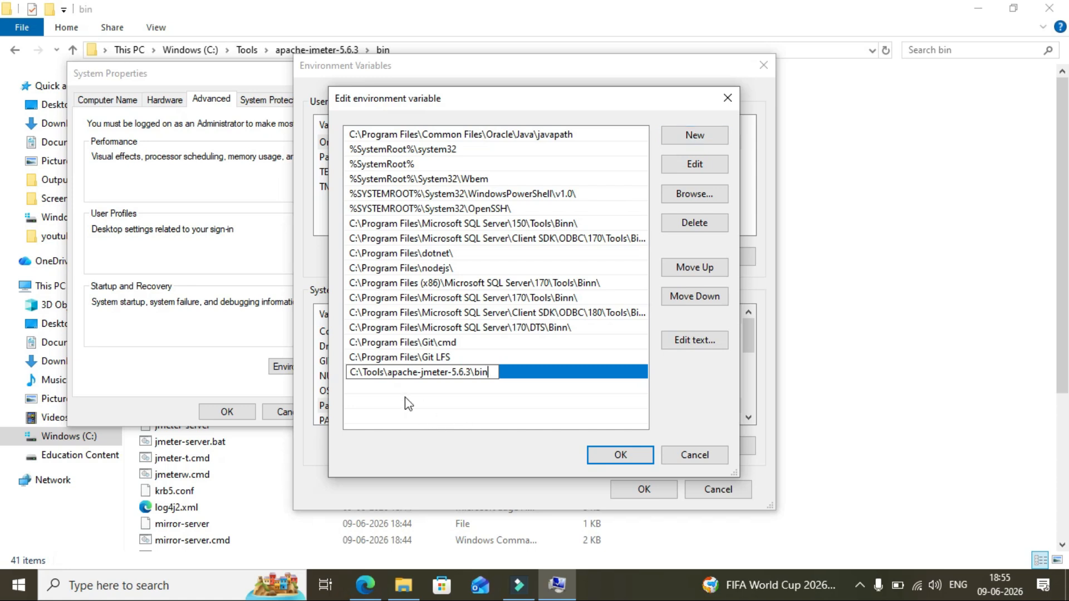
click(592, 455)
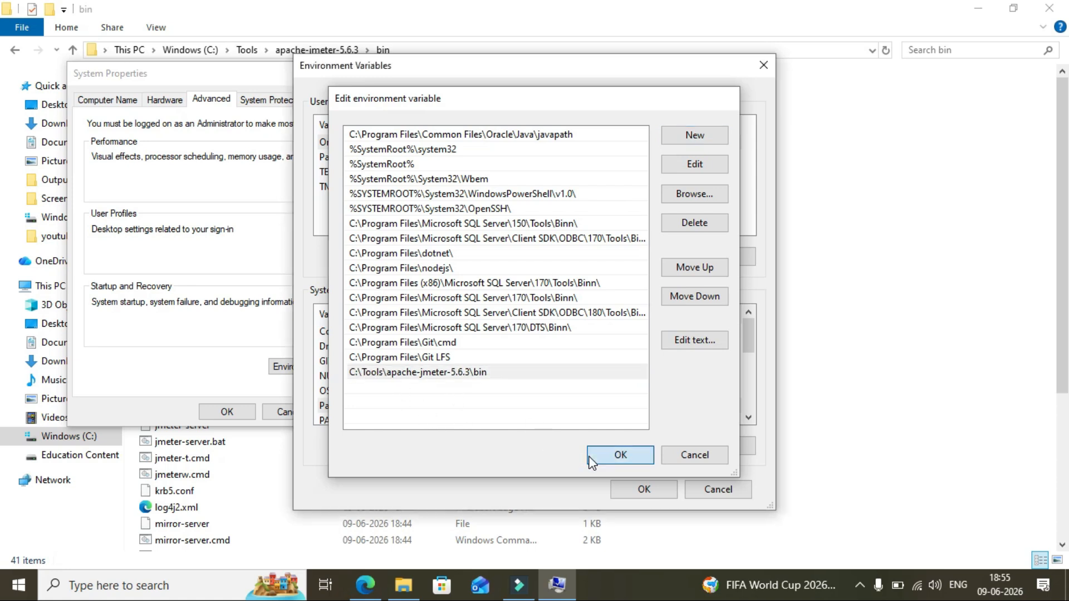
click(630, 487)
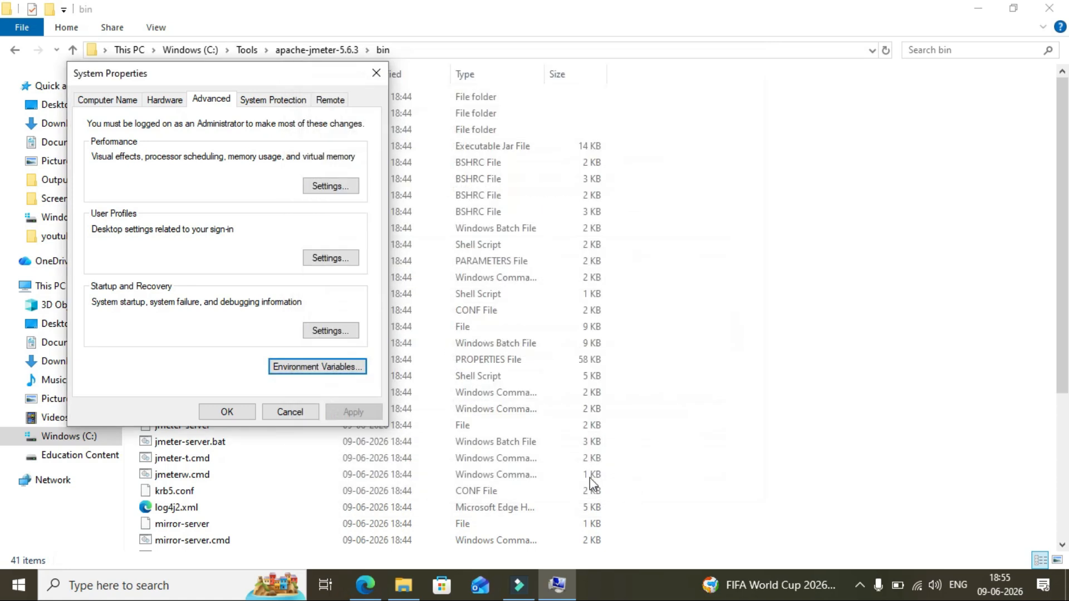
click(227, 412)
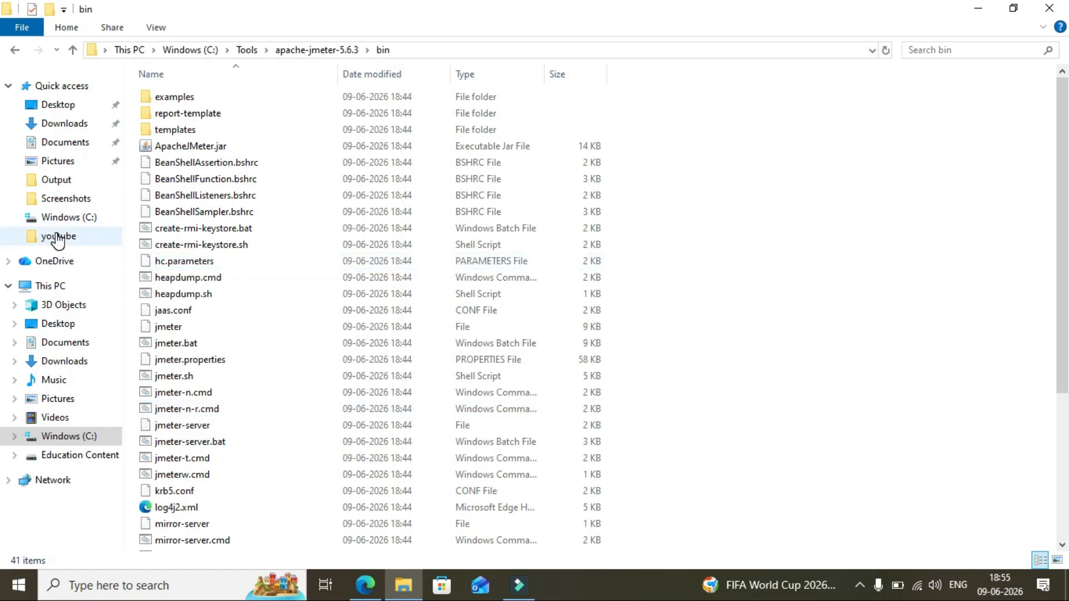
Step: Return to the root of the Windows (C:) drive and create a new folder named Automation there
click(16, 53)
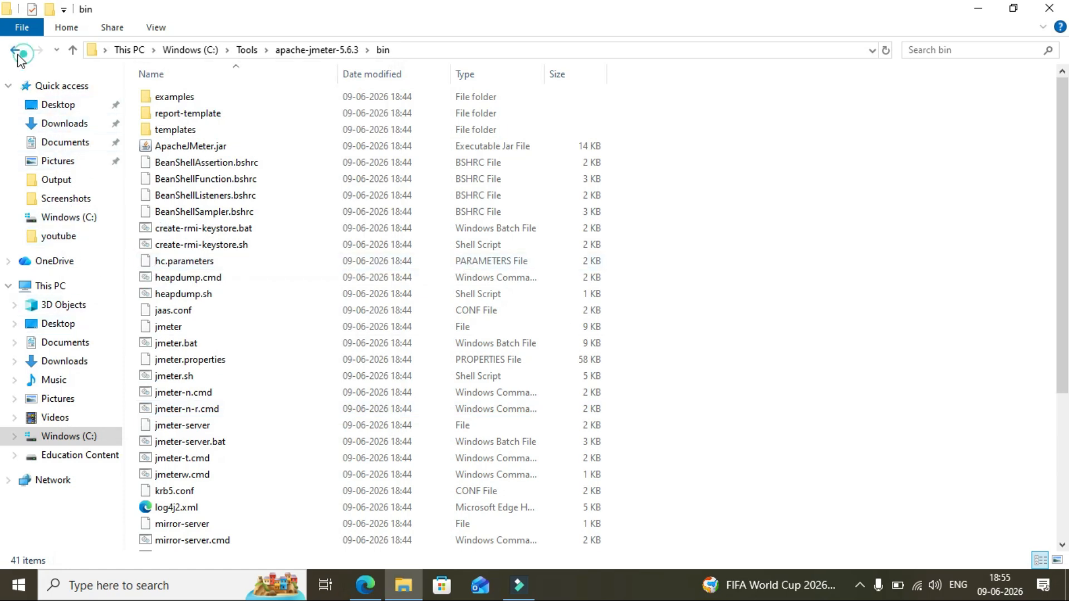
click(17, 51)
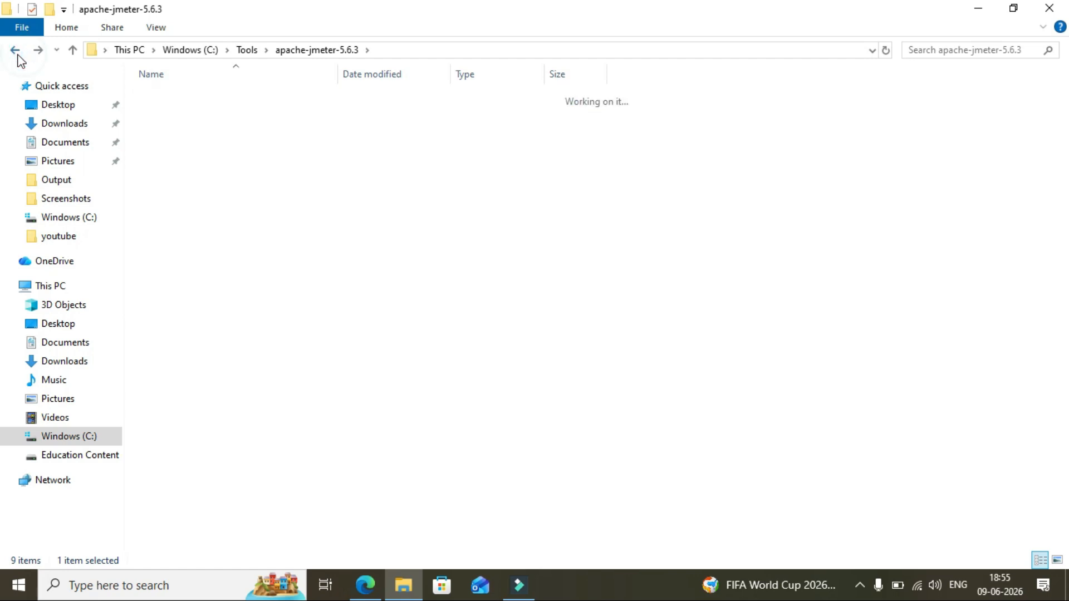
click(17, 52)
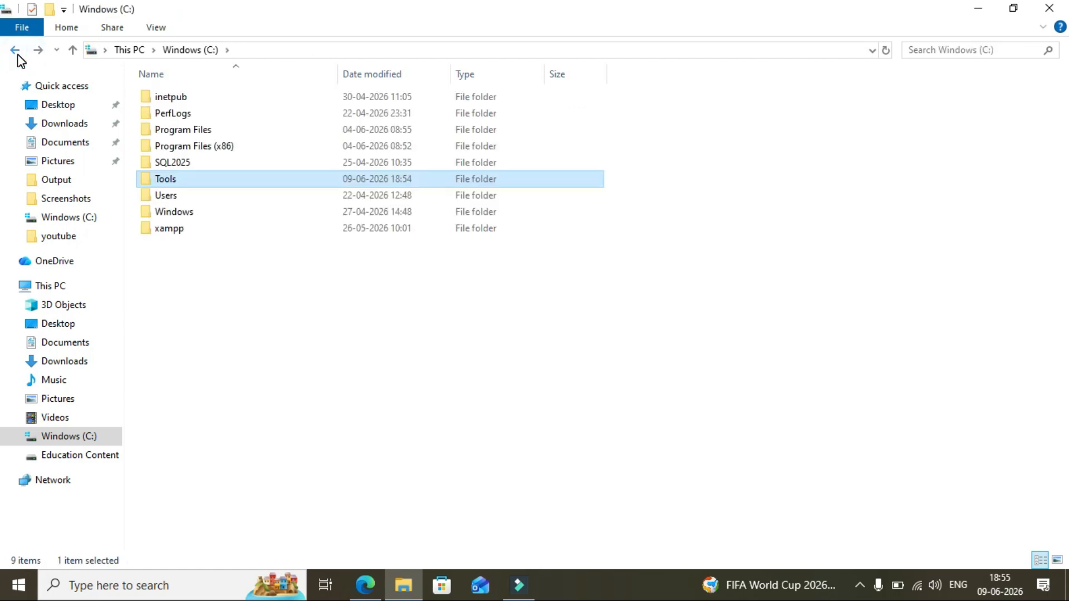
click(330, 326)
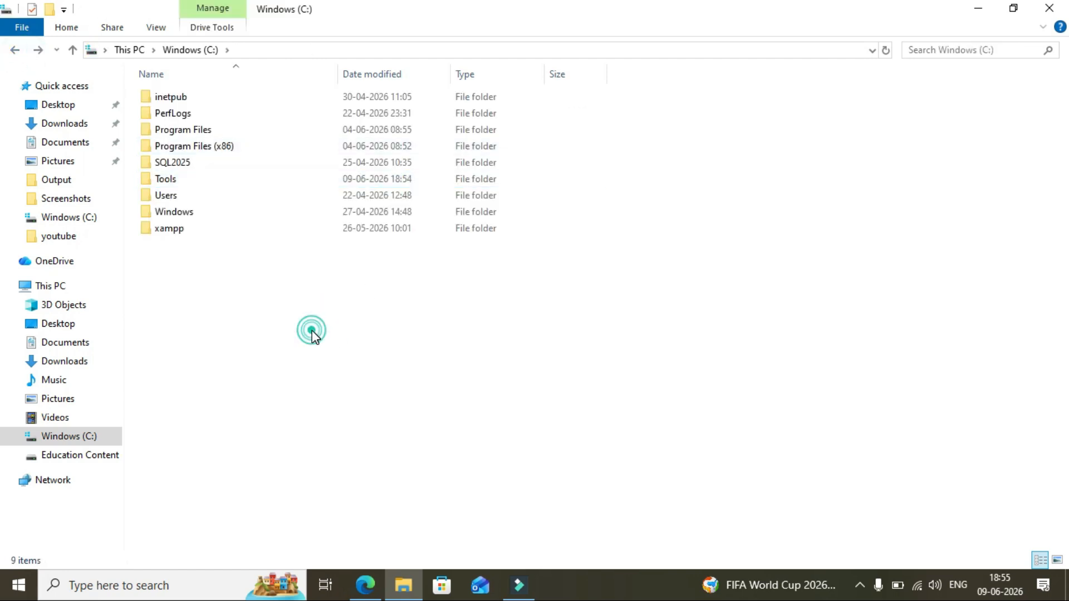
right_click(313, 332)
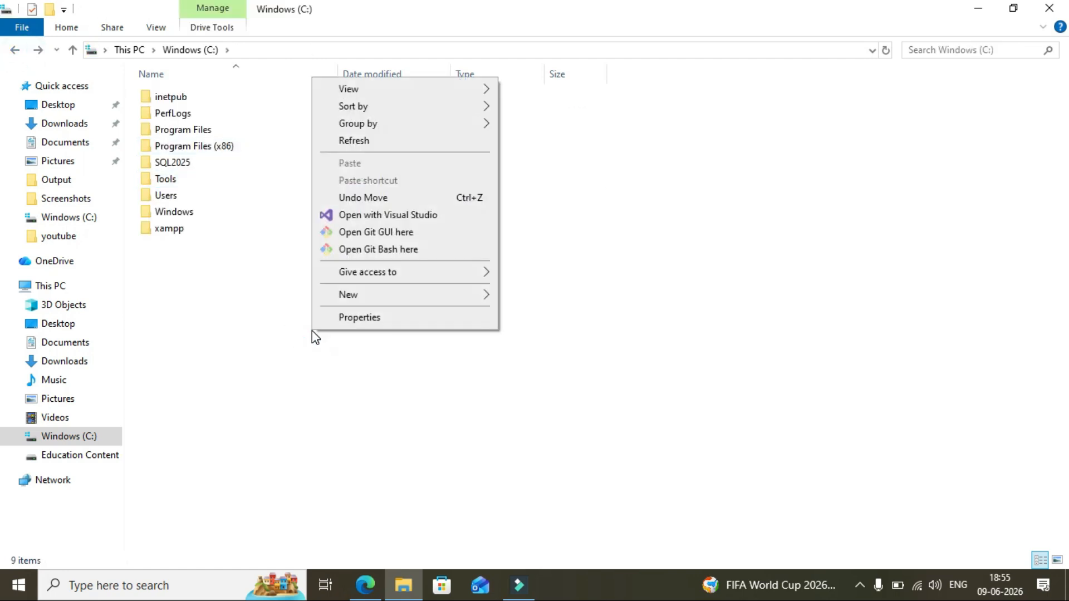
click(367, 296)
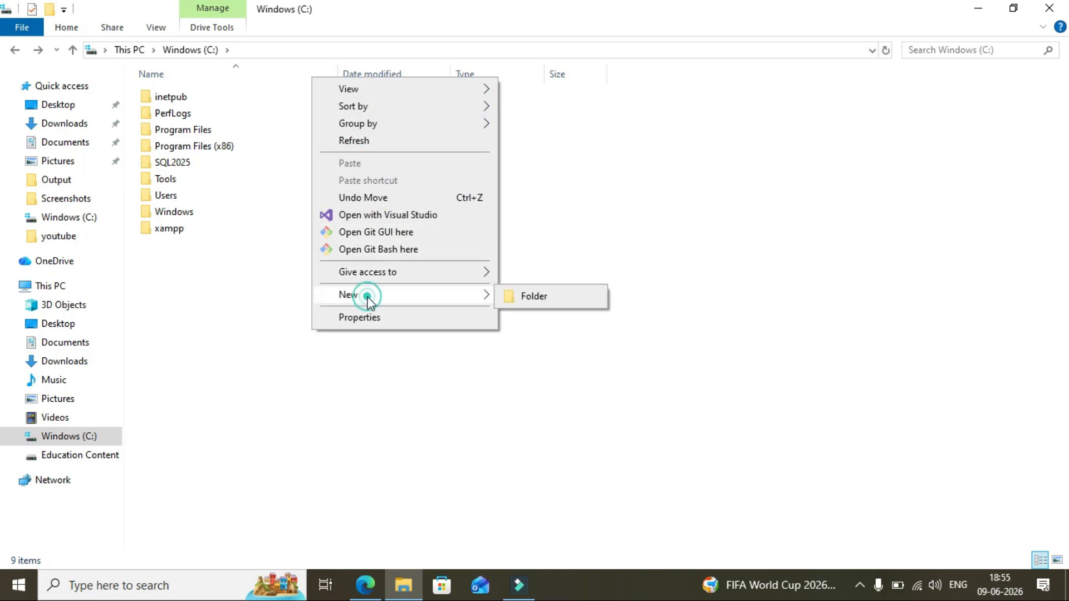
click(523, 300)
text(Au)
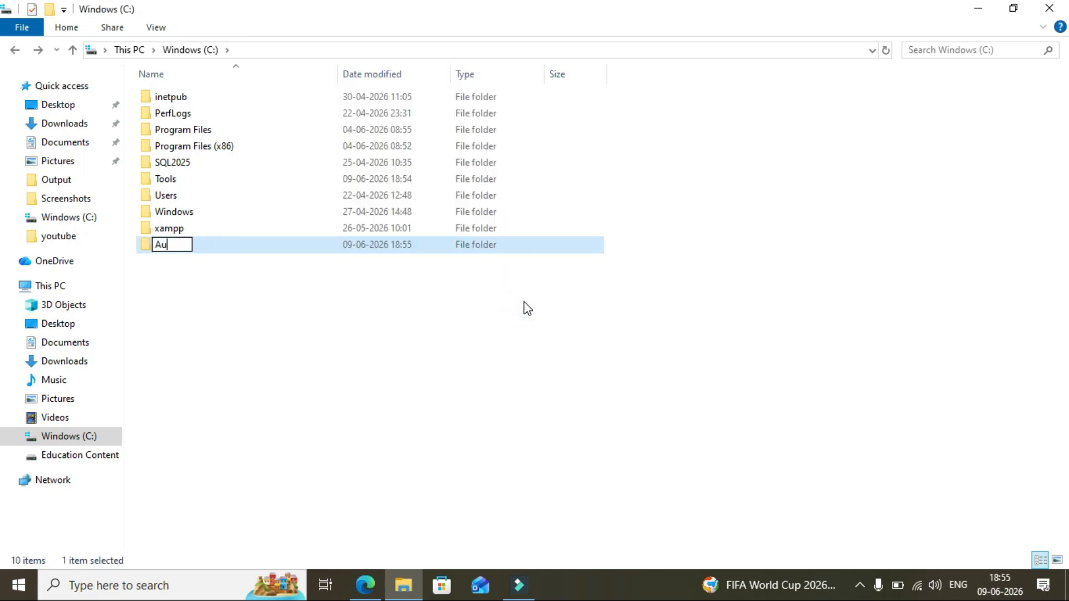
text(tomation)
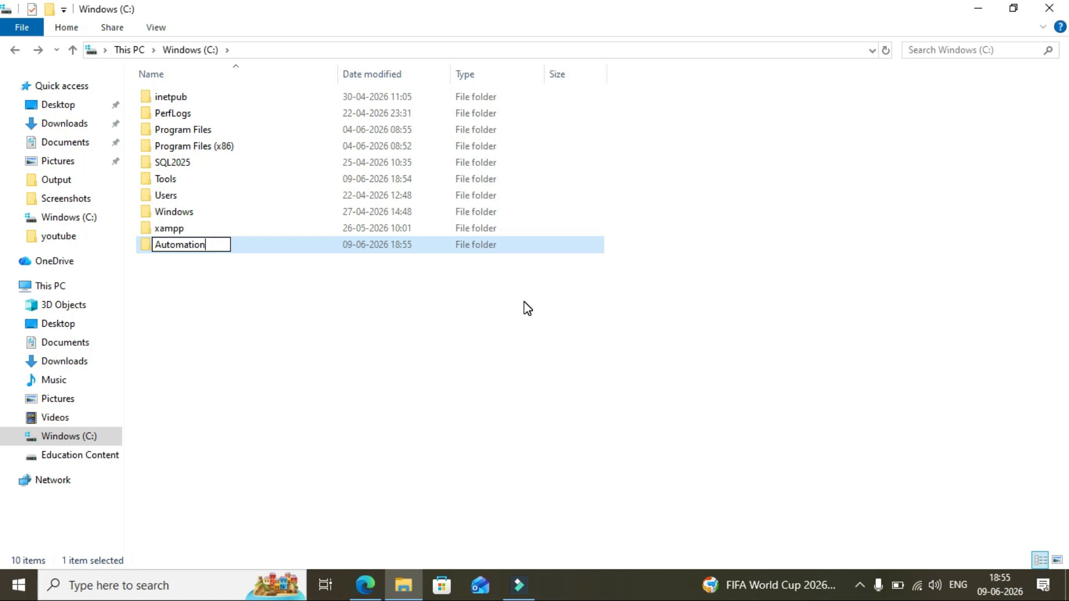
key(Return)
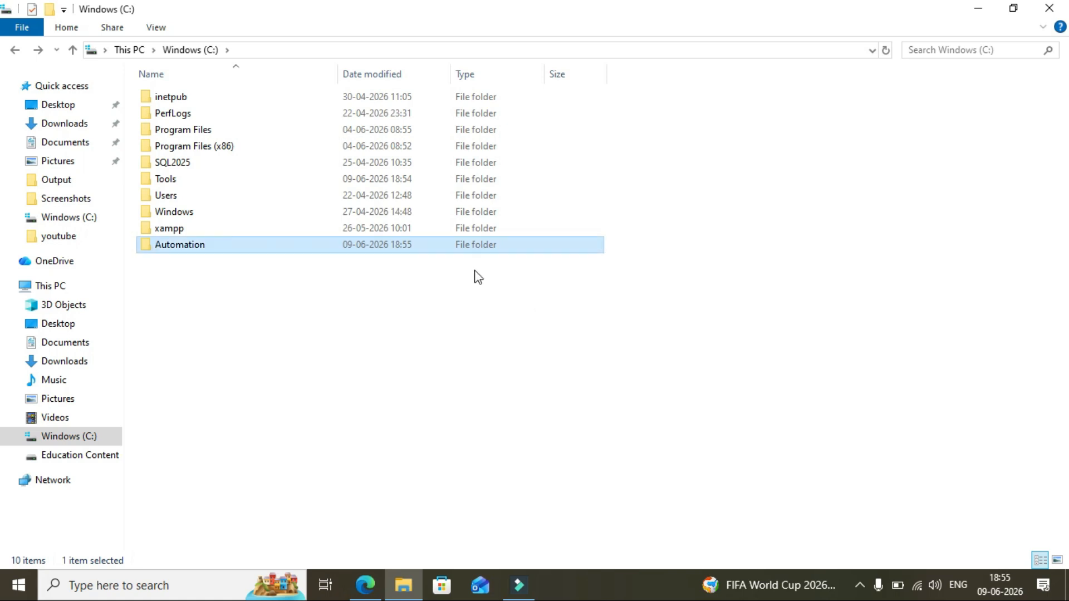
Step: Open the Automation folder and create a subfolder named Testing in it
double_click(477, 256)
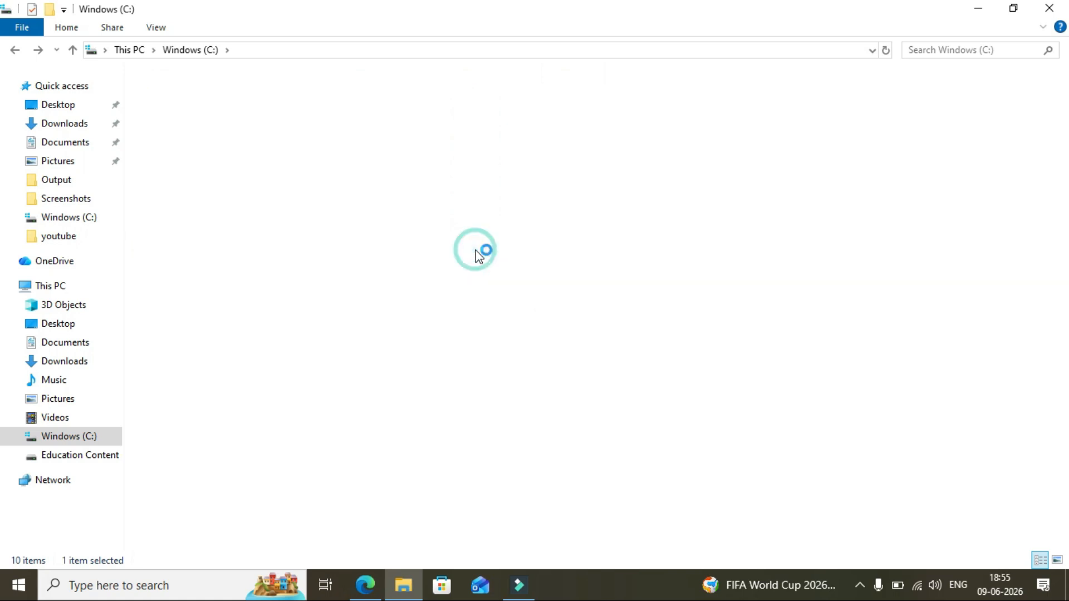
right_click(301, 241)
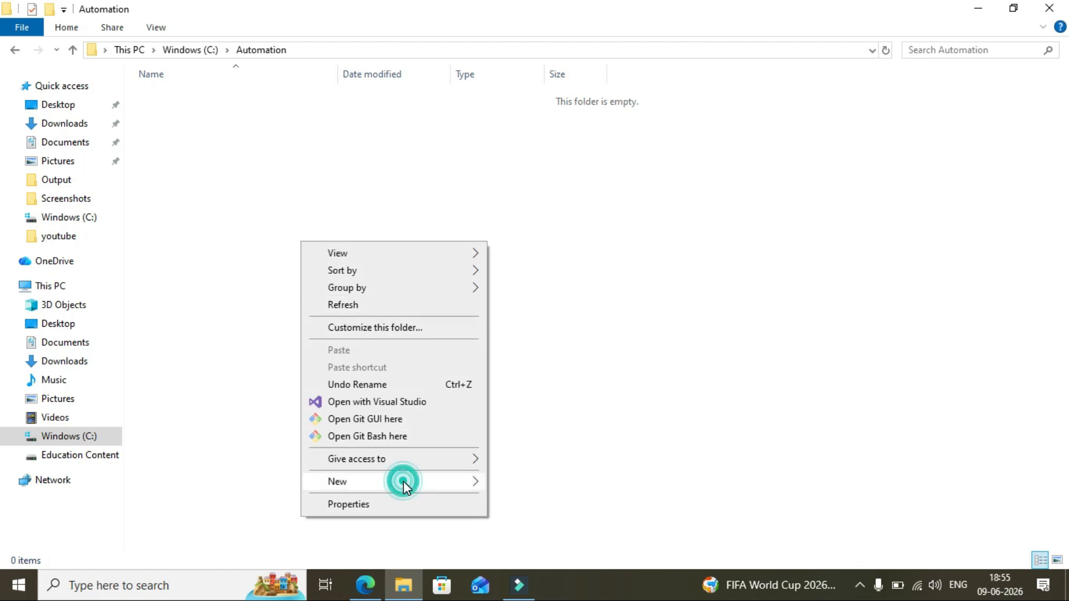
mouse_move(477, 483)
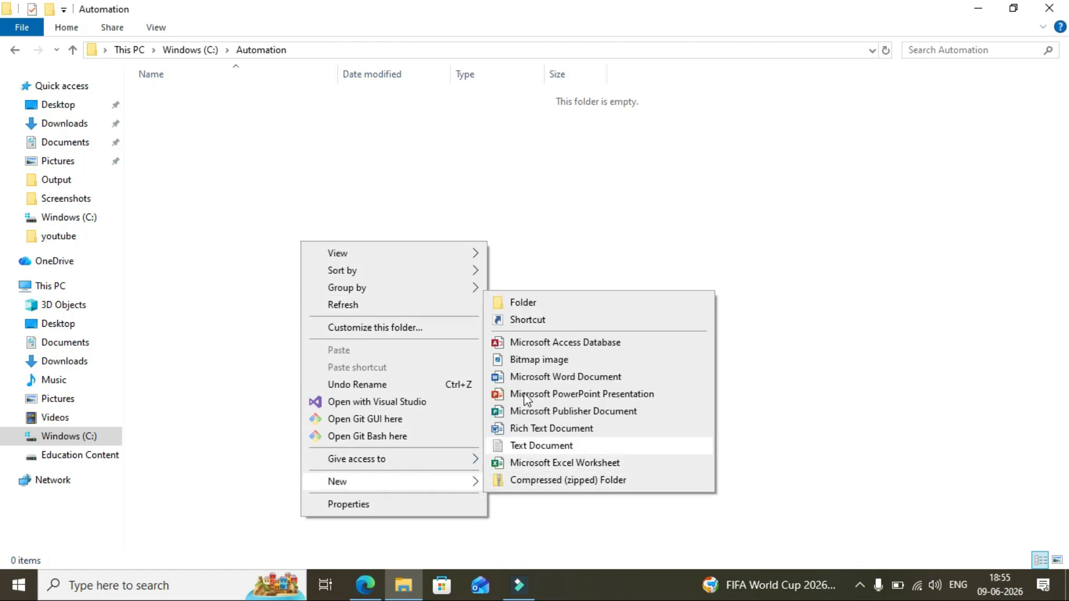
click(506, 306)
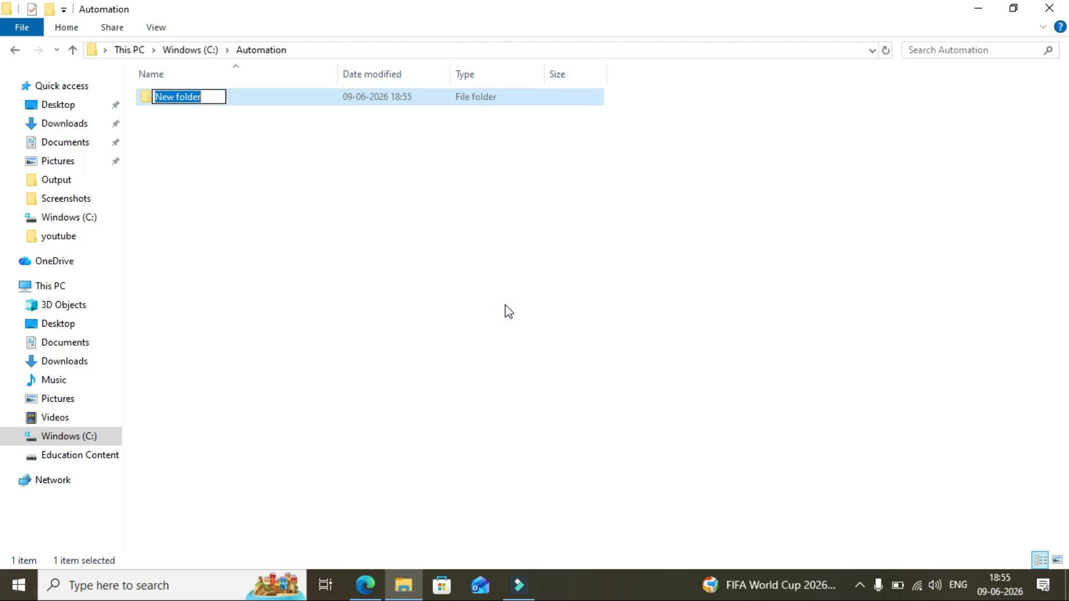
text(Testing)
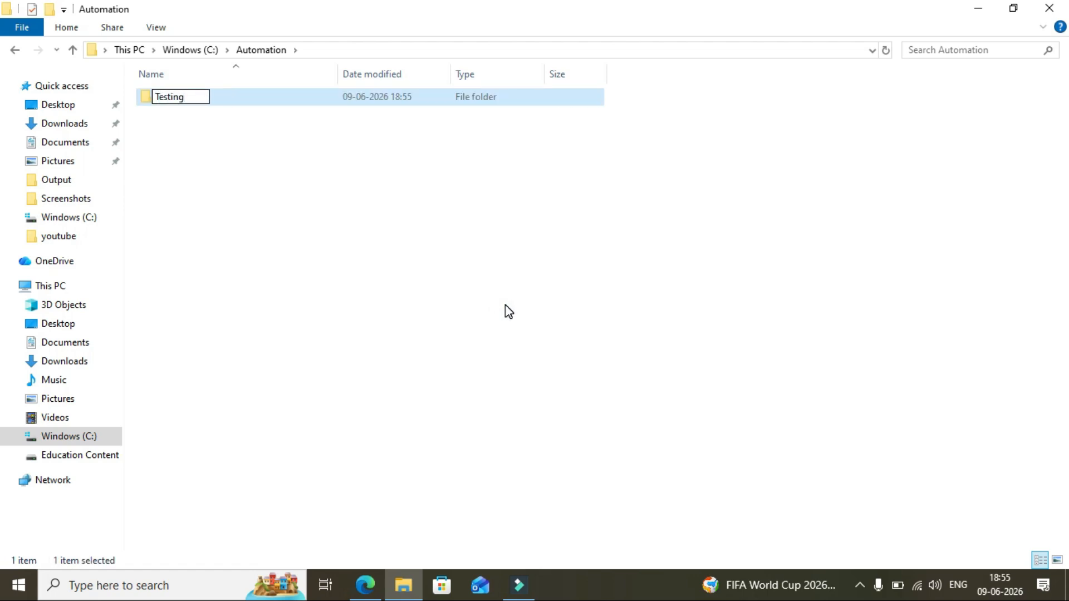
key(Return)
Step: Create a second subfolder named Result in the Automation folder
click(364, 235)
right_click(364, 235)
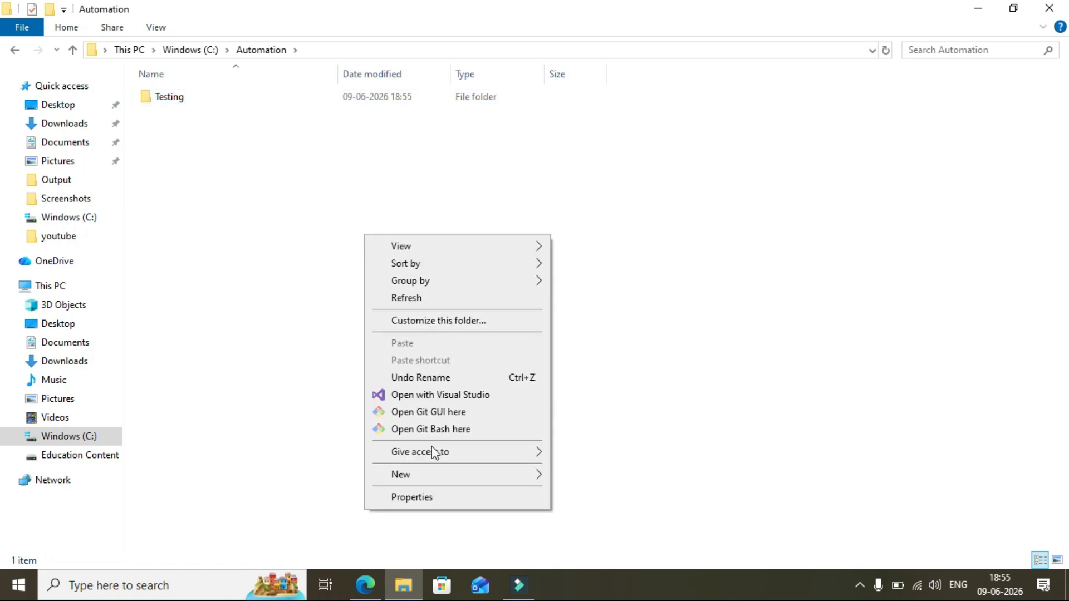
mouse_move(434, 477)
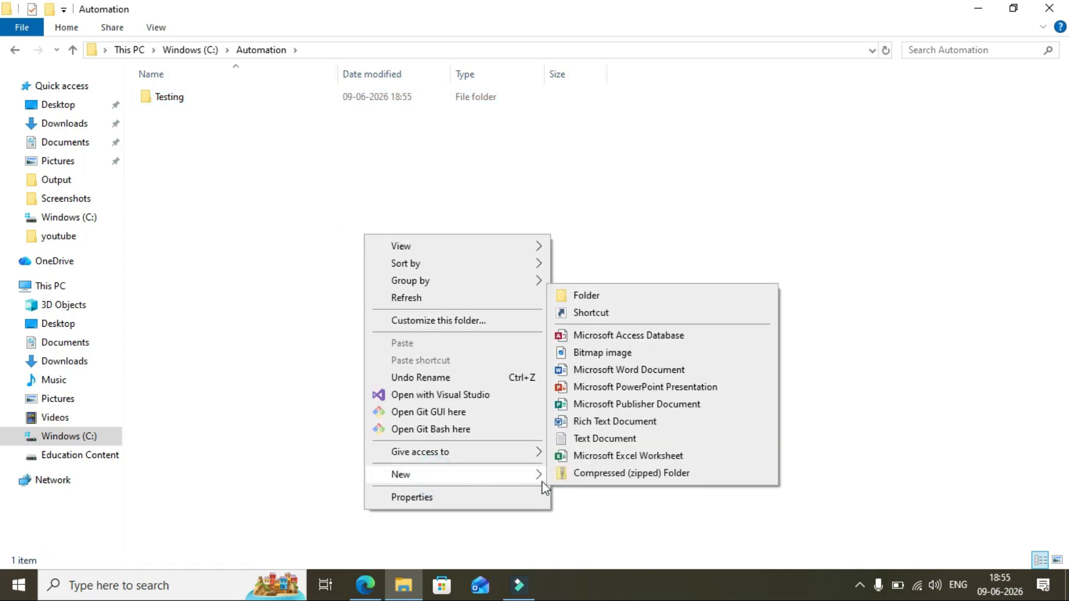
click(571, 294)
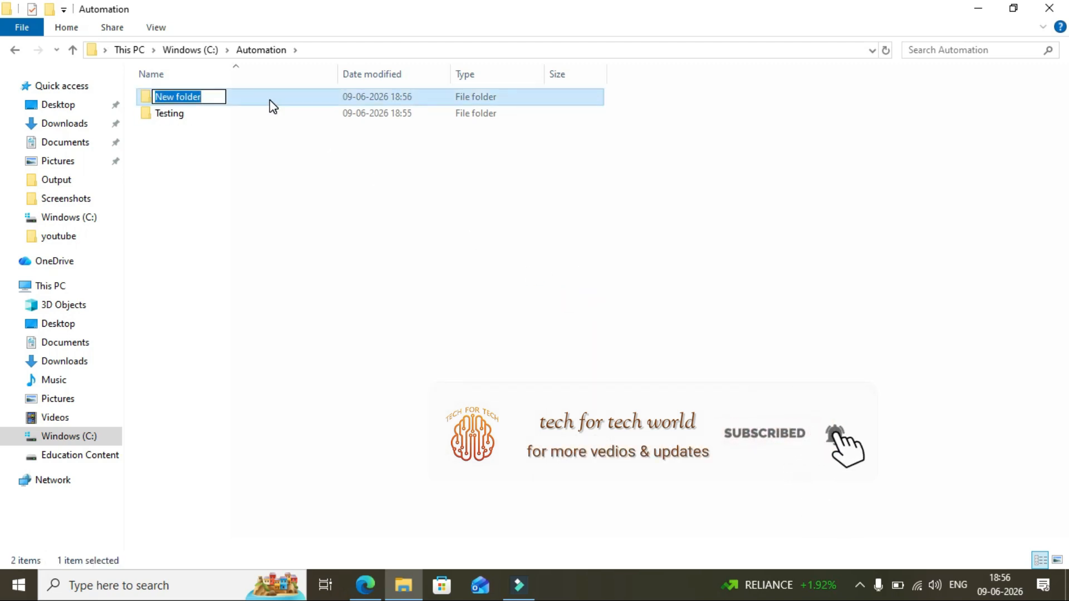
text(Result)
key(Return)
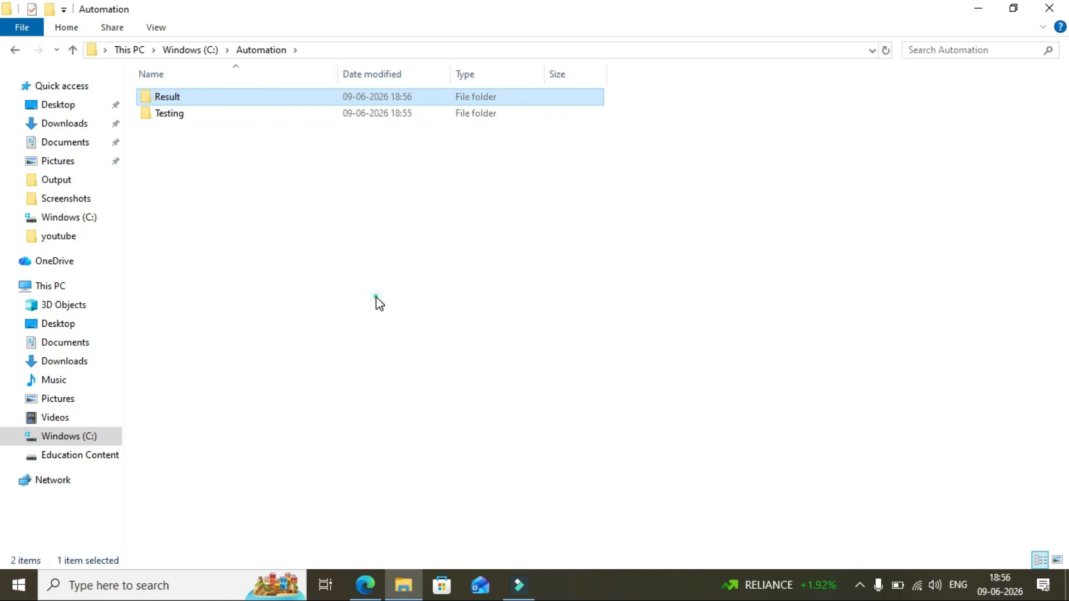
click(376, 296)
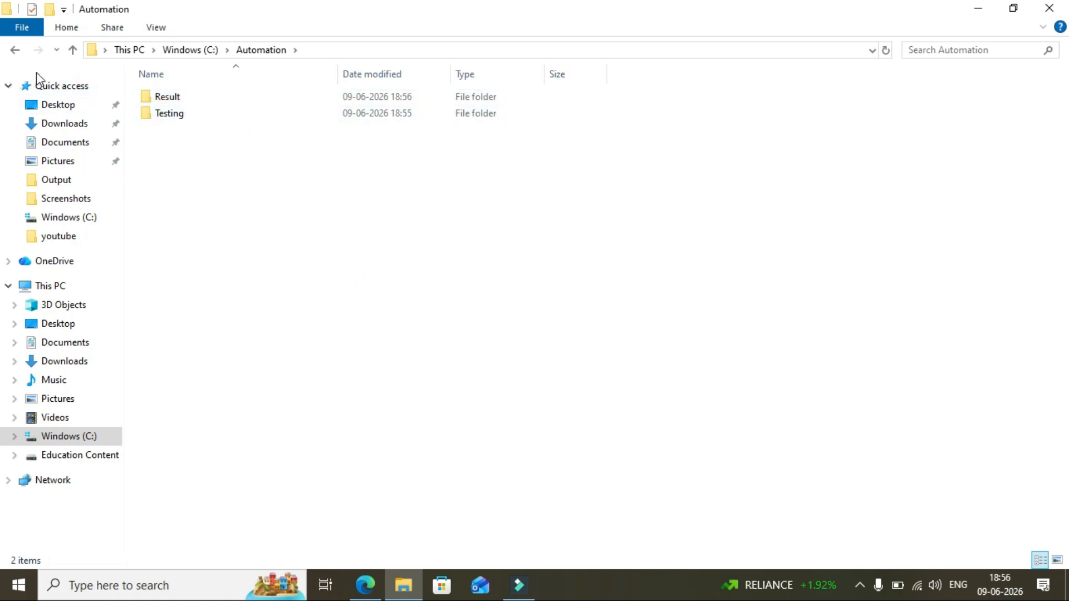
Step: Go back to the Windows (C:) drive and open the bin folder inside Tools\apache-jmeter-5.6.3 to view the jmeter.bat file
click(15, 50)
click(362, 269)
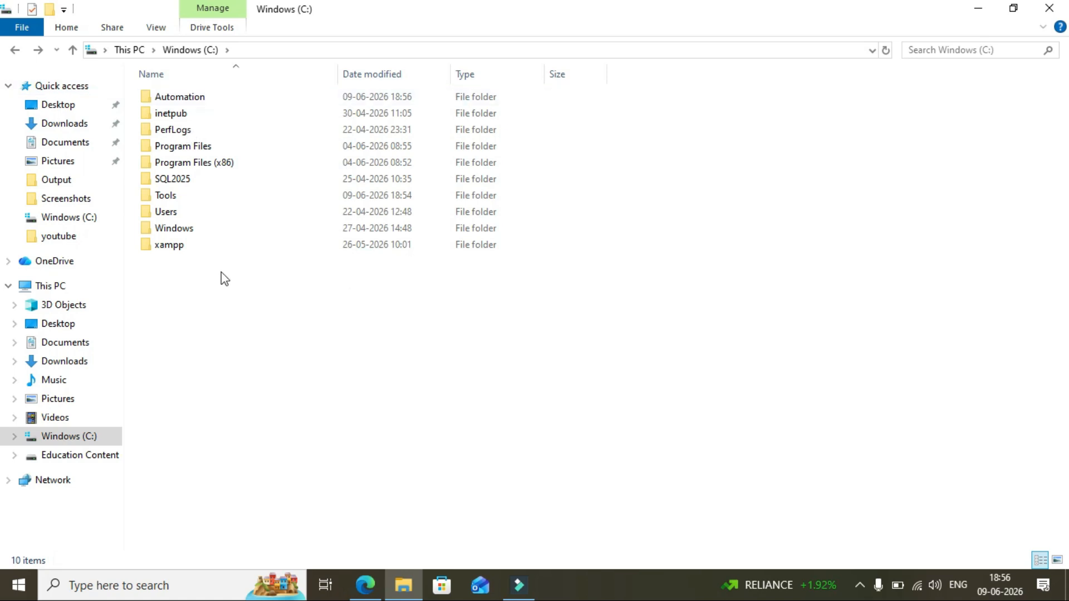
double_click(176, 196)
double_click(205, 104)
double_click(167, 98)
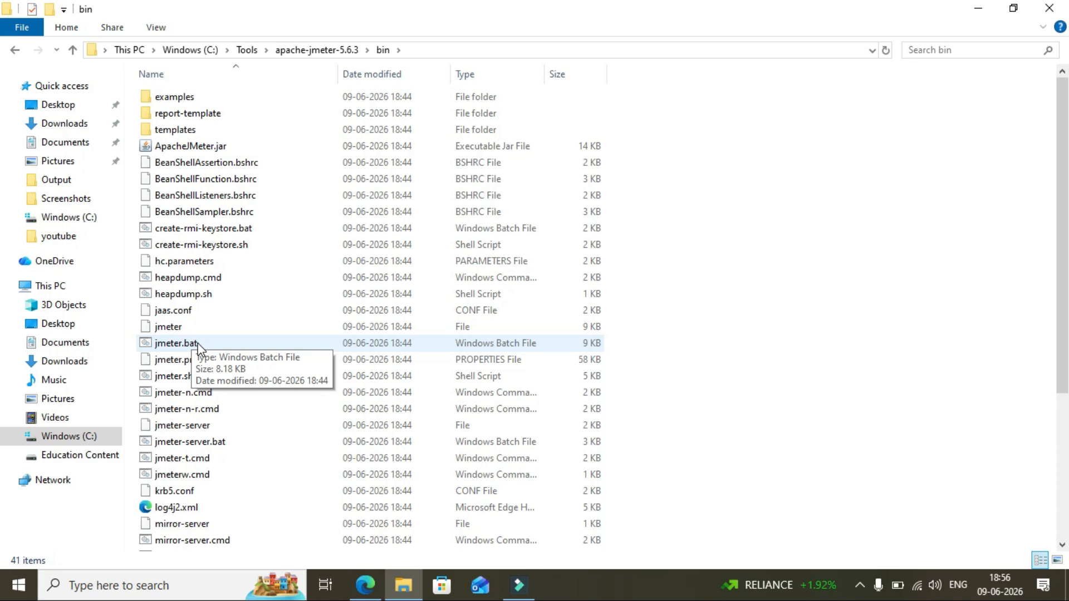
click(811, 272)
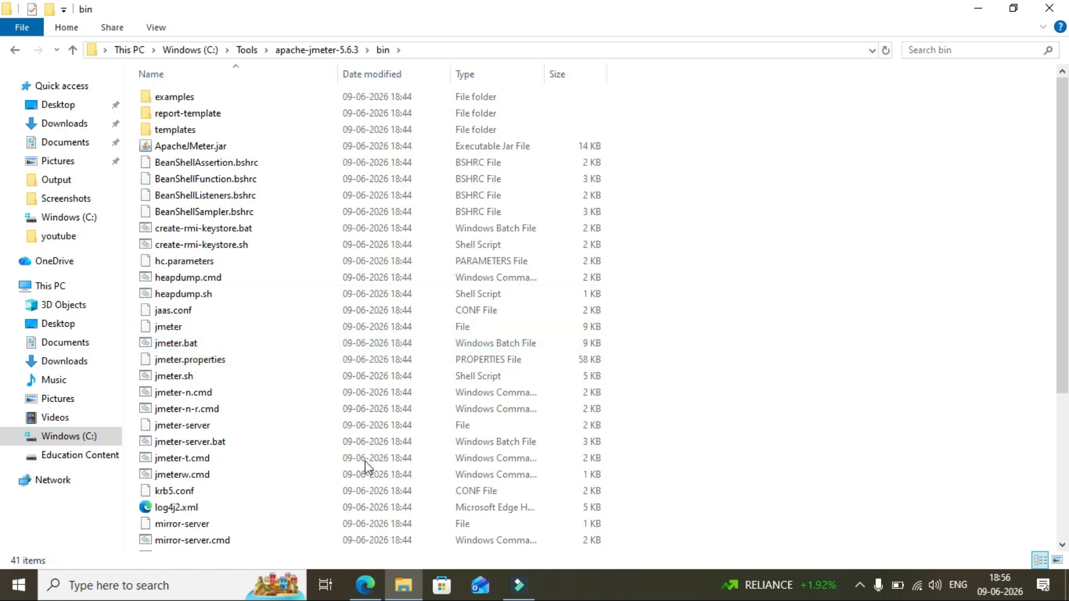
Step: Open a Command Prompt, launch JMeter with the jmeter command, and bring its window to the front
click(184, 586)
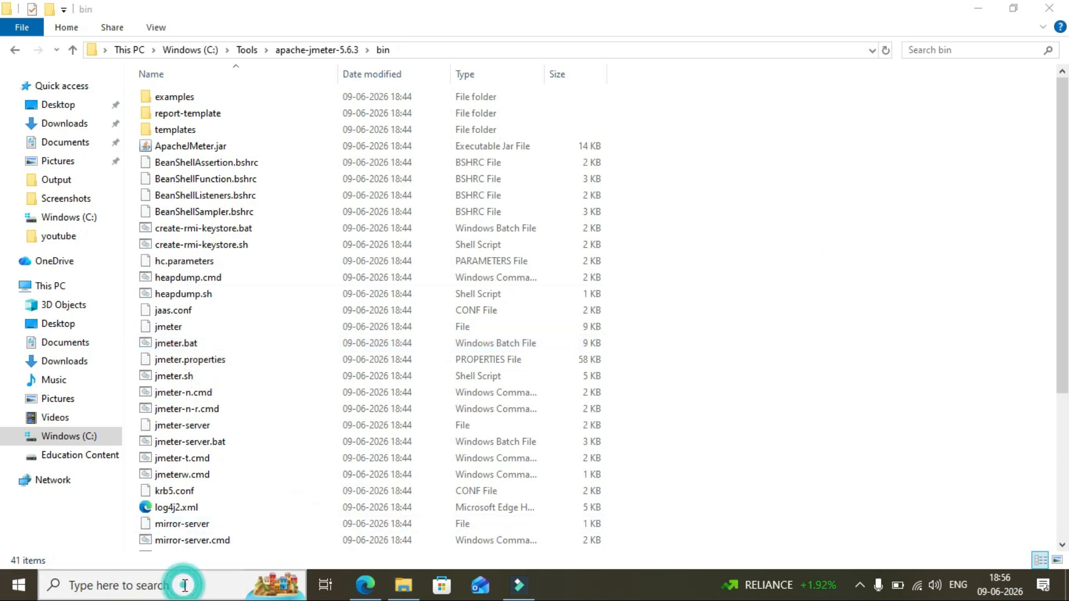
text(cmd)
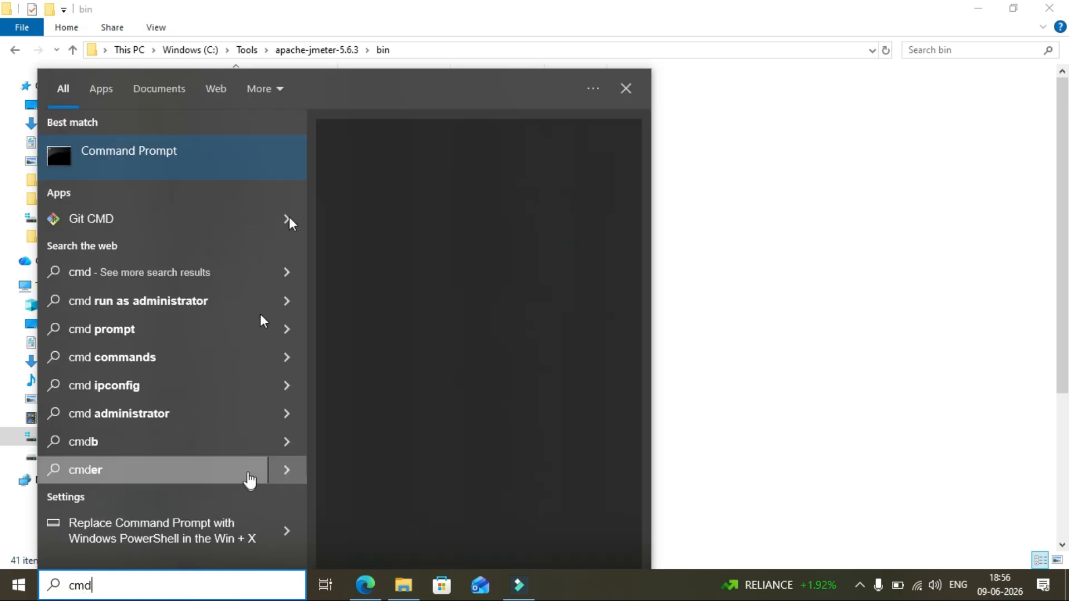
click(353, 251)
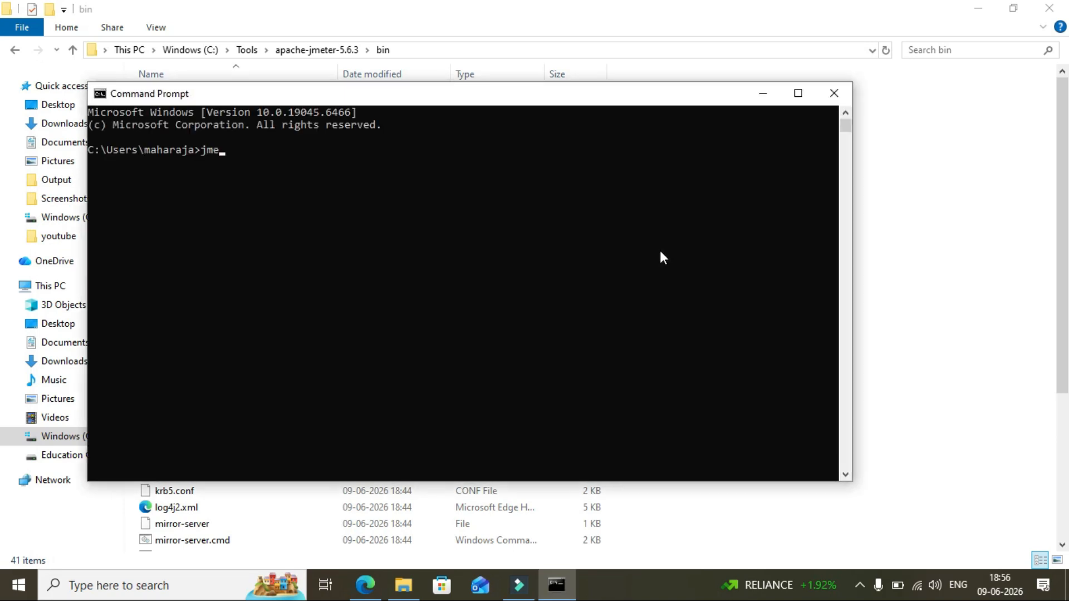
text(jmeter)
key(Return)
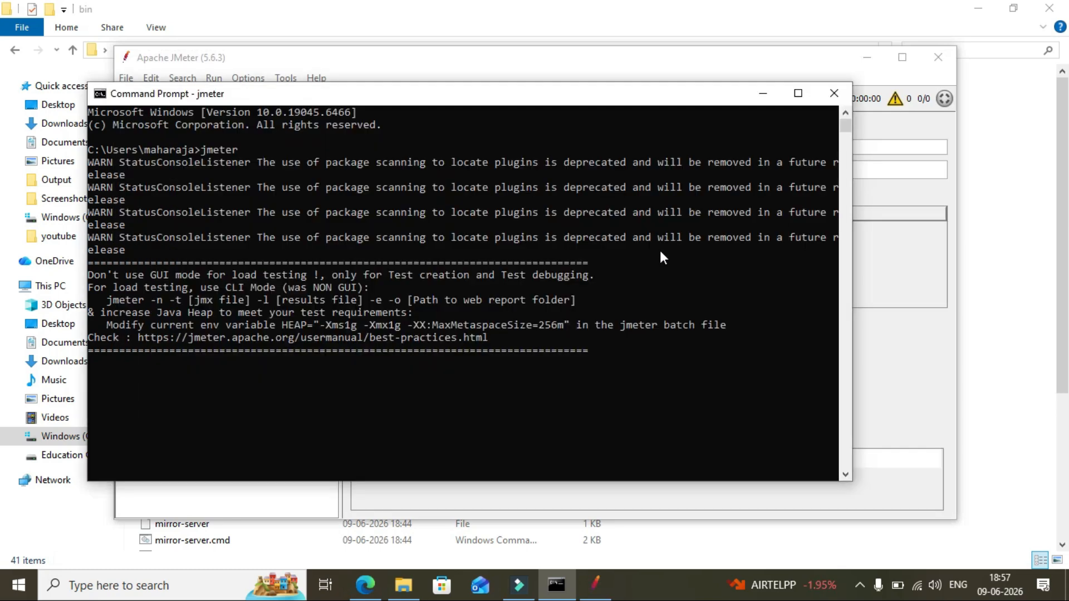
click(947, 351)
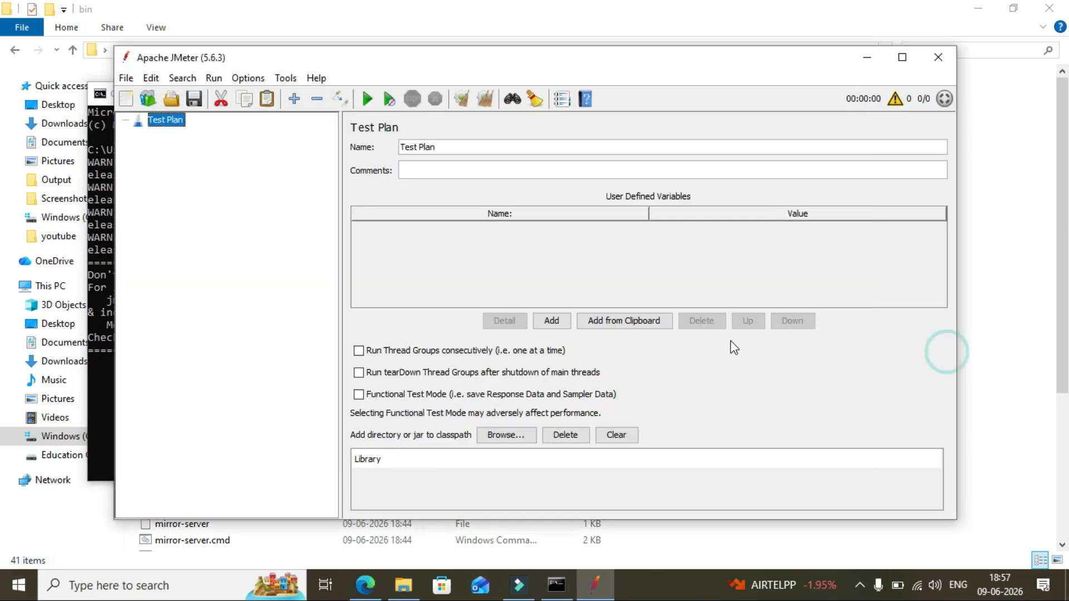
Step: Add a Thread Group to the Test Plan
click(188, 327)
click(150, 121)
right_click(154, 123)
mouse_move(175, 131)
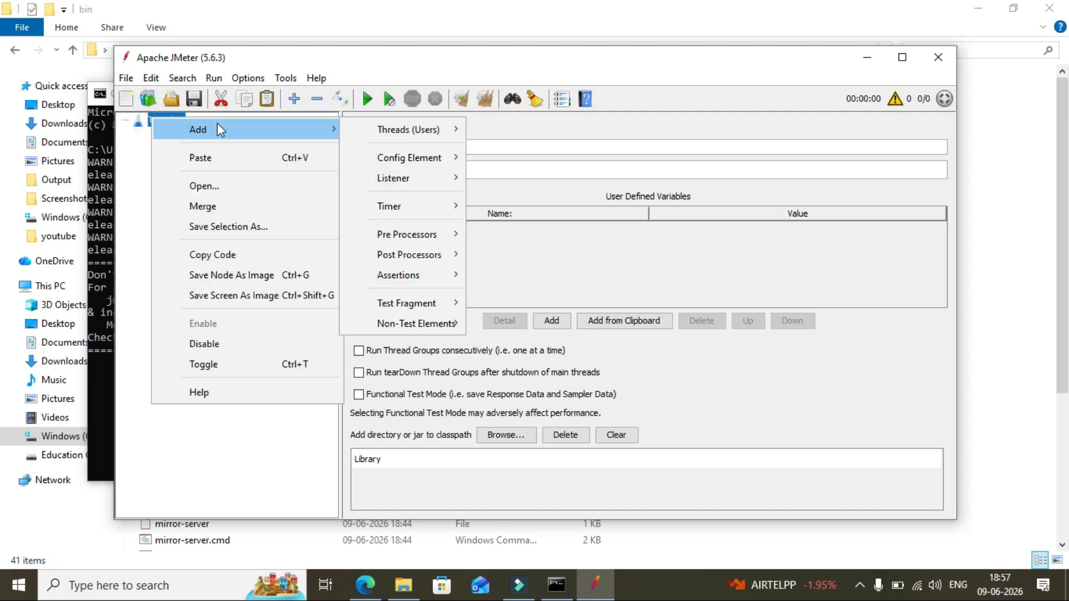
mouse_move(372, 136)
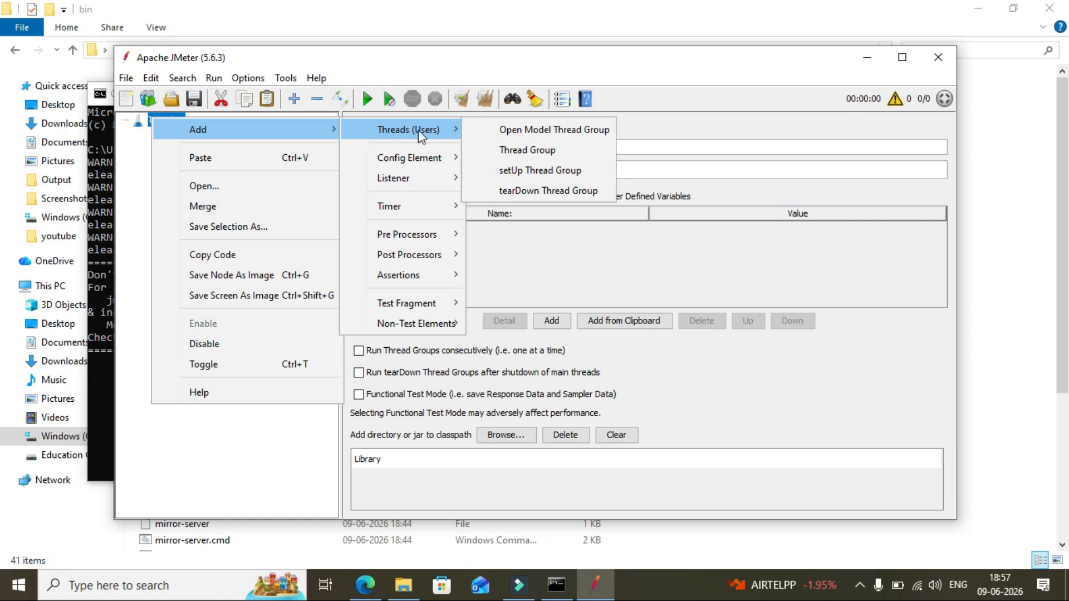
click(513, 158)
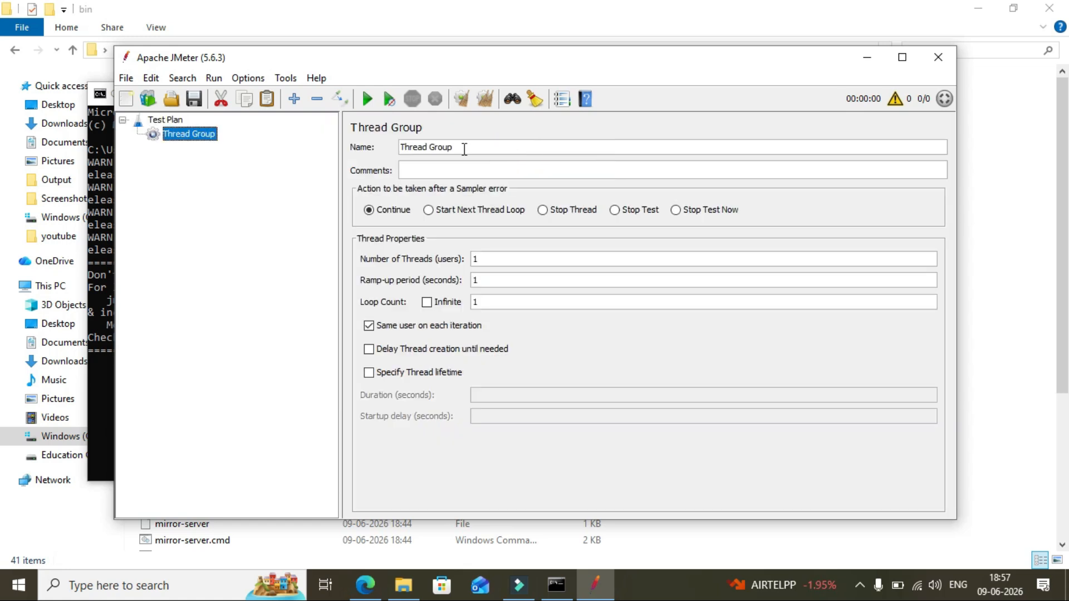
Step: Add an HTTP Request sampler under the Thread Group
right_click(181, 134)
mouse_move(189, 143)
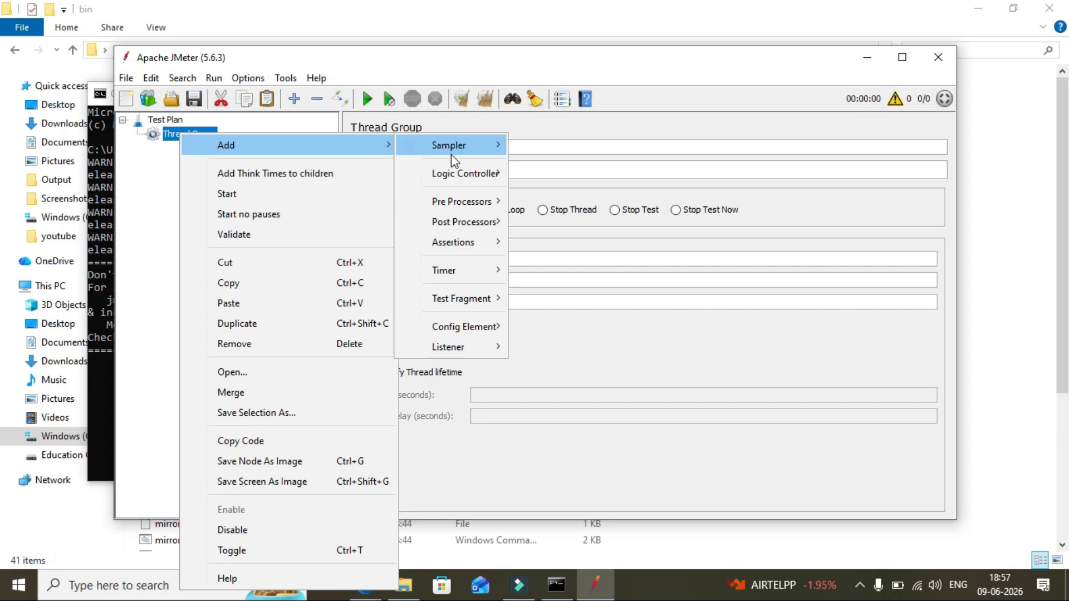
mouse_move(451, 149)
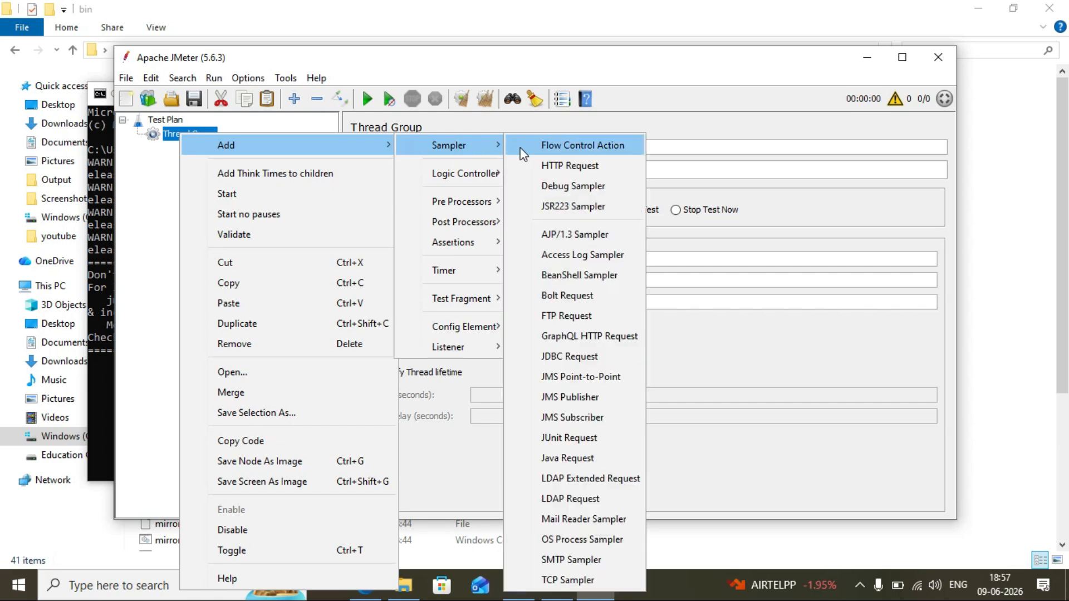
click(538, 166)
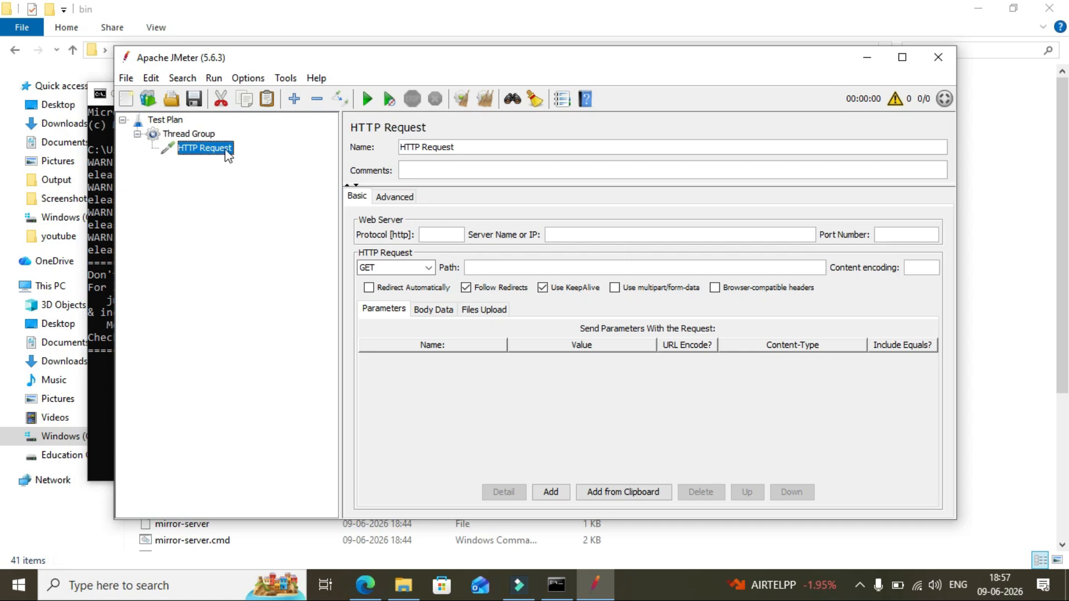
Step: Remove the Thread Group together with its HTTP Request from the Test Plan and confirm the removal
click(188, 134)
right_click(189, 140)
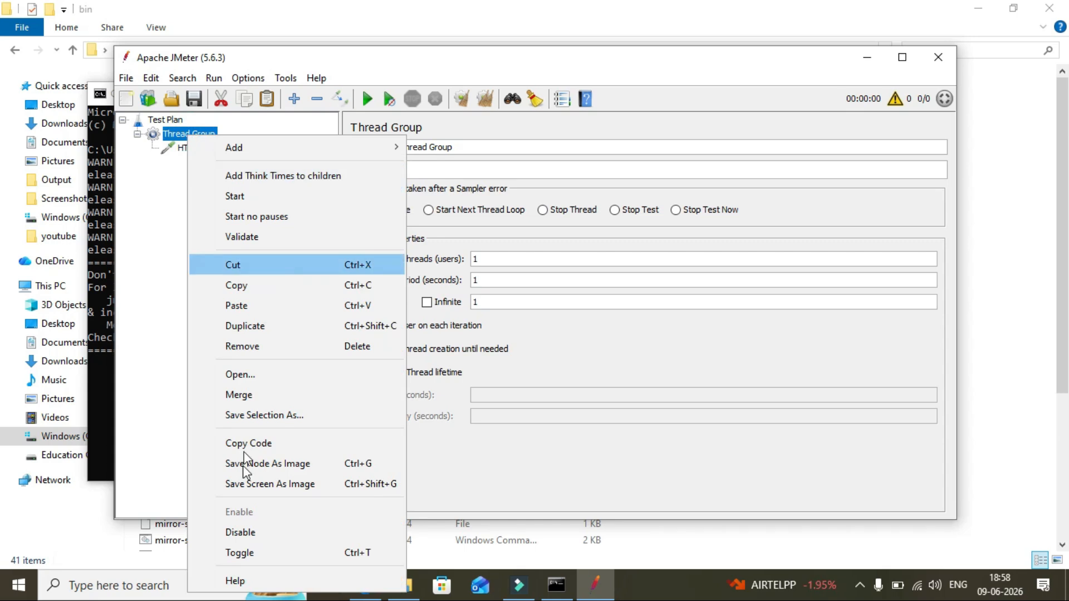
click(261, 345)
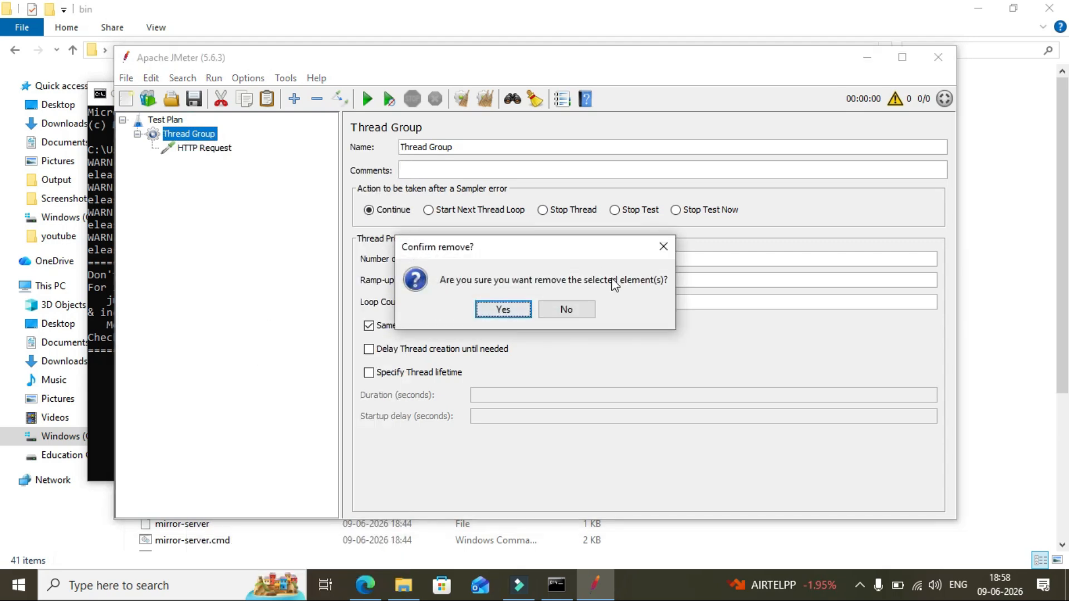
click(506, 308)
click(193, 228)
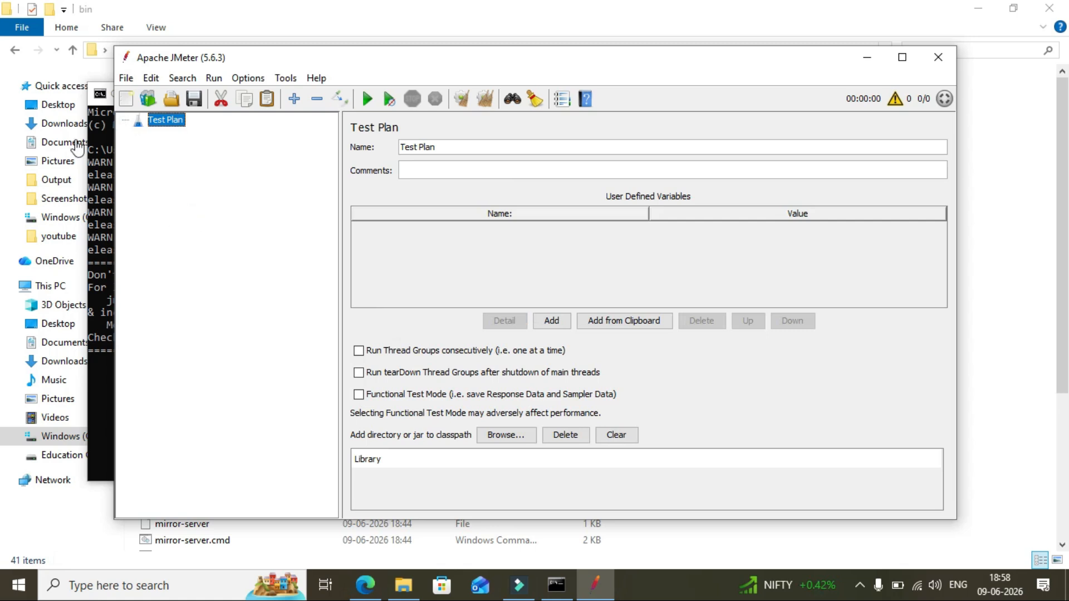
Step: Rename the Test Plan to demo
click(162, 122)
right_click(163, 123)
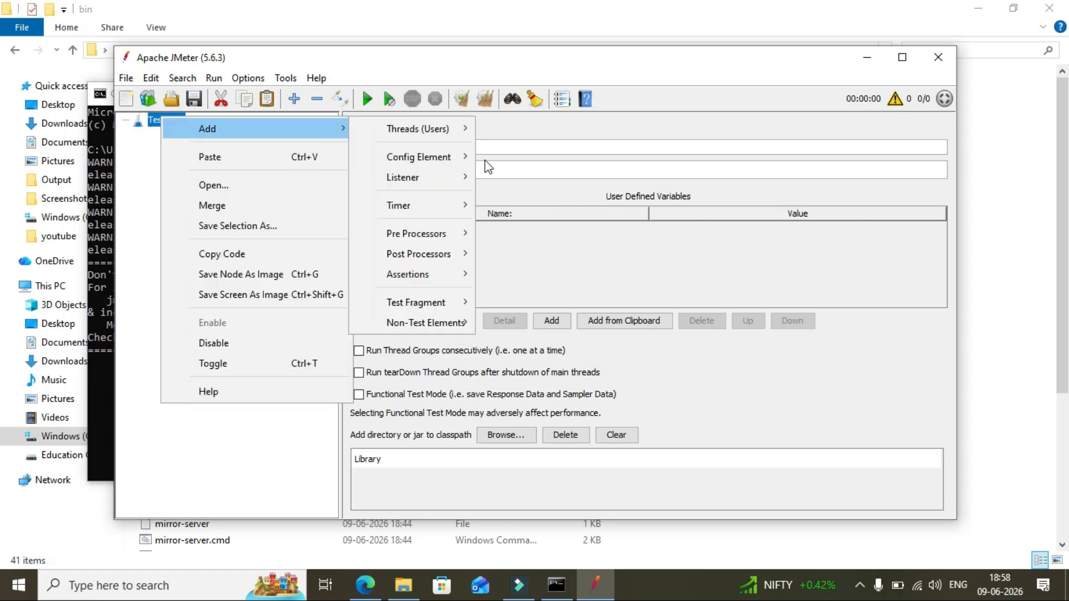
click(521, 147)
key(ctrl+a)
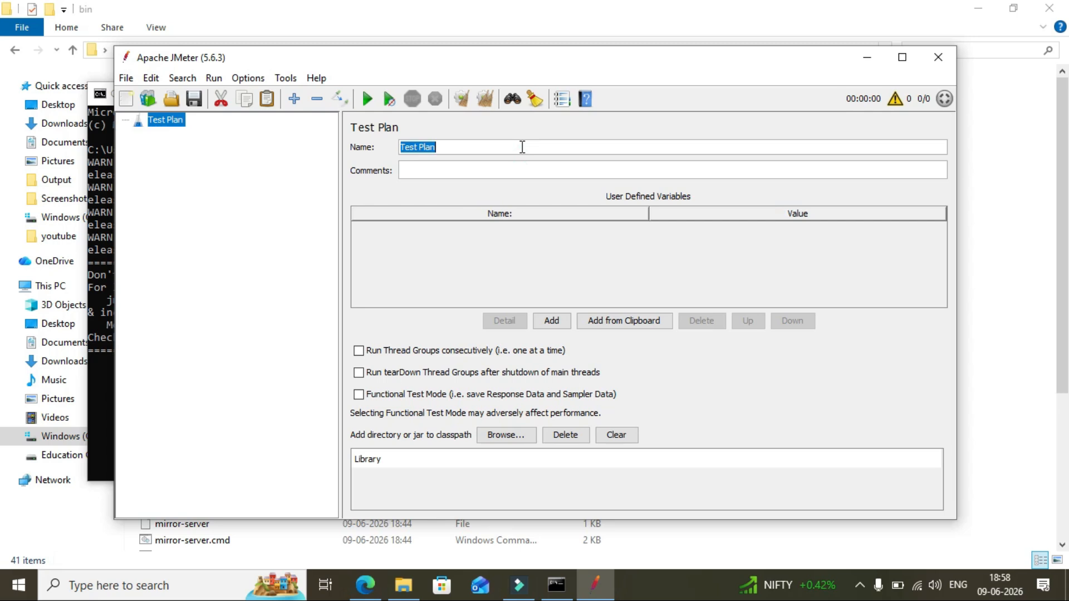
key(BackSpace)
text(demo)
click(204, 172)
click(164, 136)
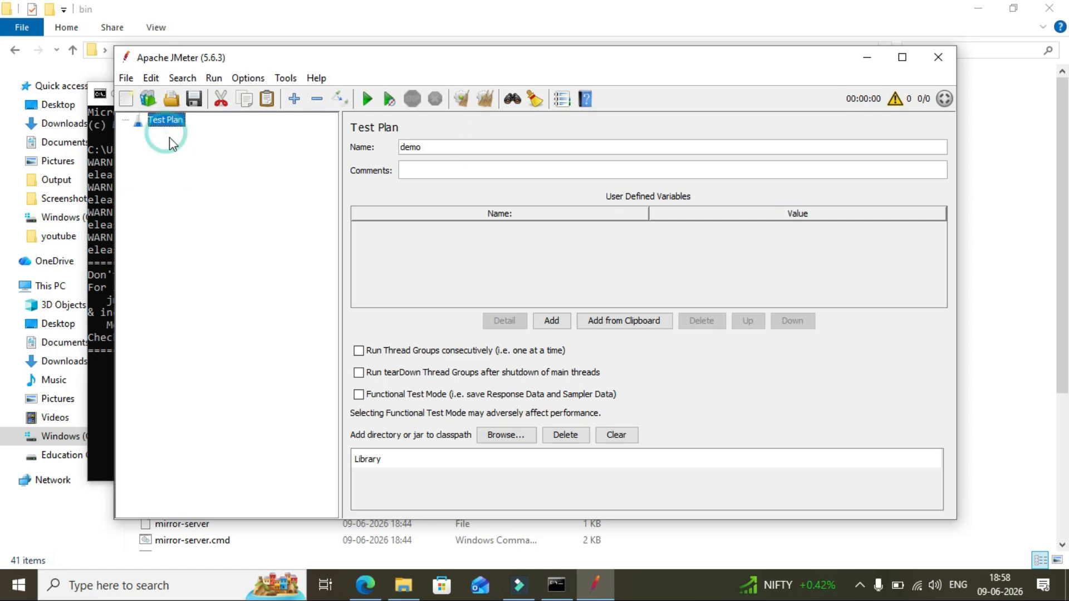
click(178, 149)
Step: Save the test plan as demo.jmx in C:\Automation\Testing
key(ctrl+s)
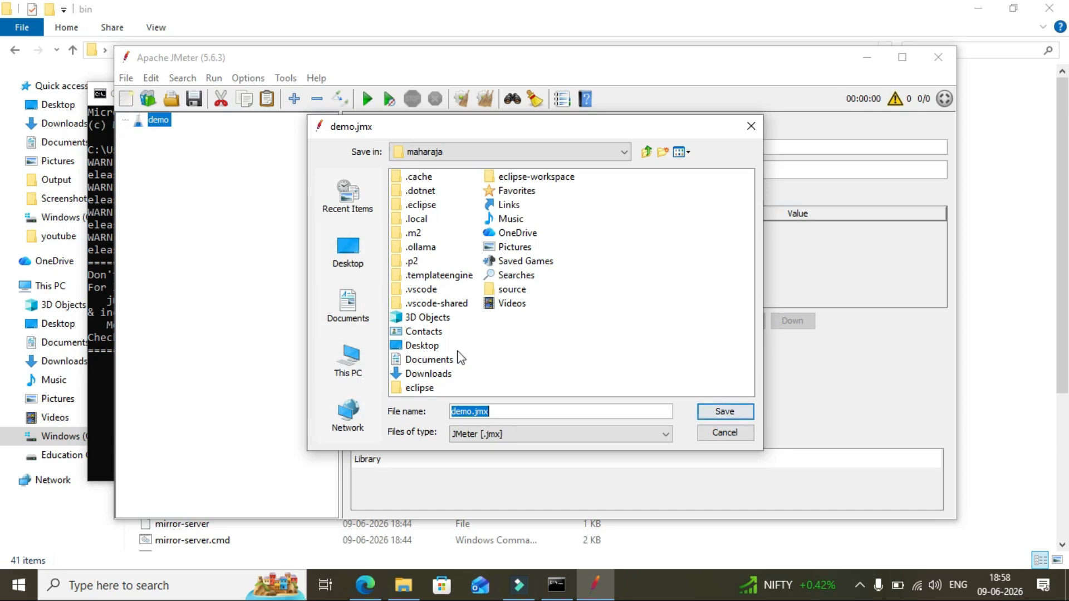
click(358, 360)
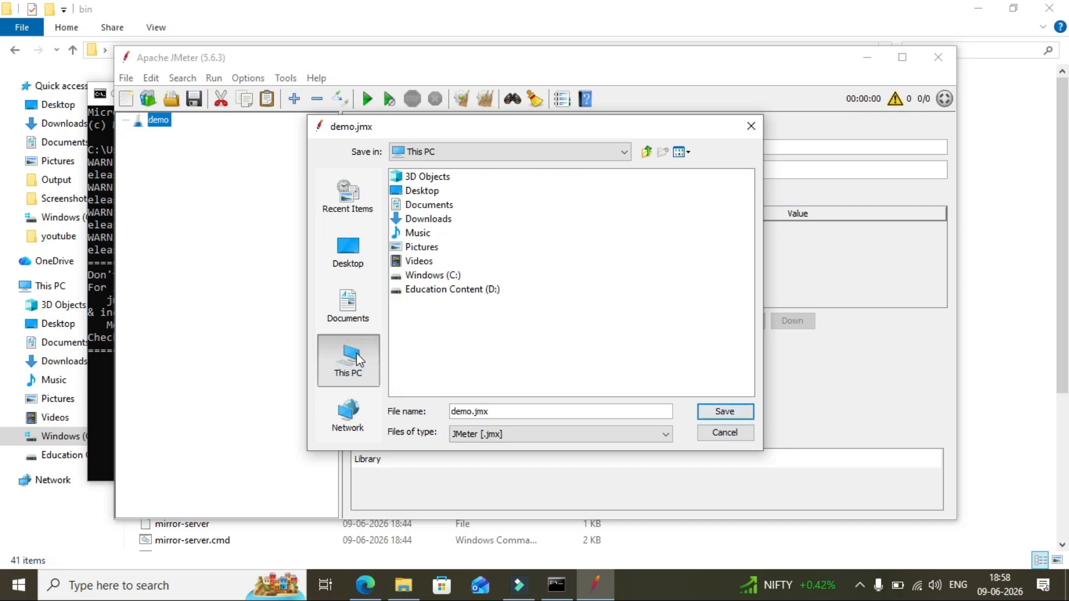
double_click(437, 277)
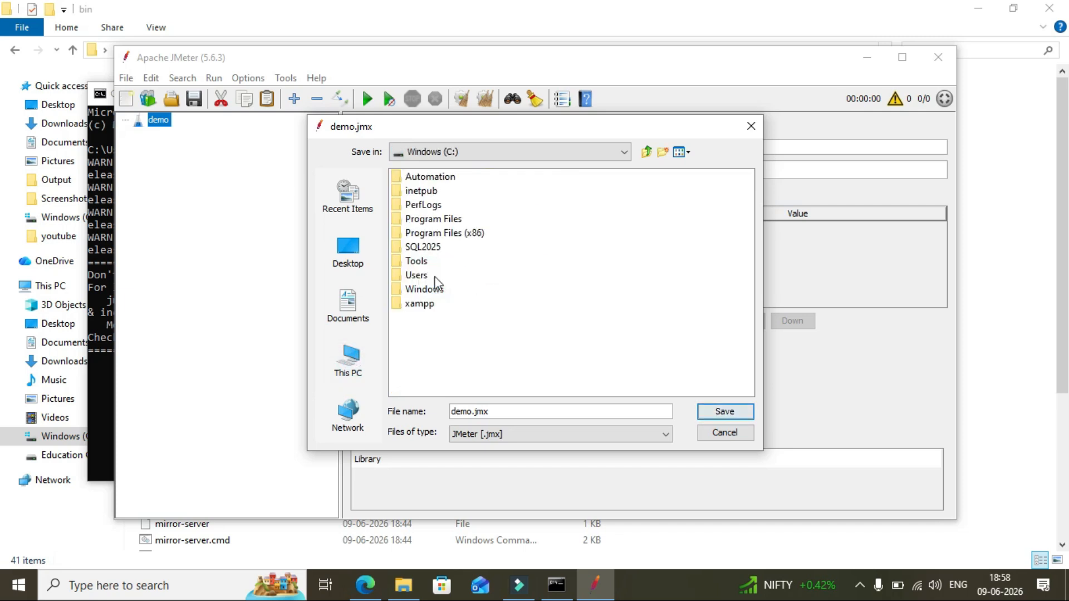
double_click(427, 177)
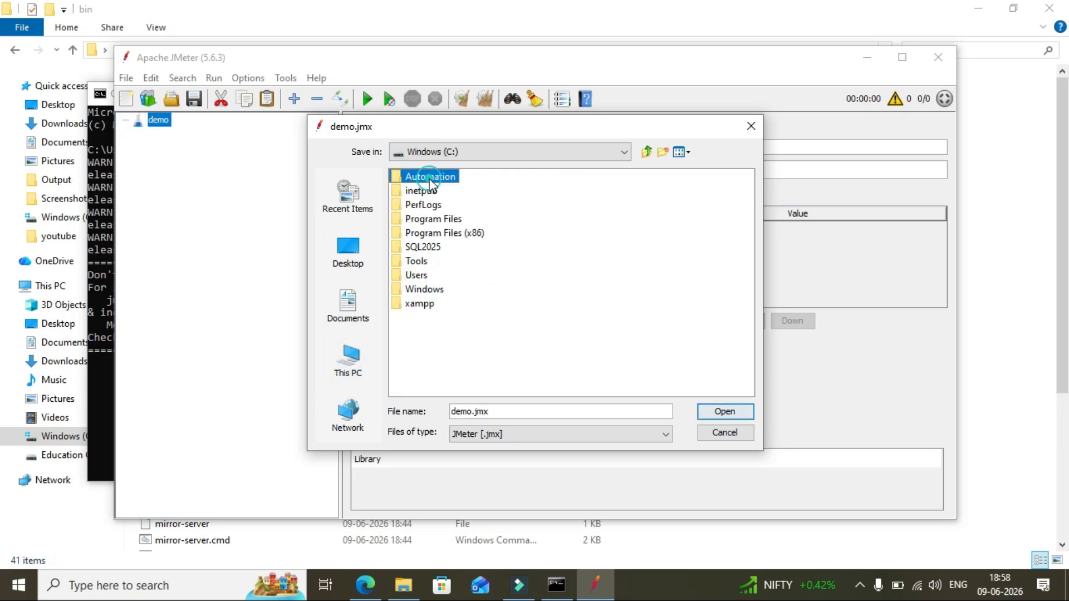
double_click(423, 194)
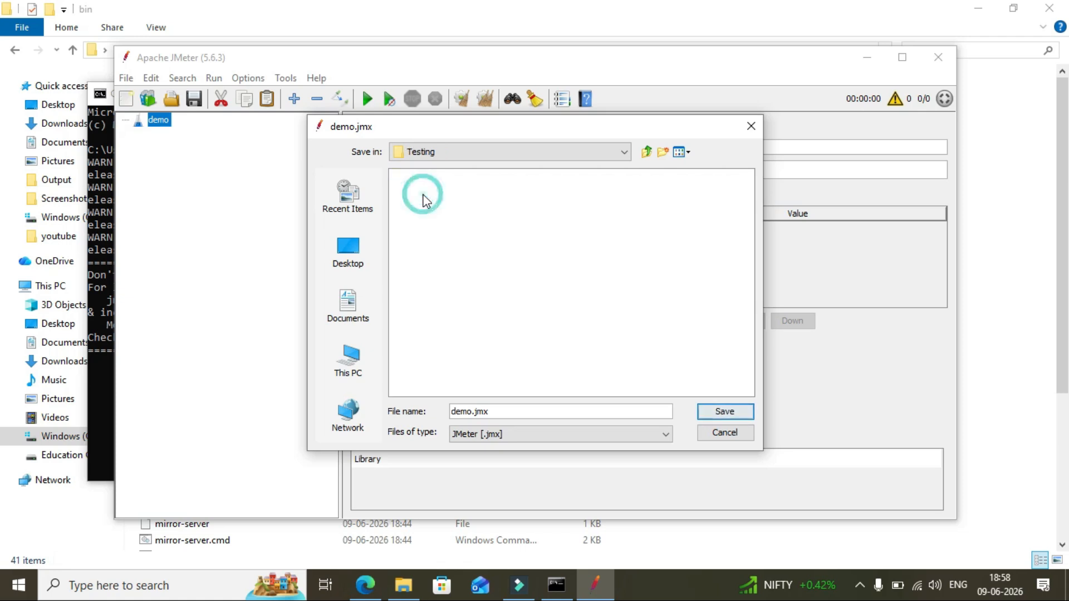
click(726, 412)
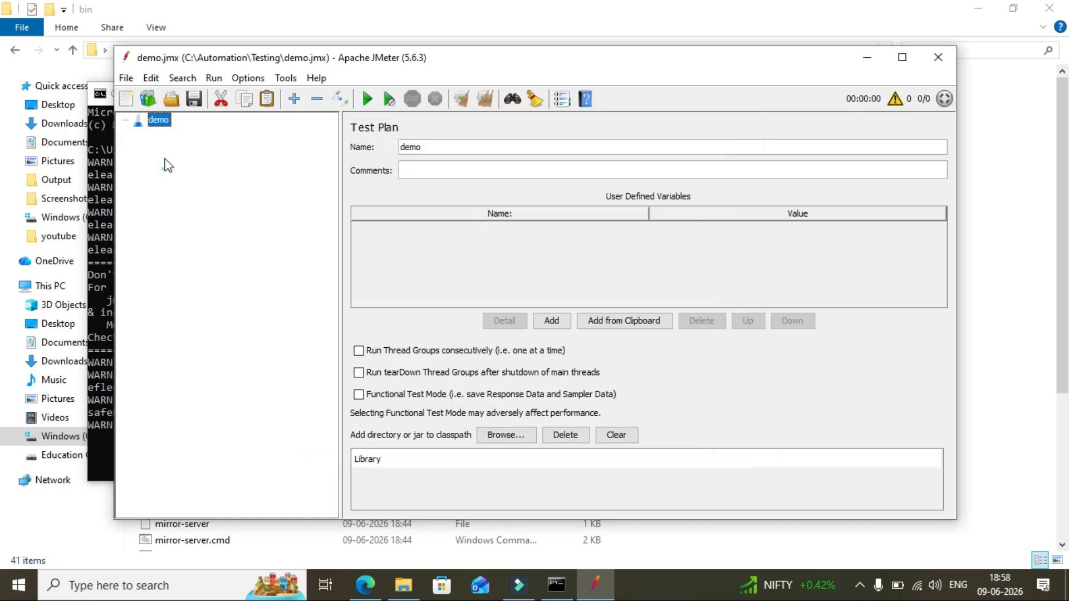
Step: Add a Thread Group to the demo test plan
right_click(159, 126)
mouse_move(205, 136)
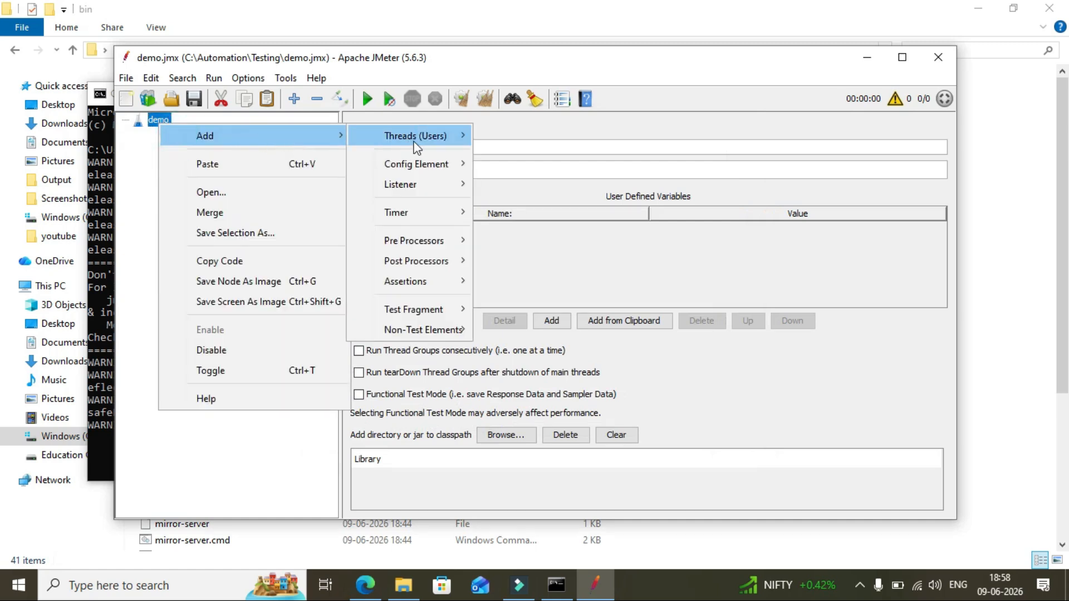
mouse_move(423, 137)
click(507, 153)
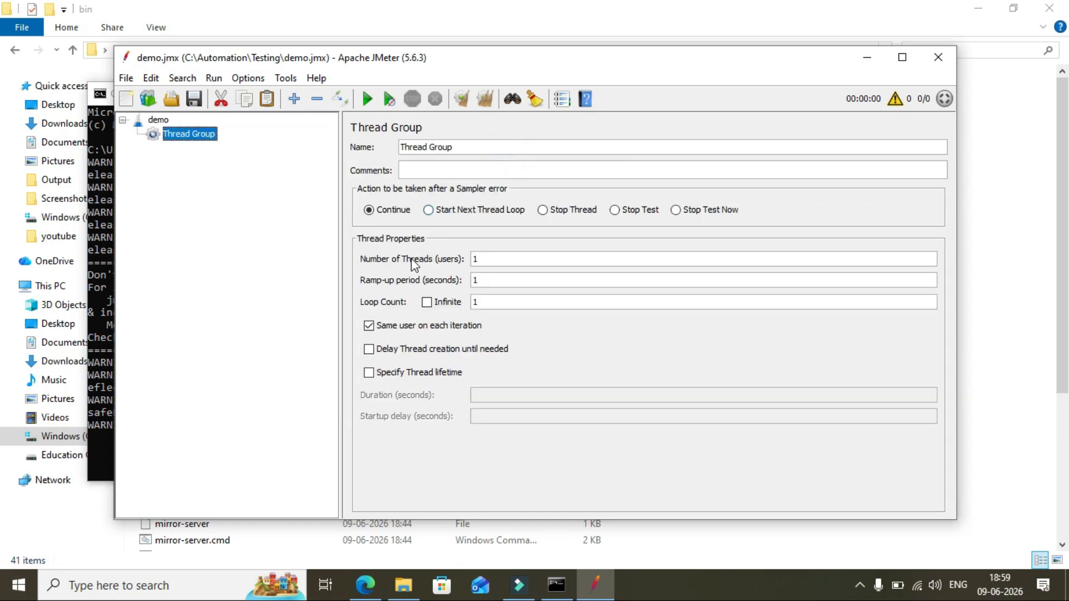
Step: Configure the Thread Group with 10 threads (users), a 5-second ramp-up period and a loop count of 1
click(493, 260)
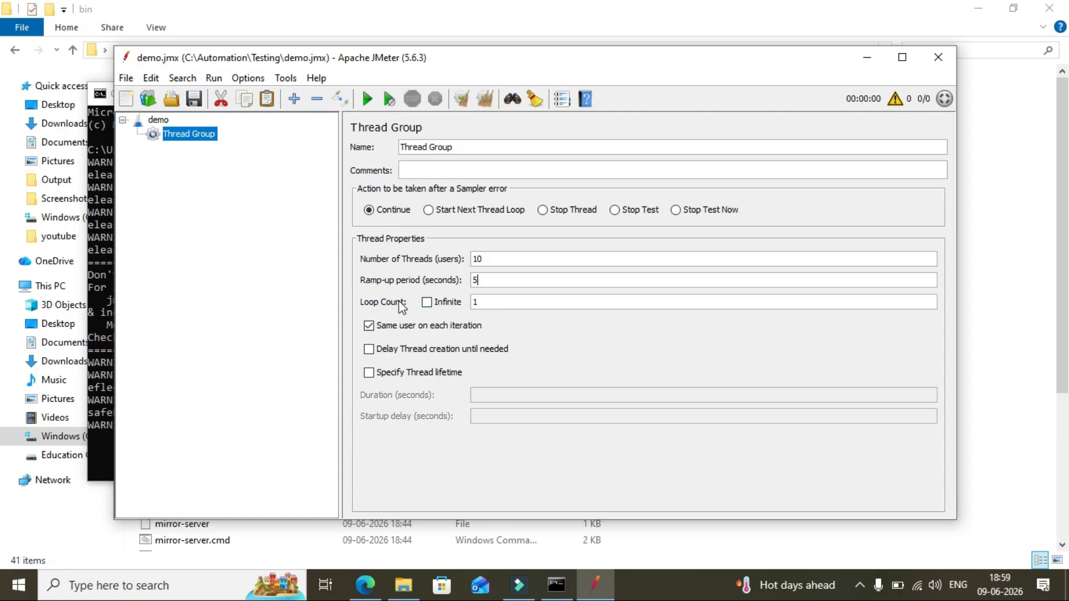
click(478, 302)
key(BackSpace)
click(488, 304)
click(229, 311)
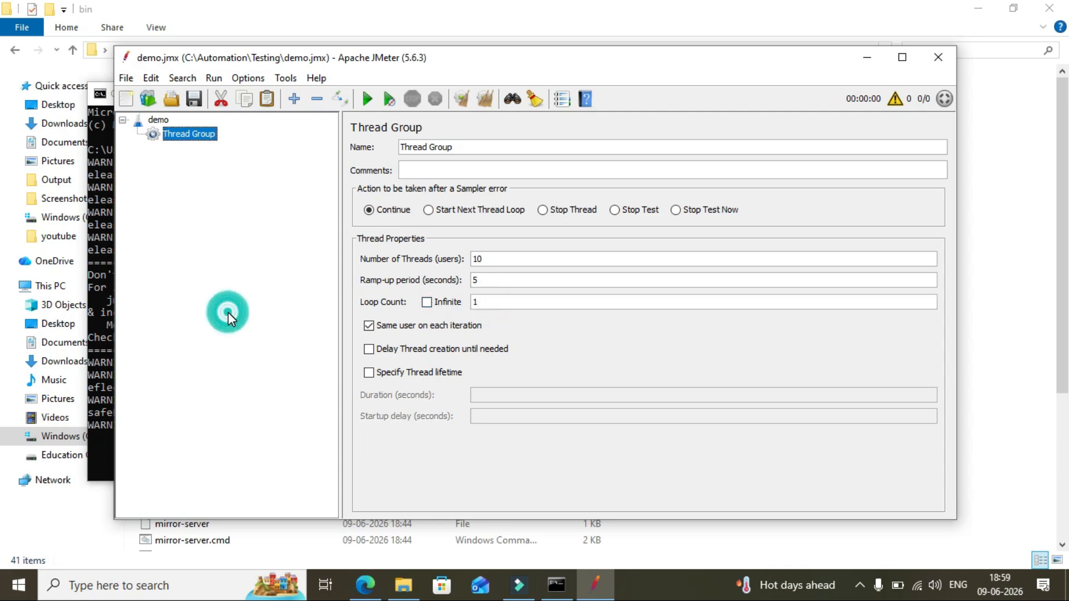
right_click(193, 139)
mouse_move(217, 148)
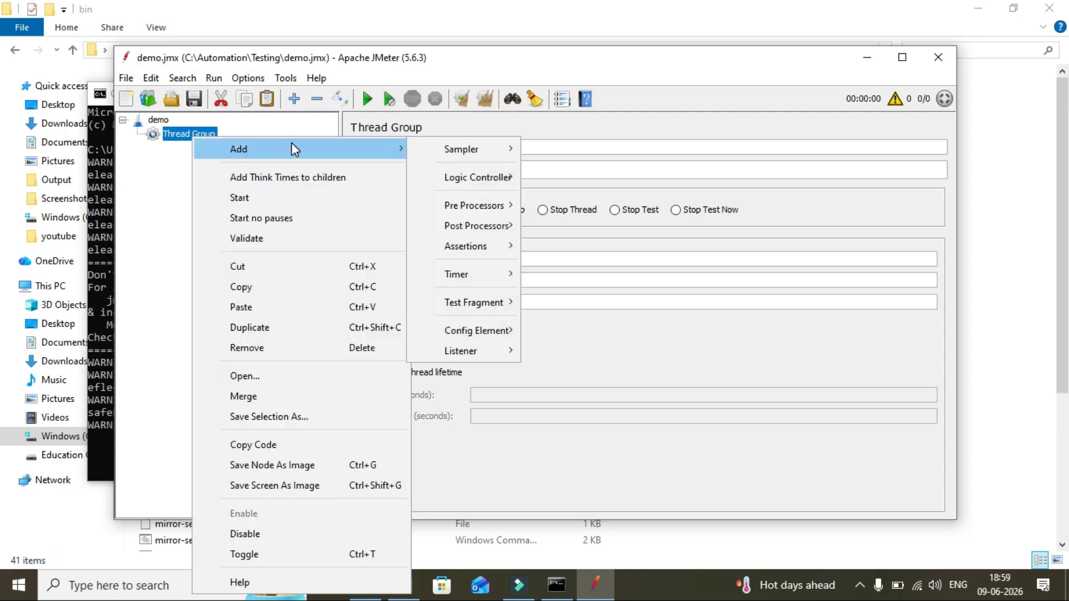
mouse_move(423, 152)
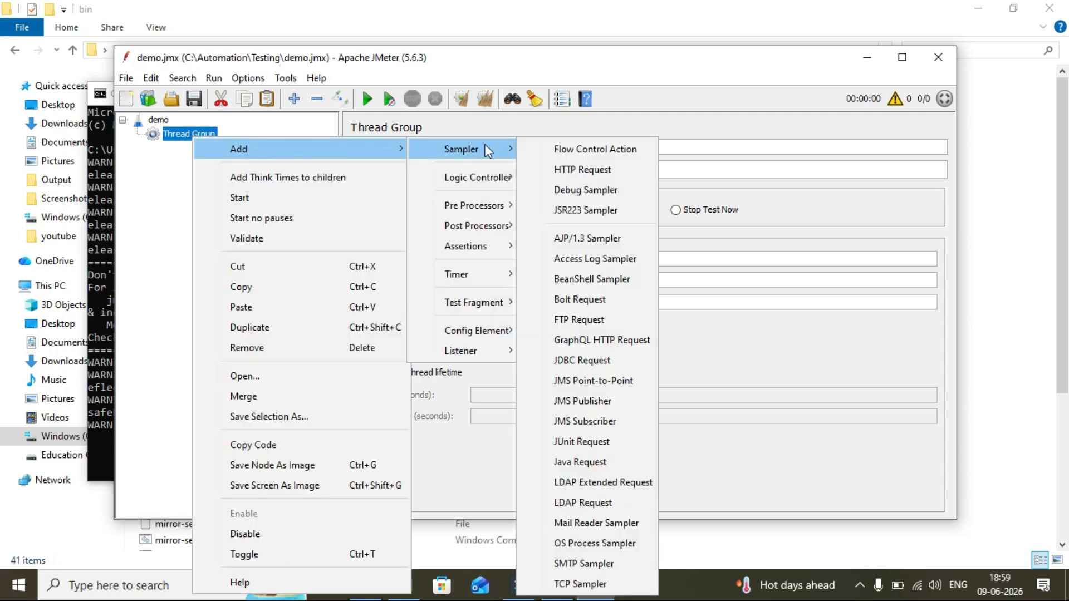
click(550, 166)
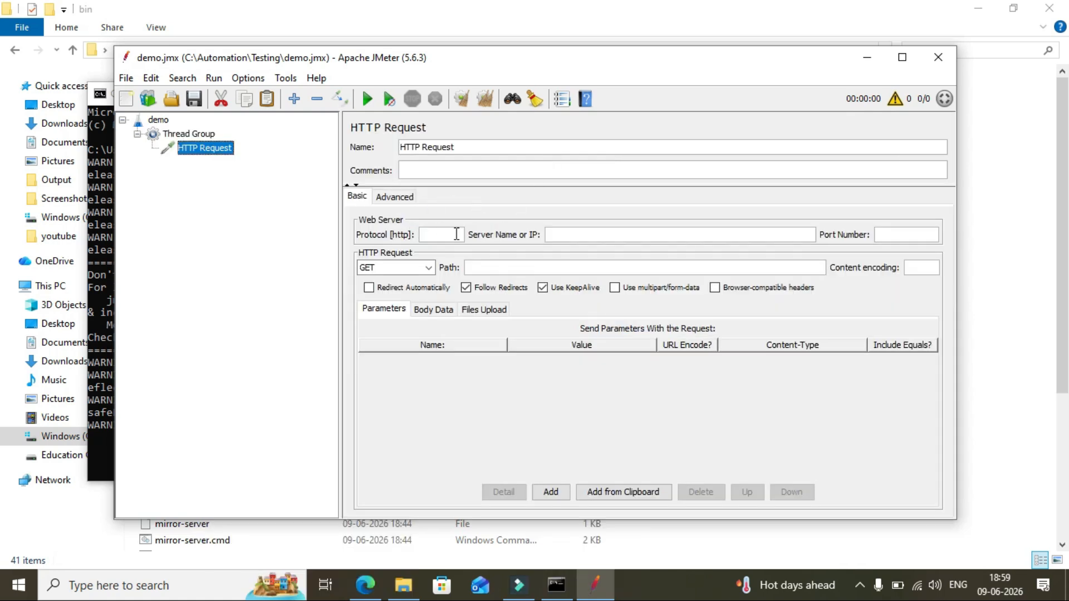
click(432, 236)
text(https)
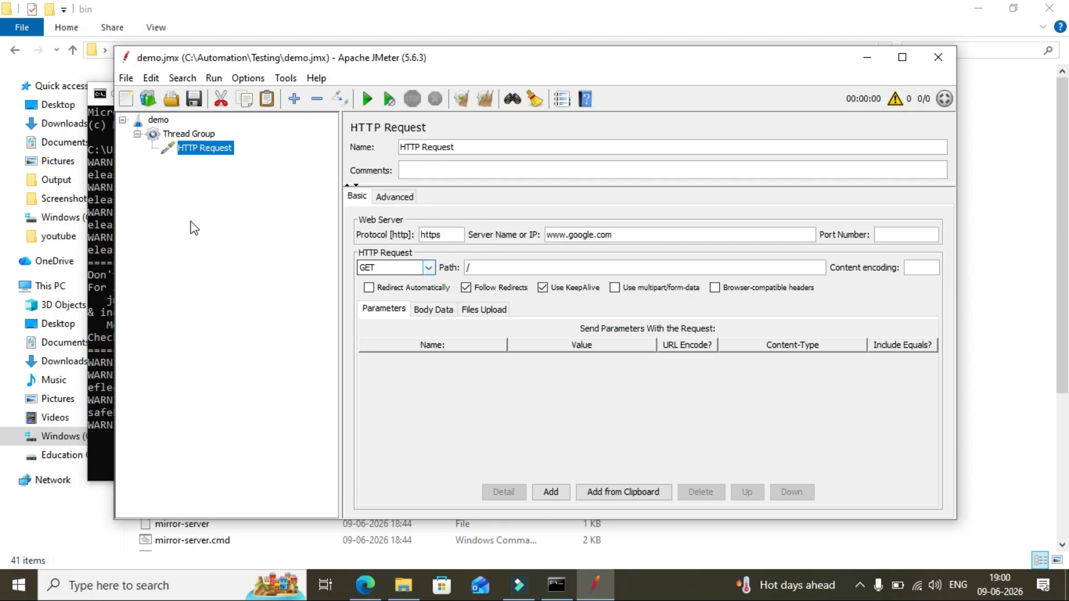
Step: Add a View Results Tree listener under the HTTP Request
right_click(204, 155)
mouse_move(213, 154)
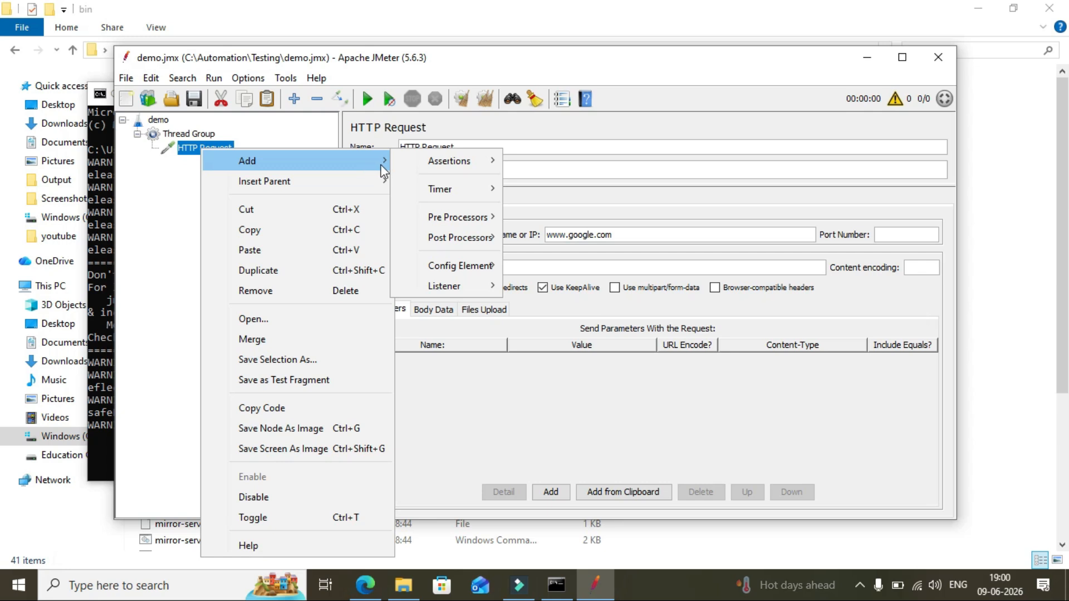
mouse_move(431, 162)
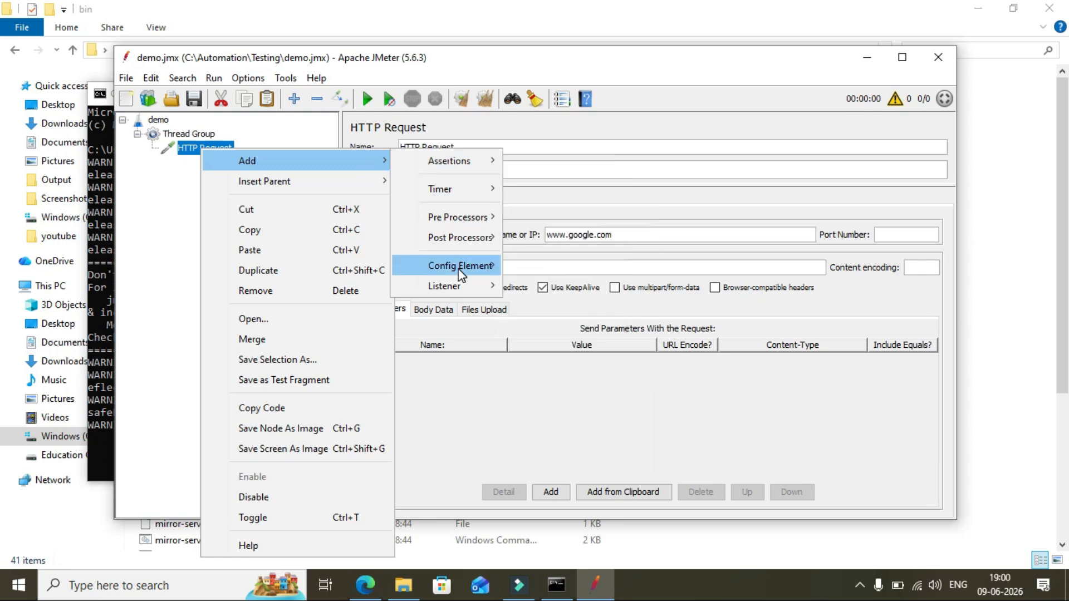
mouse_move(461, 290)
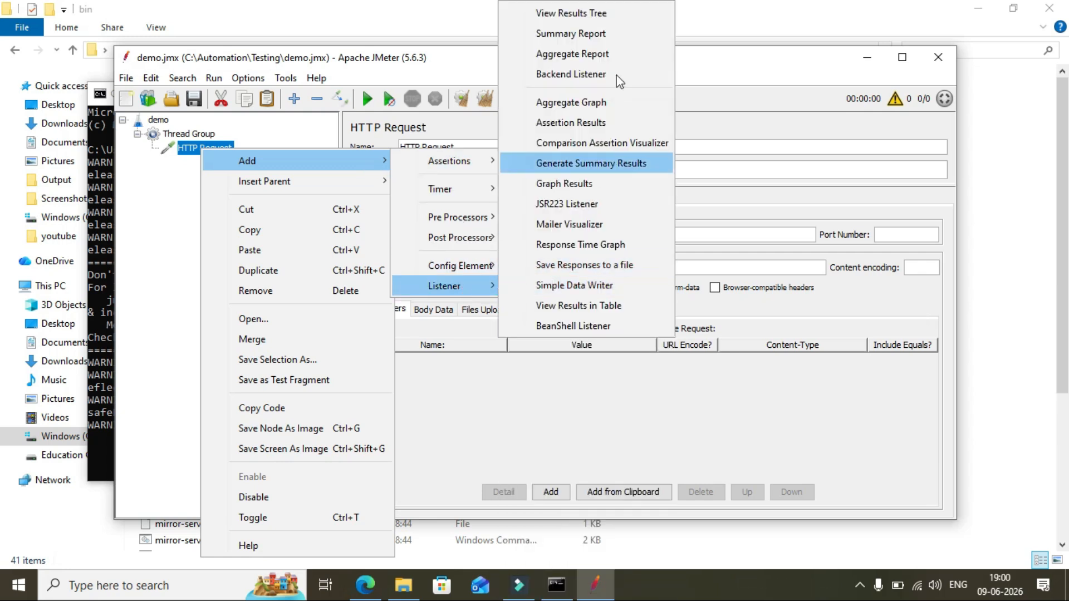
click(603, 12)
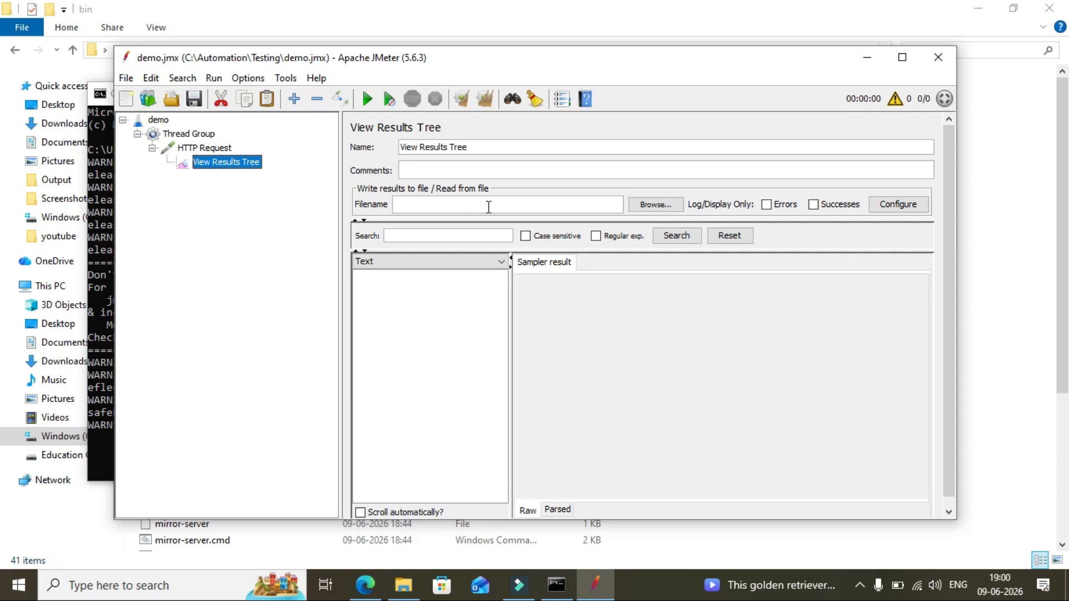
Step: Set the listener's results file to demo.jtl in C:\Automation\Result and dismiss the file loader message
click(652, 210)
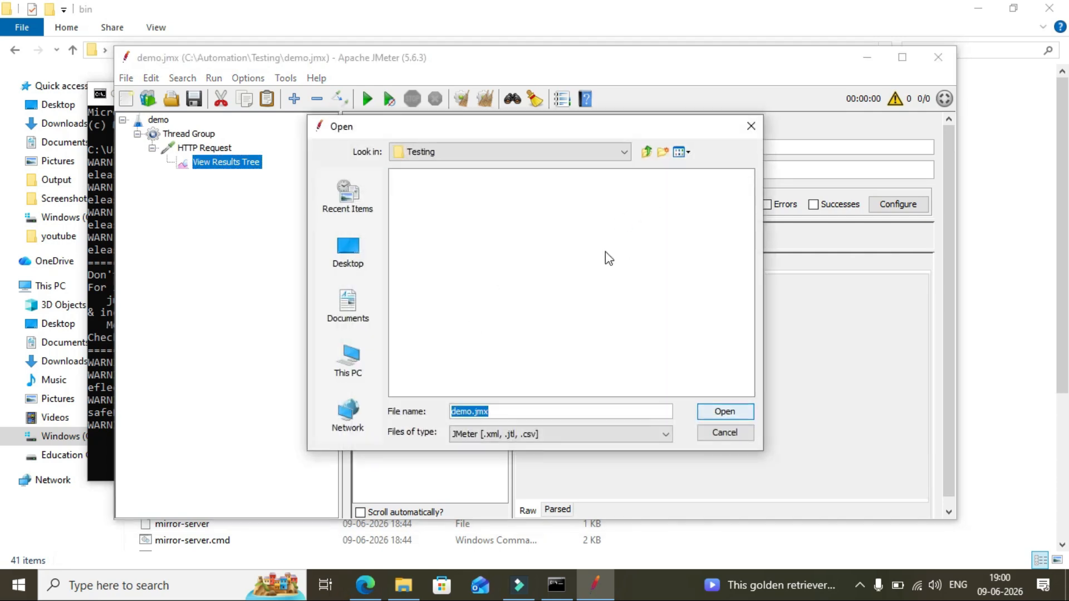
click(647, 153)
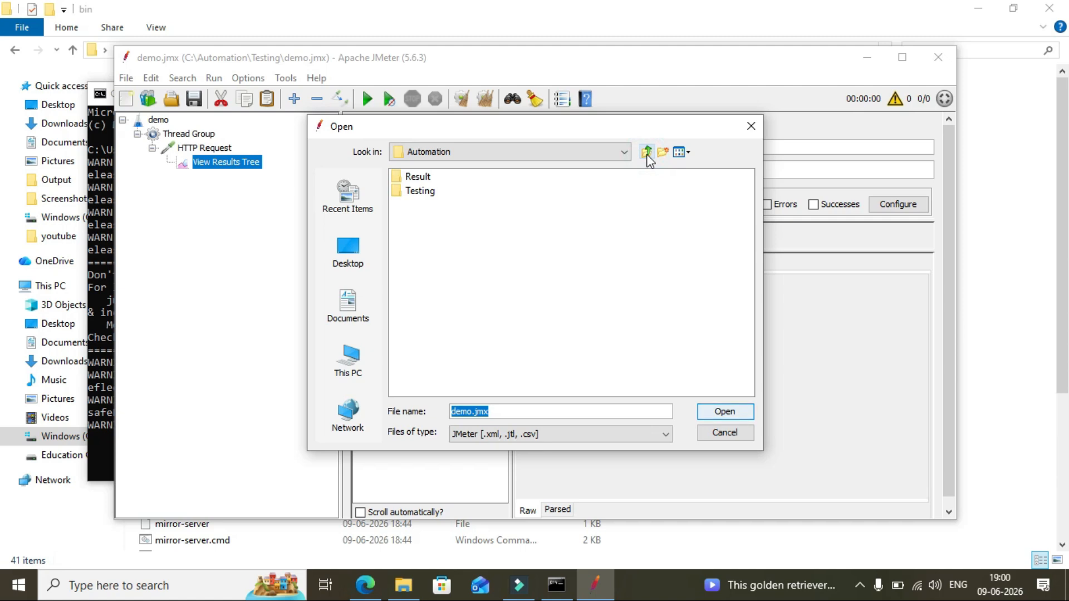
double_click(417, 177)
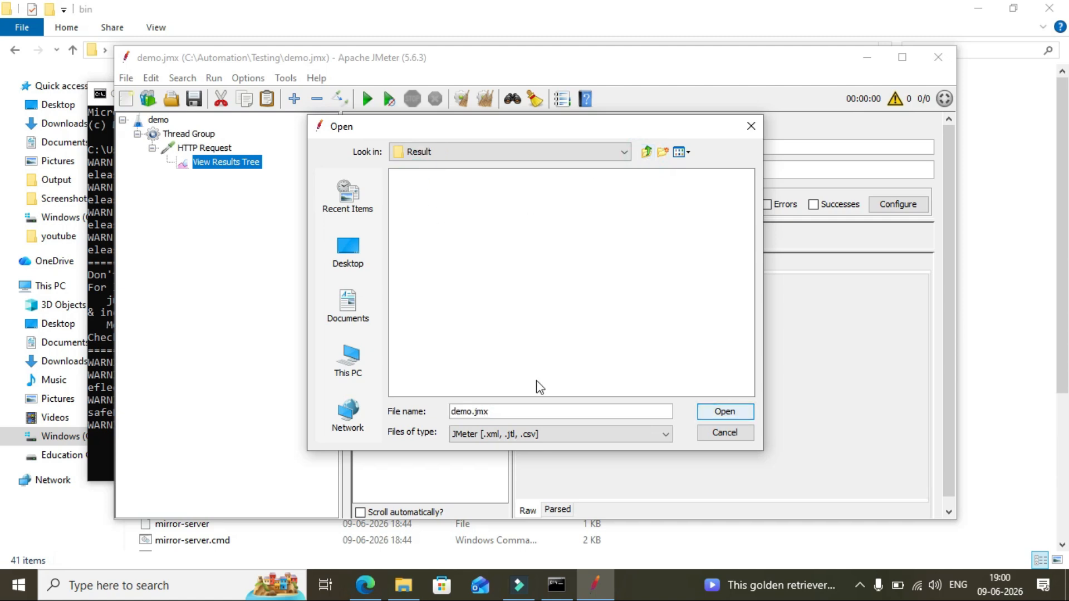
click(511, 414)
key(BackSpace)
key(BackSpace)
key(BackSpace)
text(jtl)
click(720, 410)
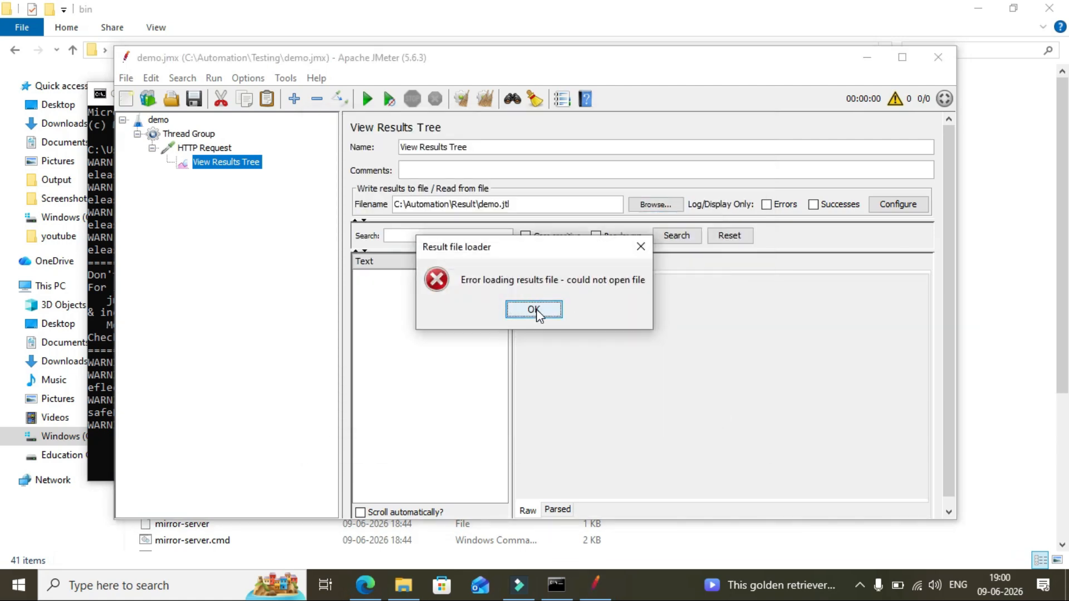
click(536, 309)
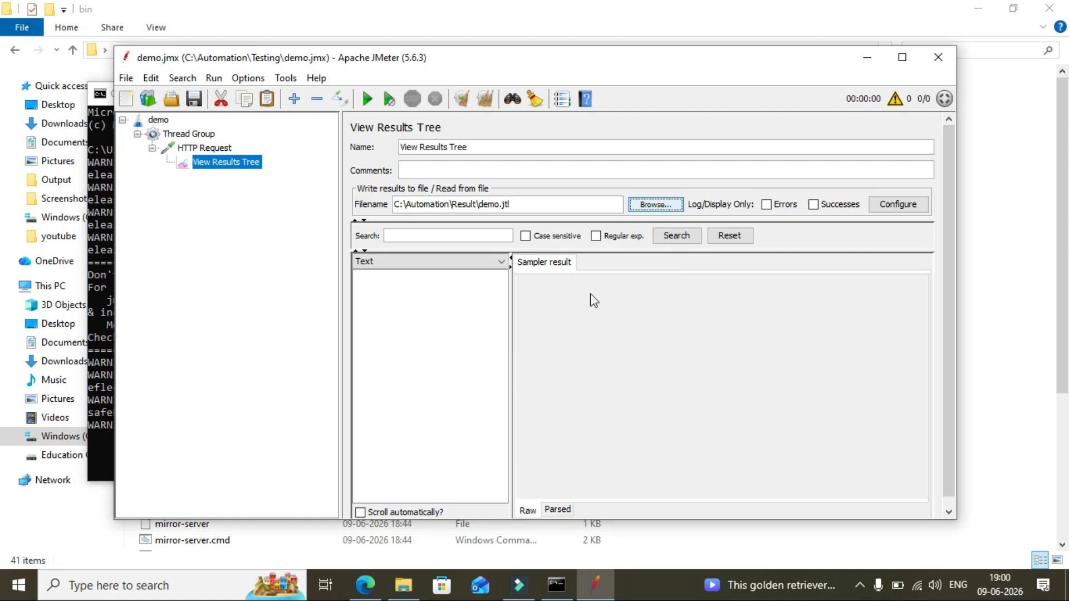
Step: Limit the listener's logging to successes and leave Save As XML off in the sample result save configuration
click(816, 204)
click(878, 207)
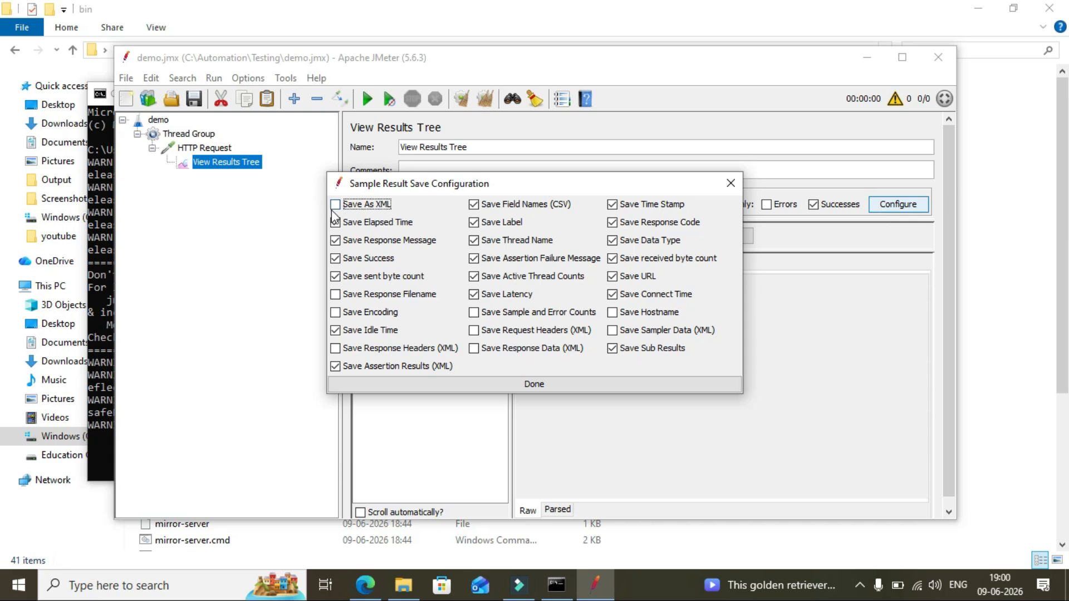
click(335, 204)
click(513, 384)
click(176, 274)
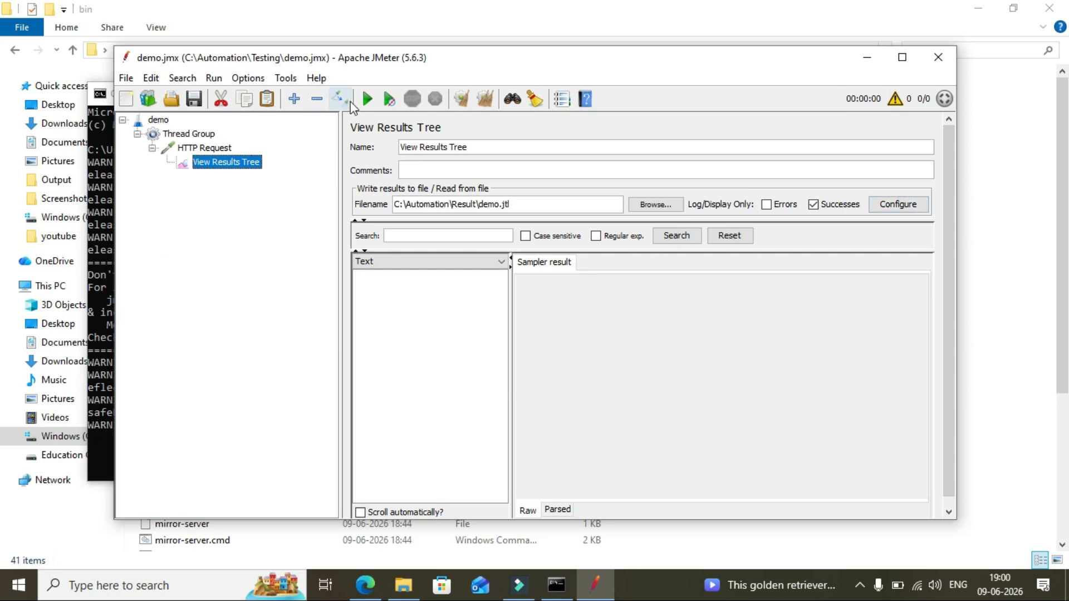
Step: Run the test plan and review the first HTTP Request's sampler result, request and response data
click(367, 98)
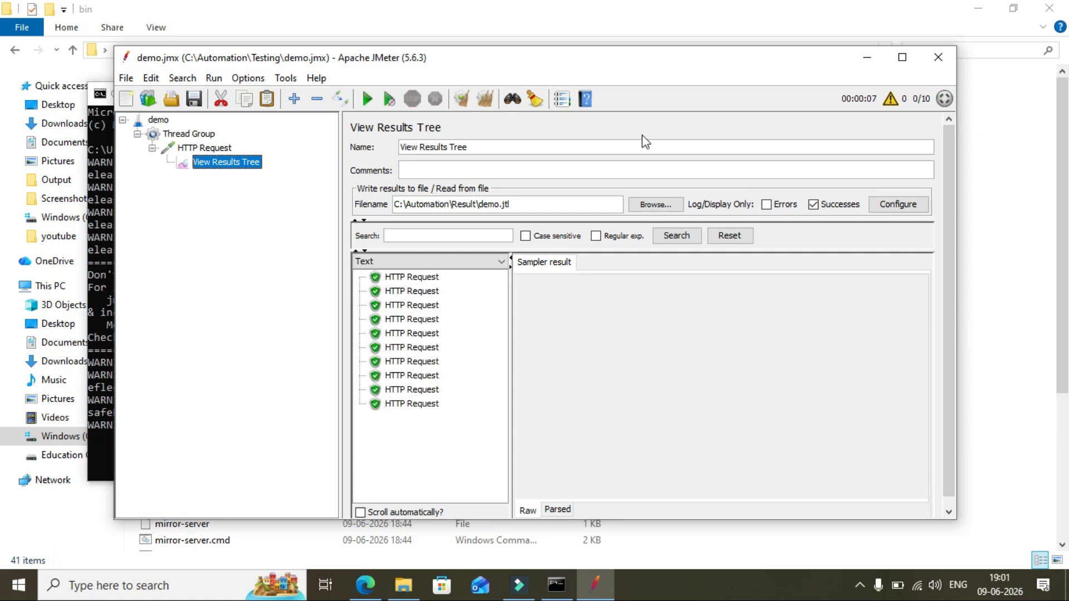
click(403, 280)
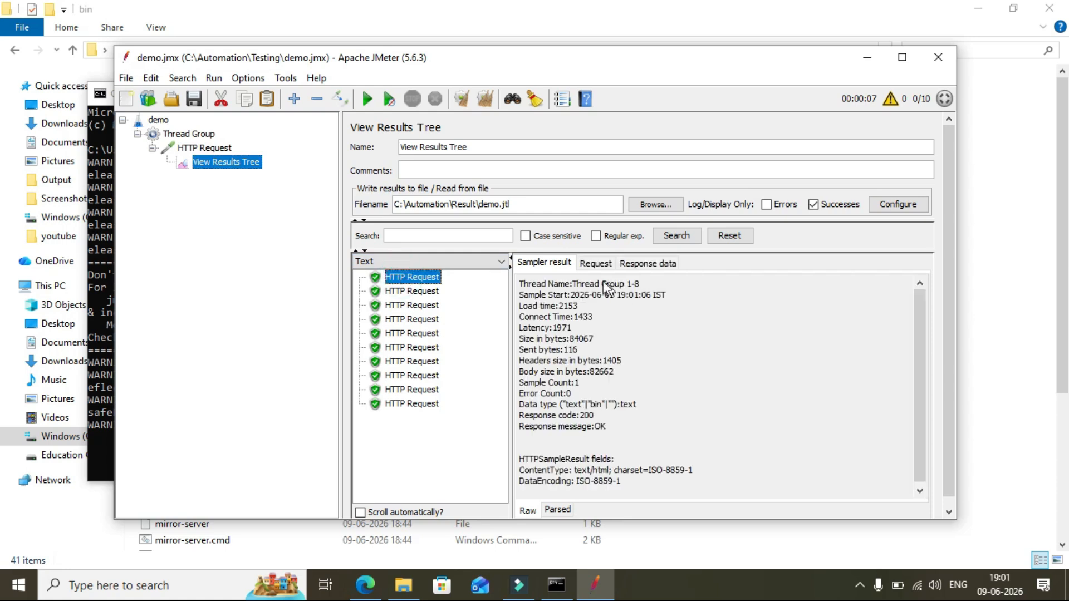
click(592, 264)
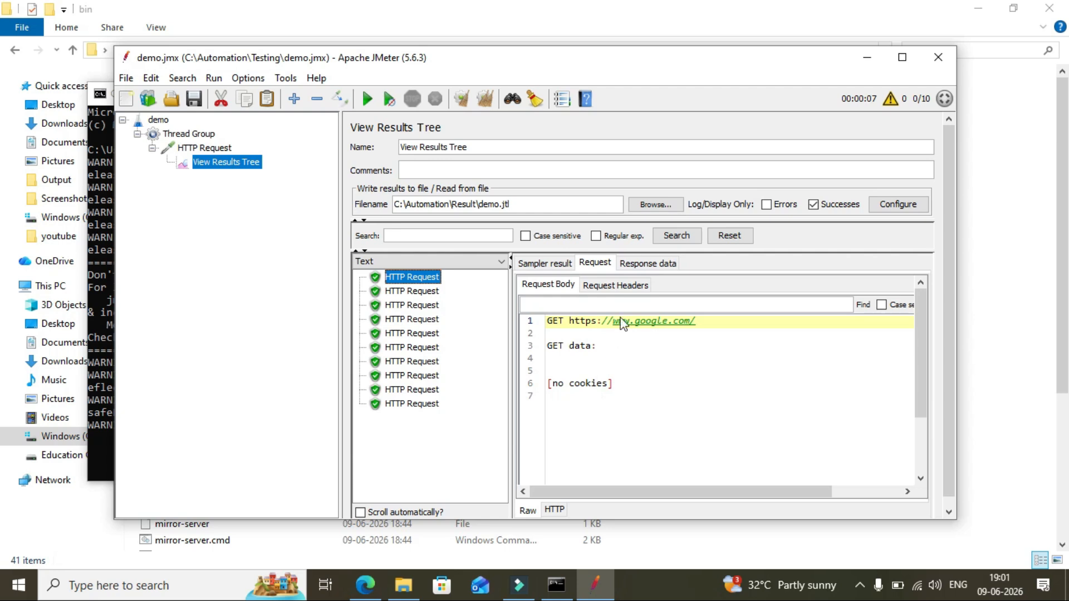
click(648, 265)
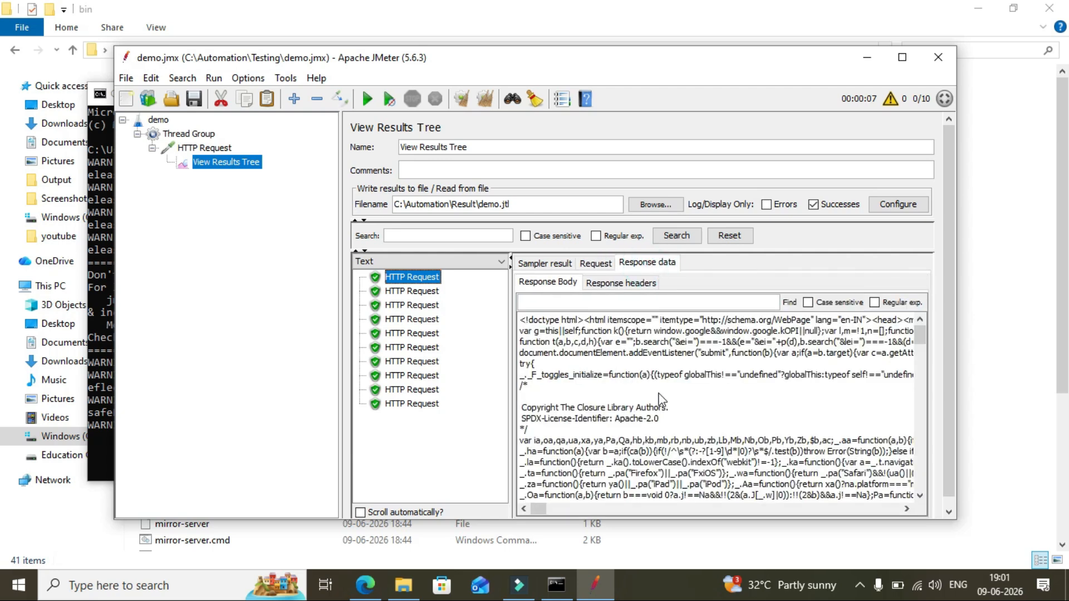
click(597, 265)
click(555, 268)
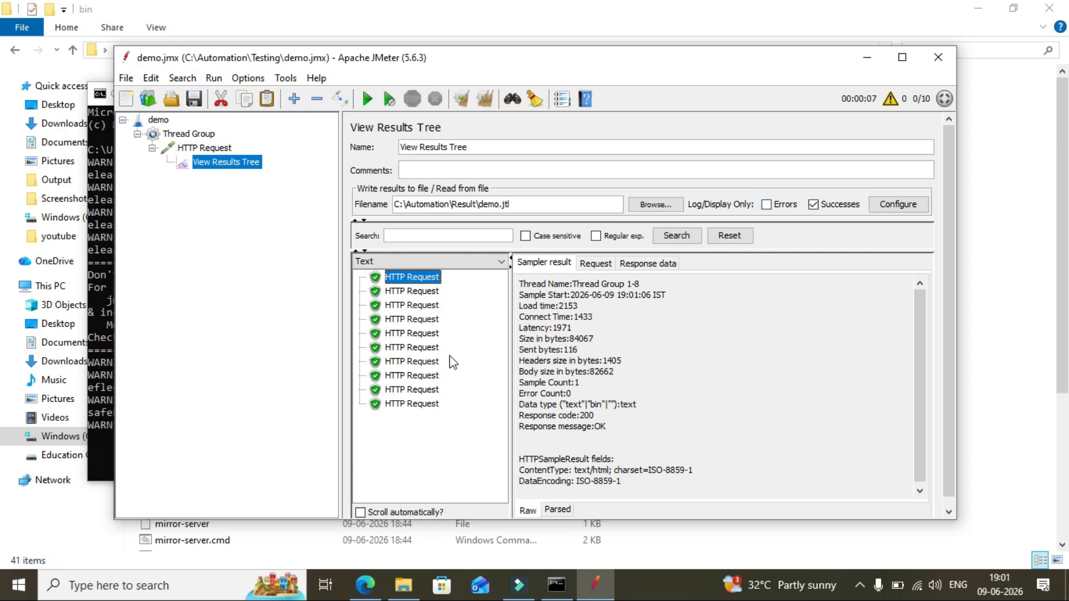
Step: Switch to File Explorer and open demo.jtl from C:\Automation\Result to view the saved results
click(985, 407)
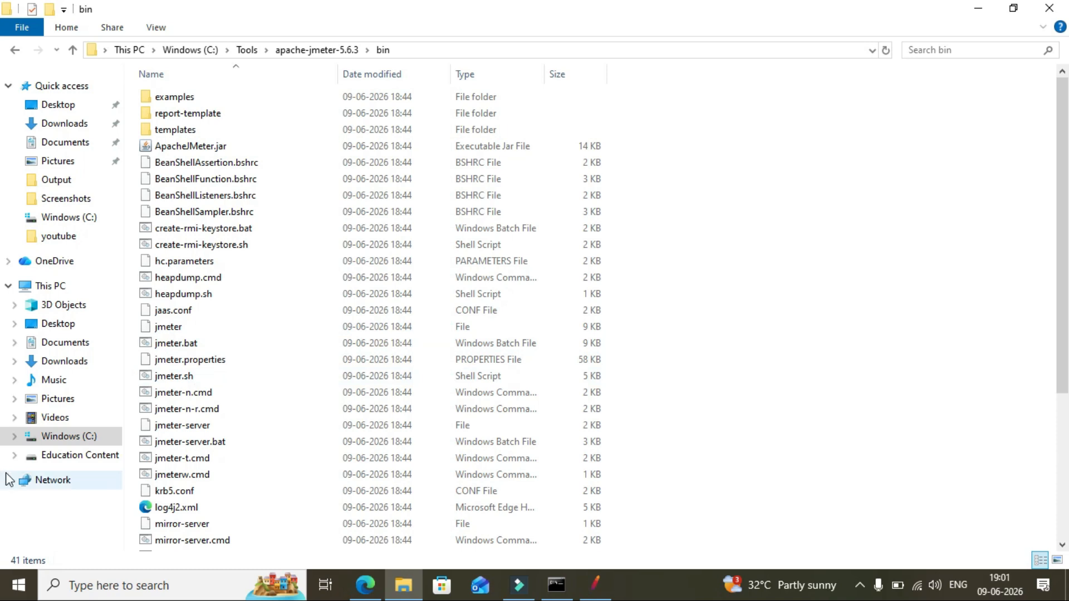
click(55, 440)
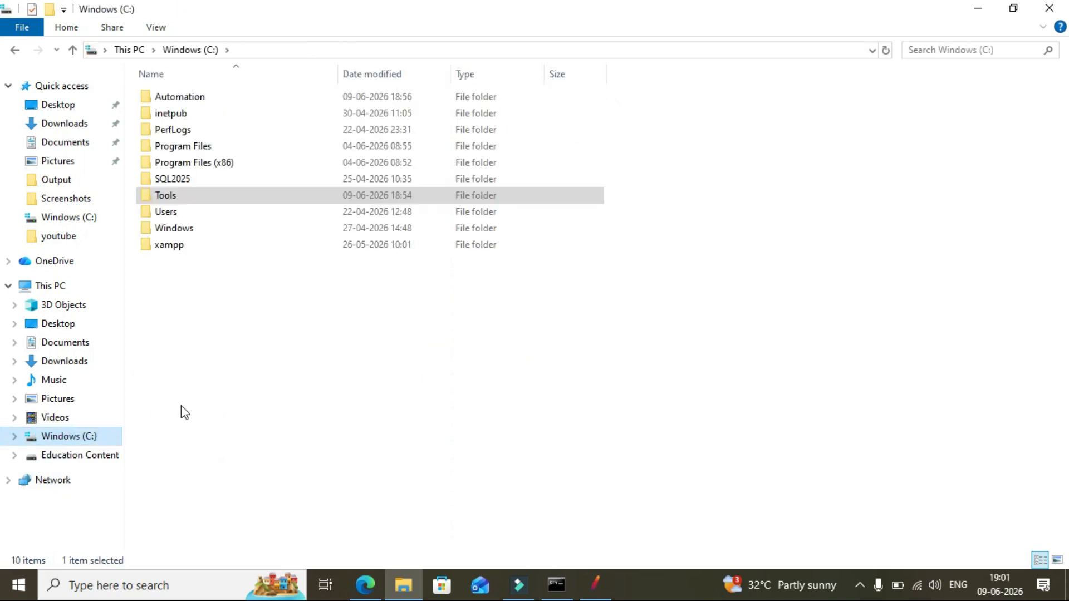
click(205, 364)
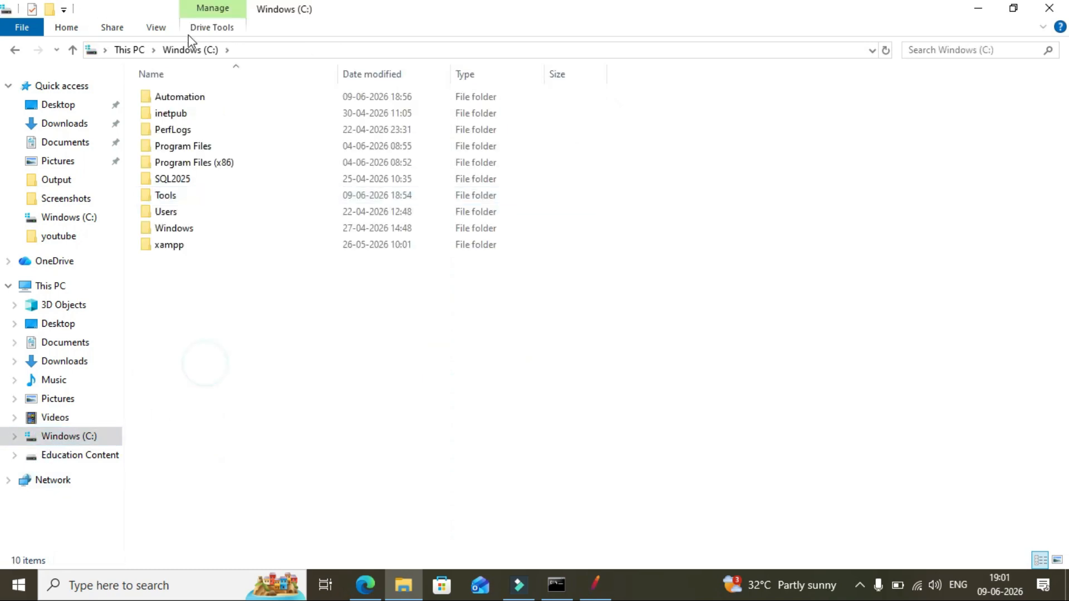
double_click(177, 99)
double_click(180, 99)
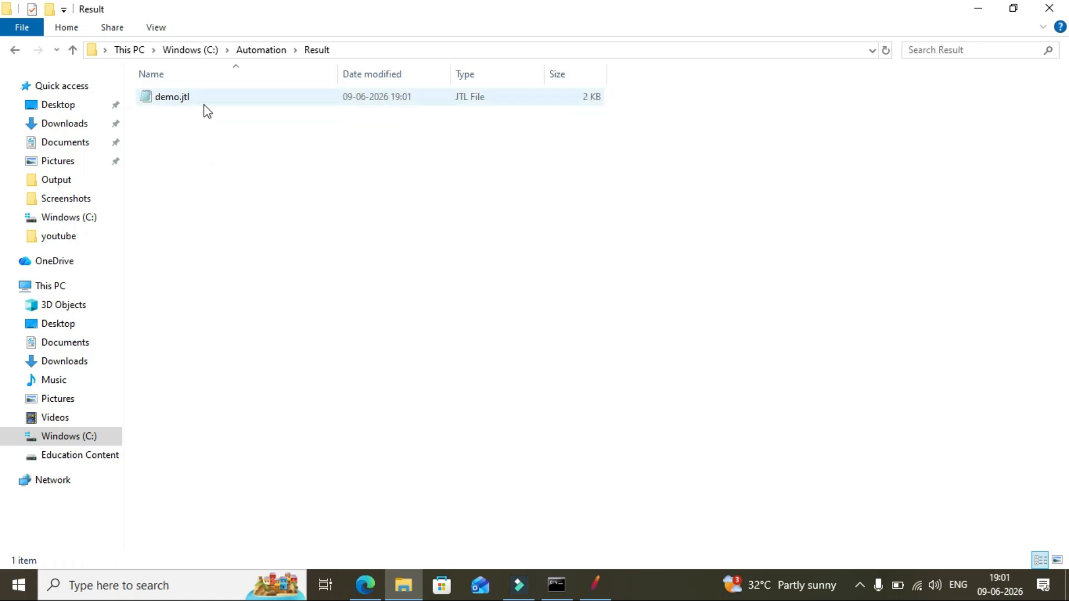
double_click(196, 105)
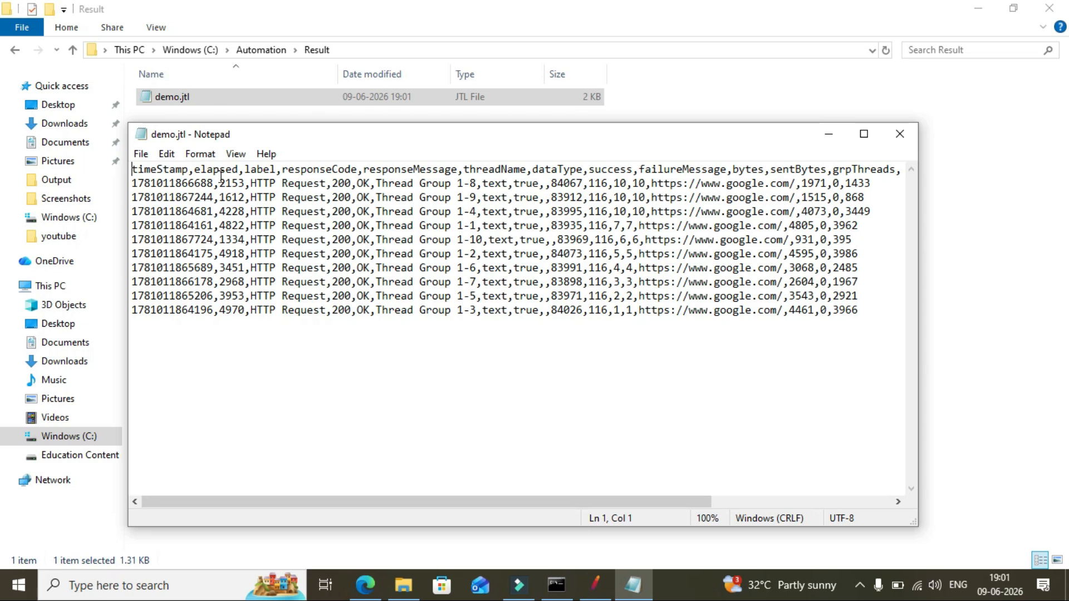
Step: Examine the column header row of demo.jtl across its full width and close the file
triple_click(309, 169)
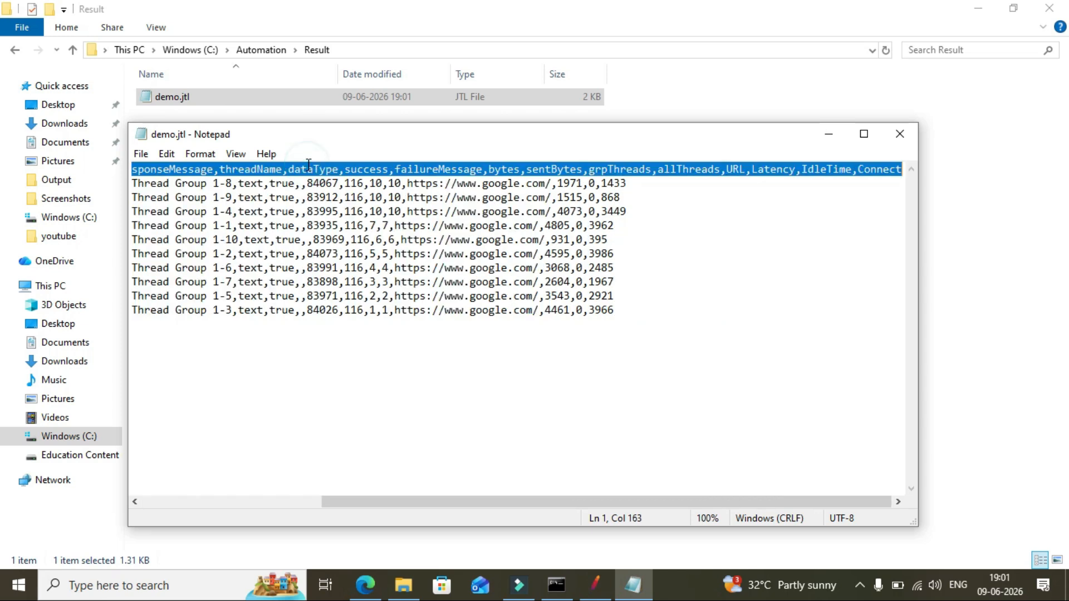
click(286, 502)
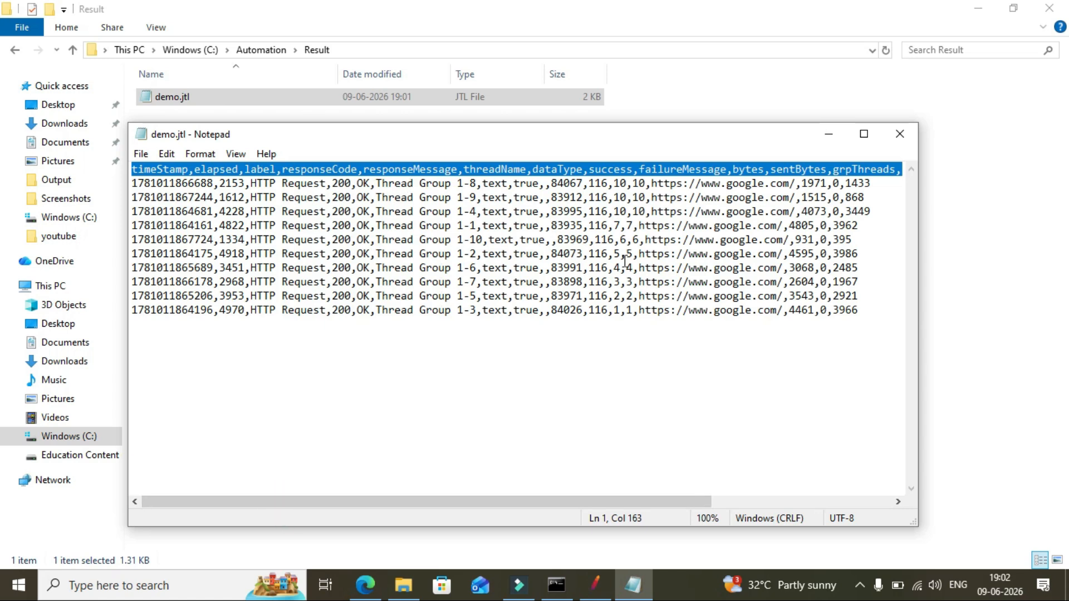
click(900, 134)
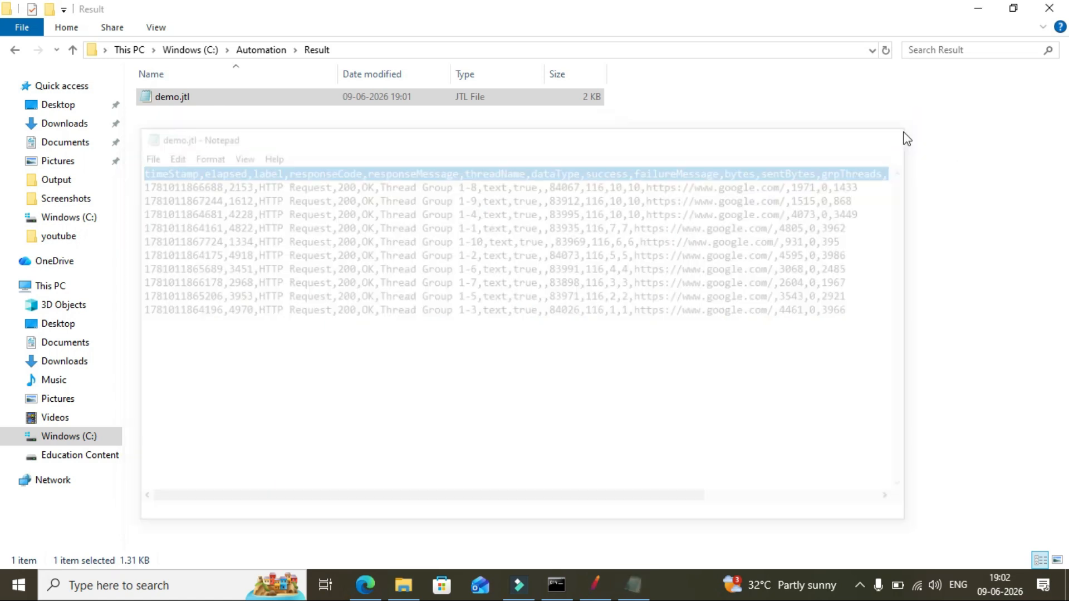
Step: Switch back to JMeter and add a Summary Report listener to the HTTP Request
click(595, 585)
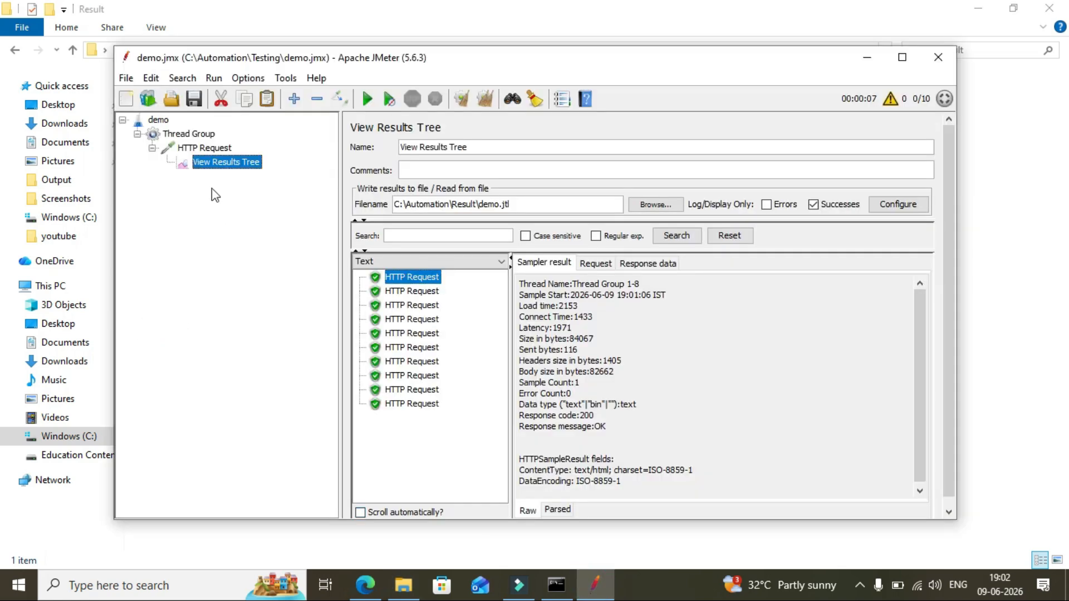
right_click(187, 149)
mouse_move(207, 166)
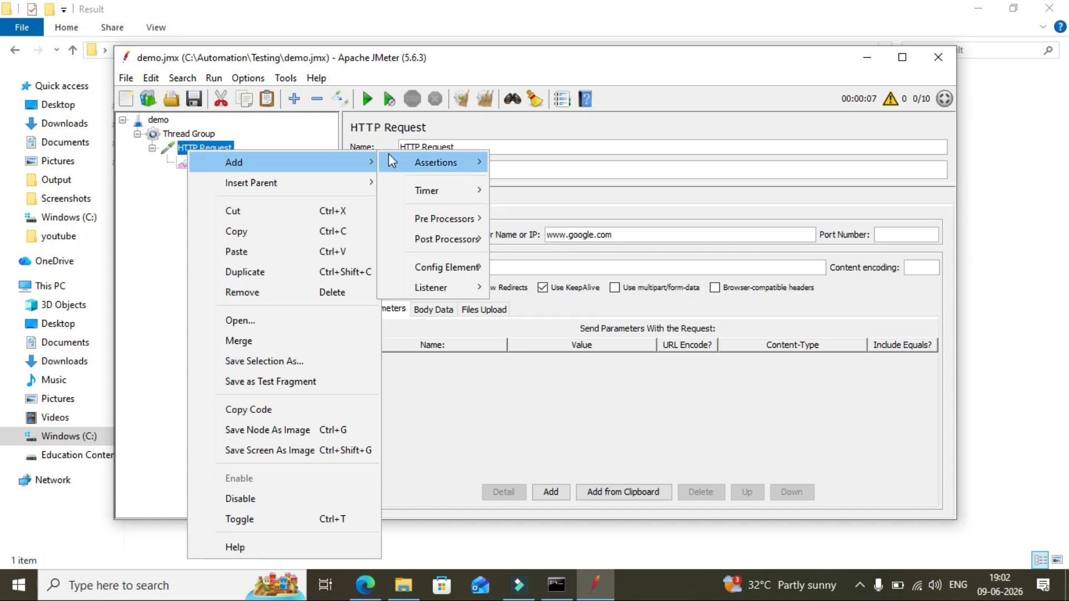
mouse_move(420, 280)
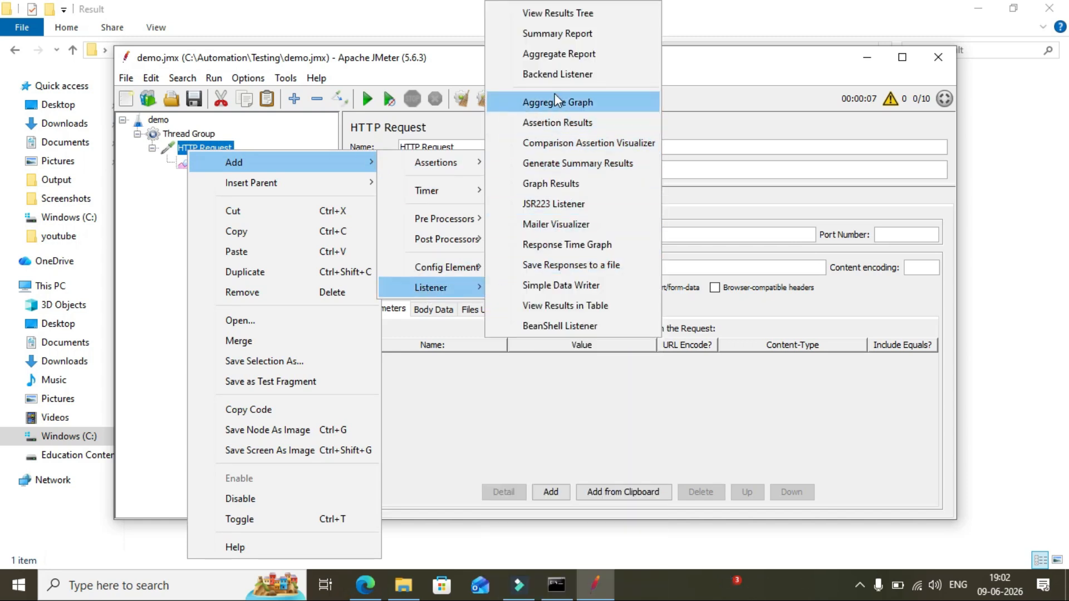
click(551, 36)
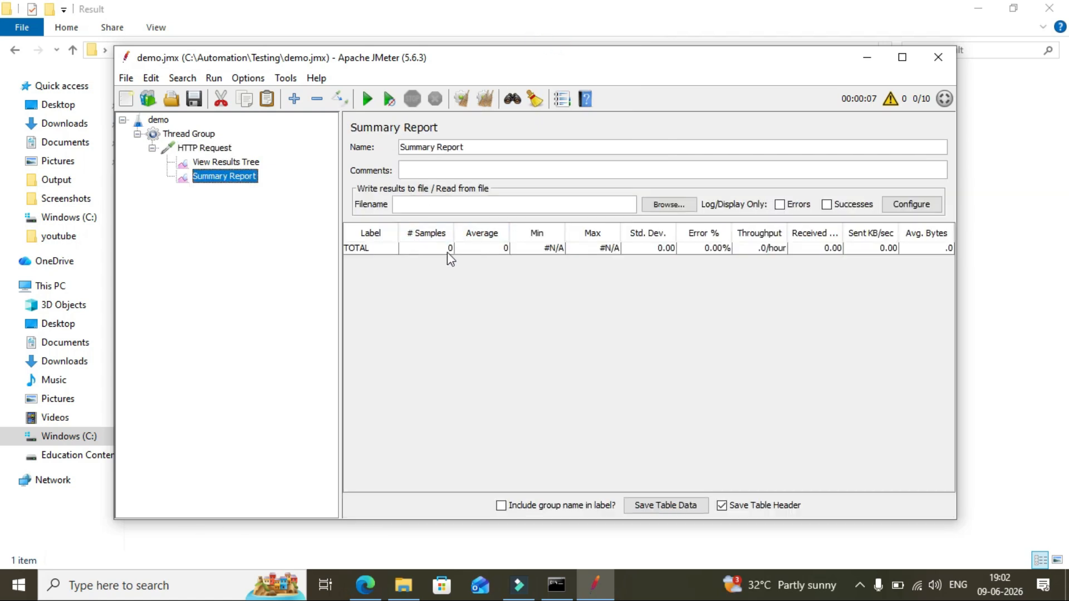
Step: Set the Summary Report's results file to demosummary.jtl in C:\Automation\Result
click(657, 212)
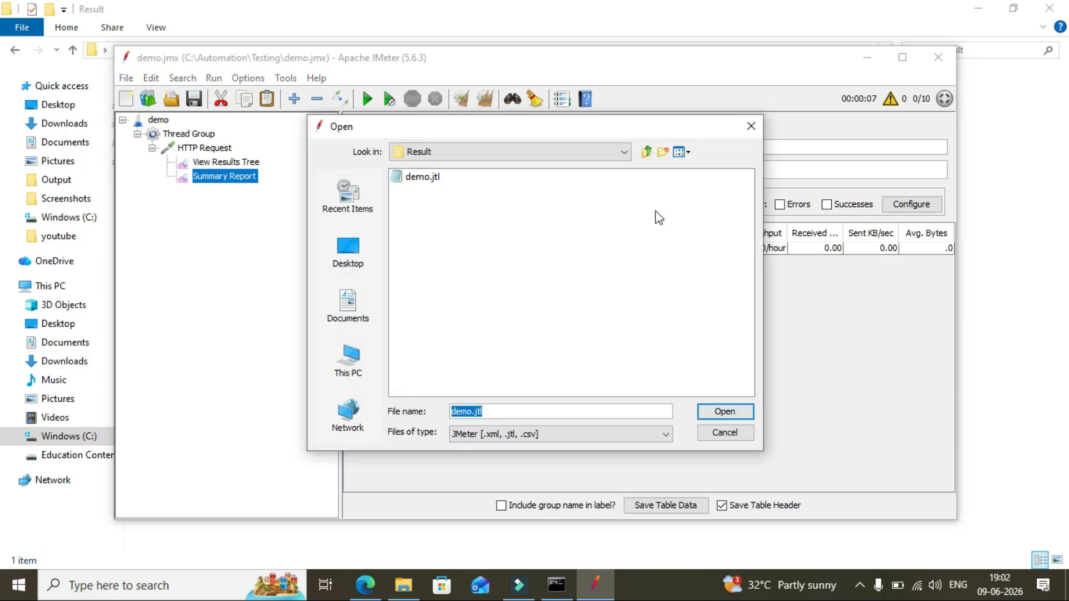
double_click(467, 411)
click(468, 411)
key(BackSpace)
key(BackSpace)
key(BackSpace)
text(demosummary)
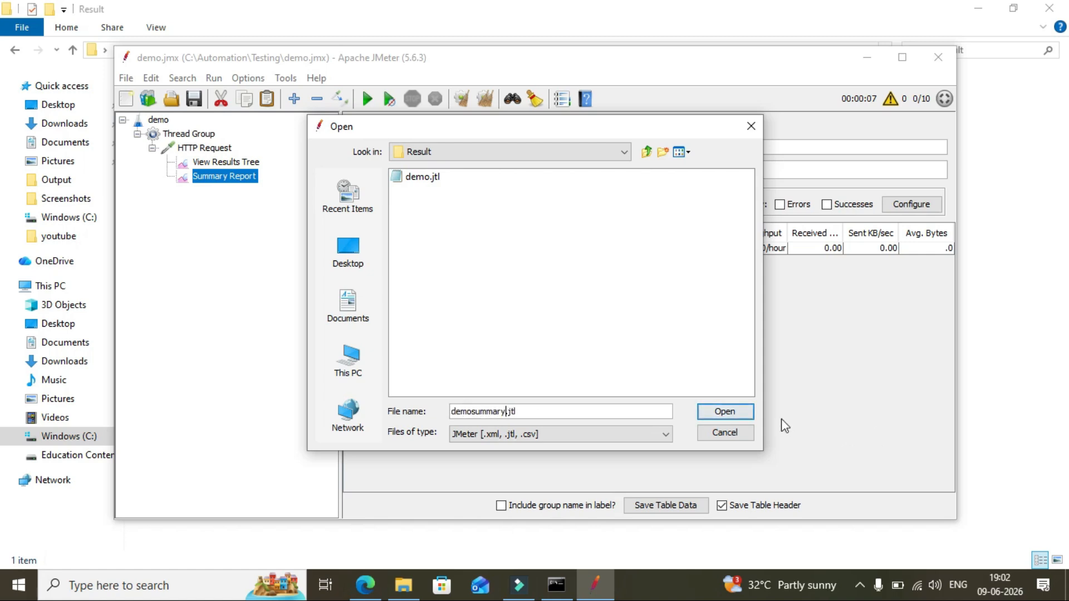
click(748, 413)
click(550, 317)
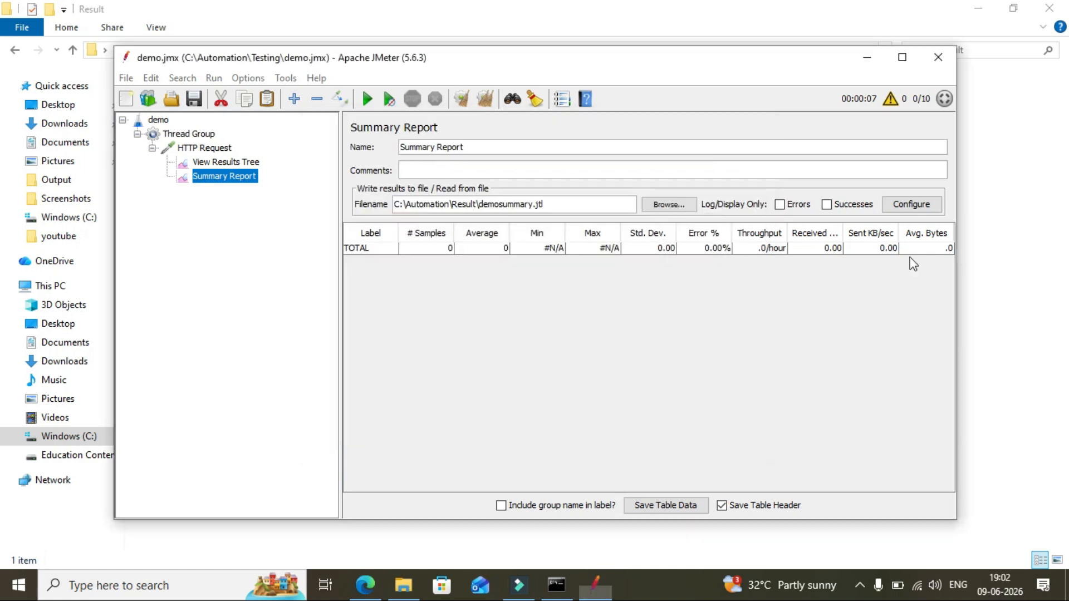
Step: Limit the Summary Report's logging to successes and turn off Save As XML in its sample result save configuration
click(827, 204)
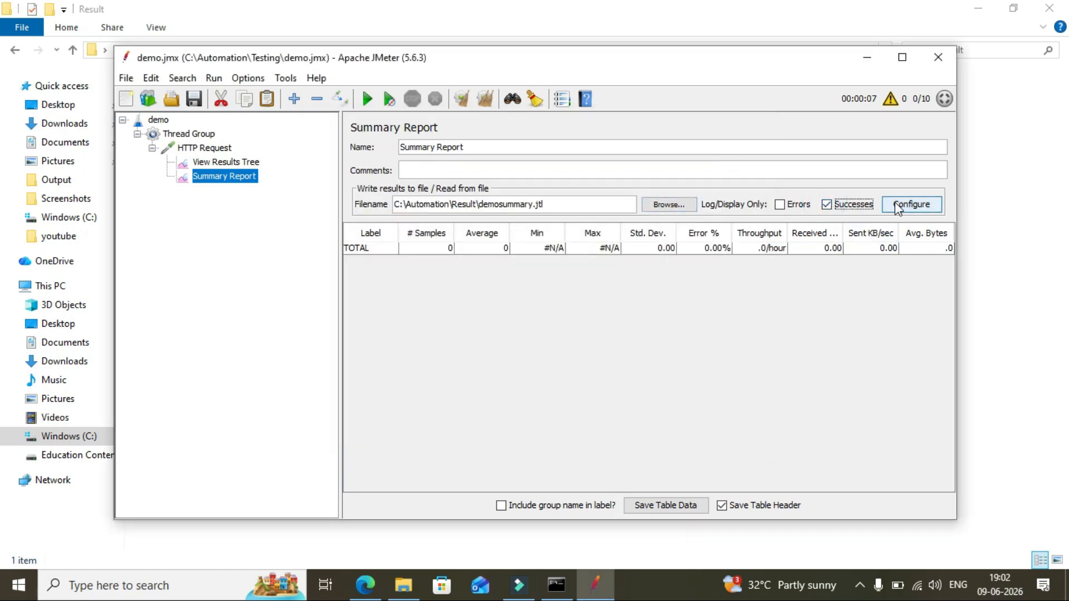
click(912, 204)
click(360, 208)
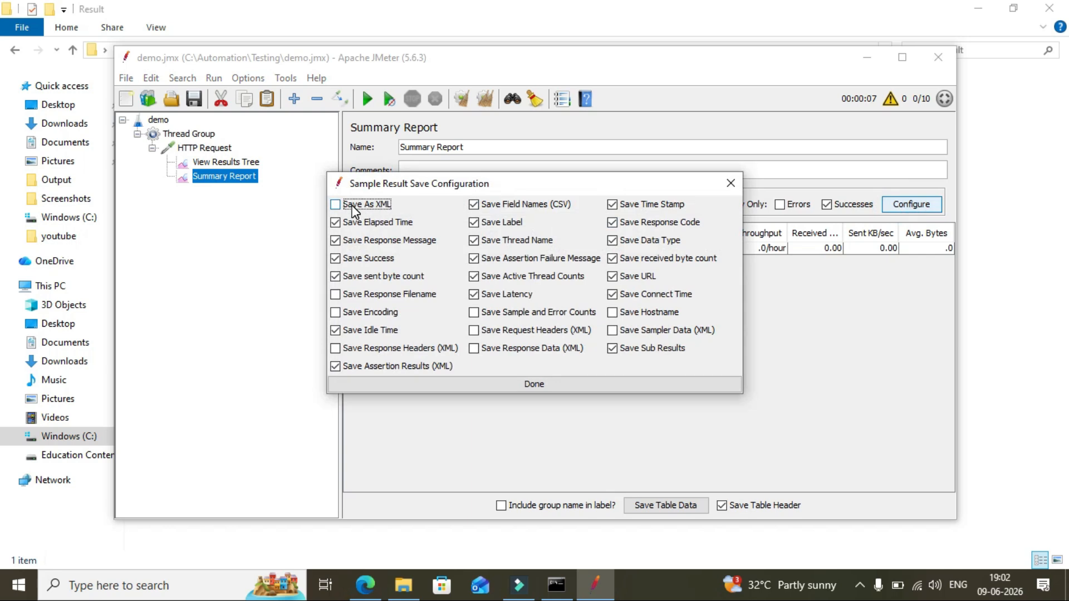
click(522, 383)
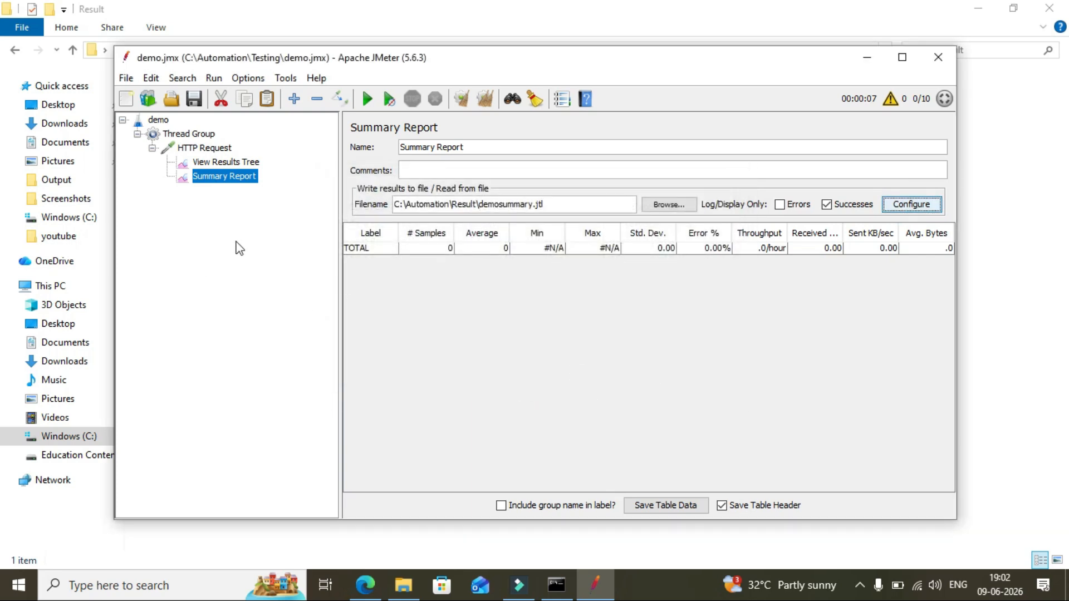
Step: Clear the View Results Tree and run the demo test plan, overwriting the existing demo.jtl
click(214, 163)
click(464, 101)
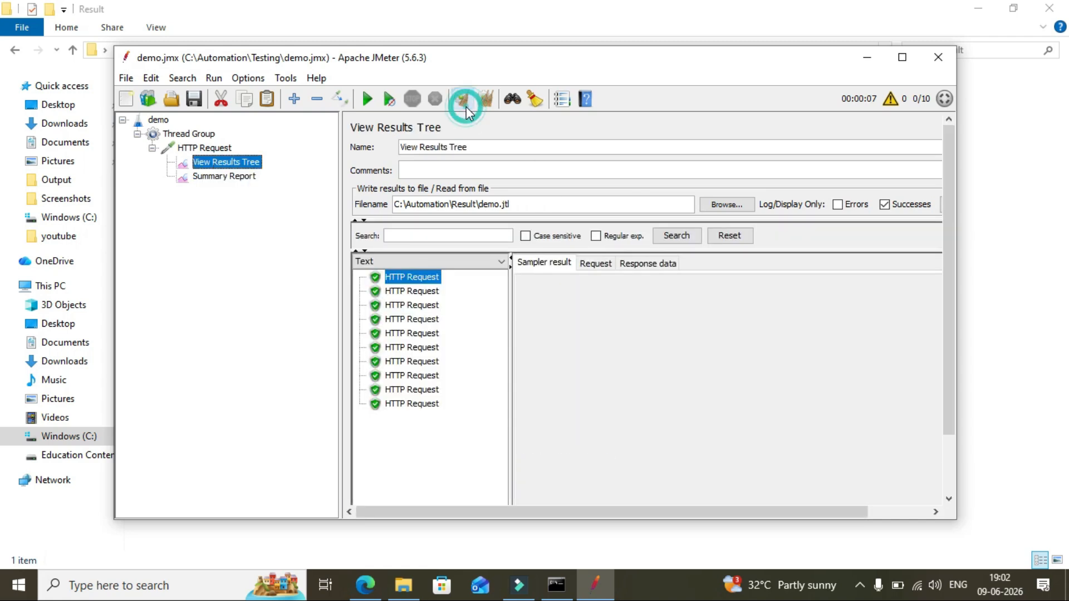
click(159, 121)
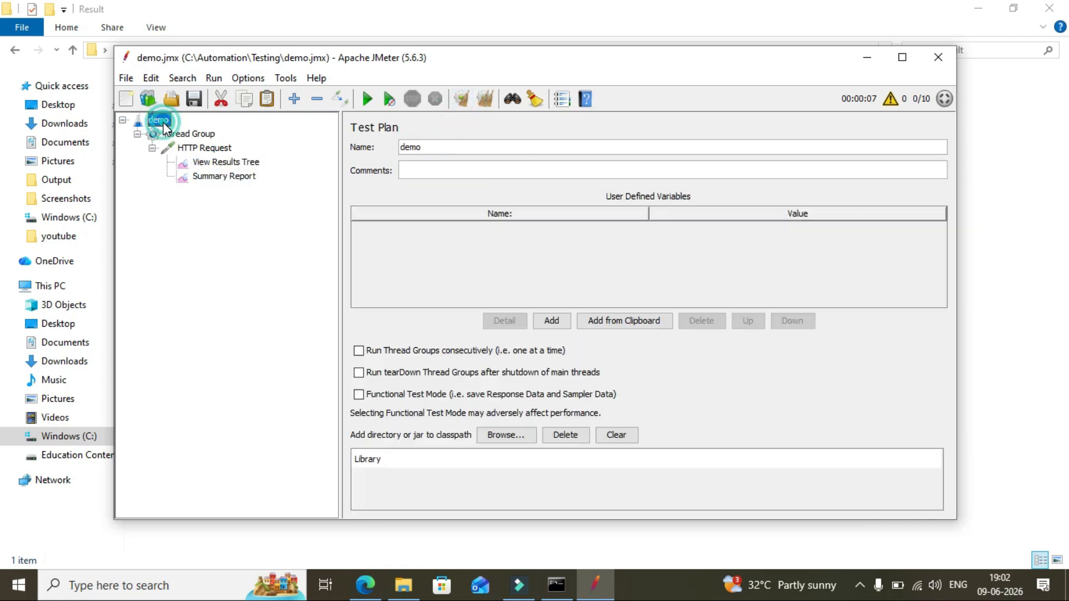
click(368, 108)
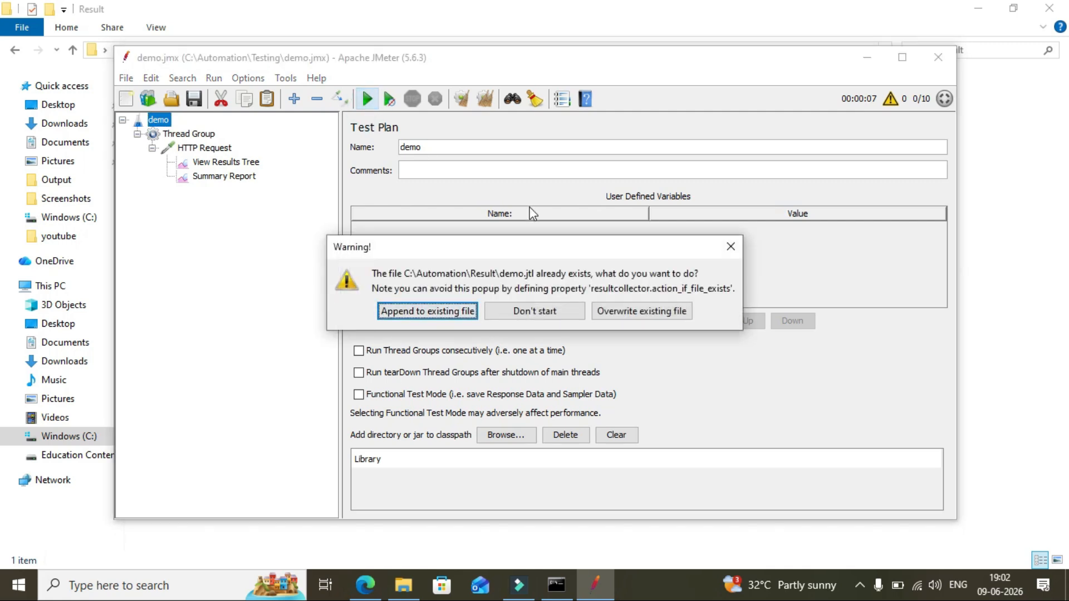
click(634, 312)
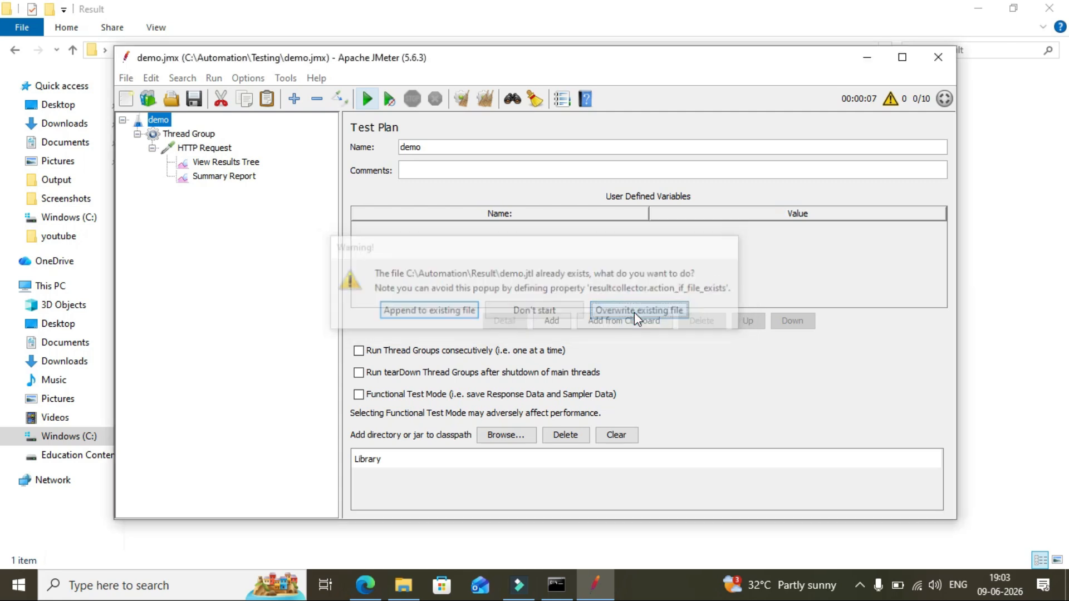
Step: Review the run's results and the configured results file in both the View Results Tree and the Summary Report
click(215, 162)
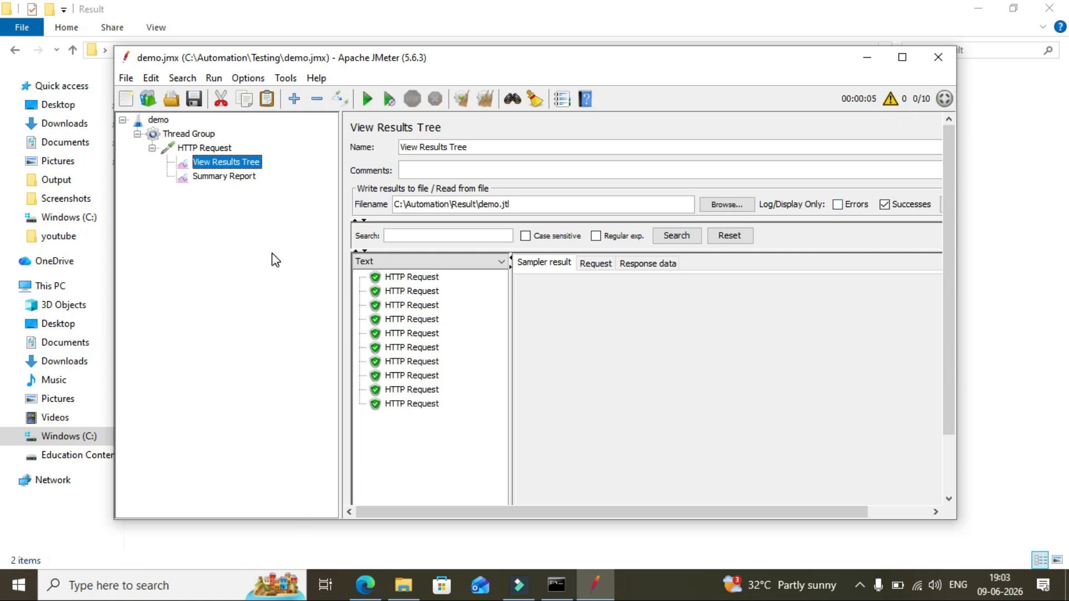
click(235, 177)
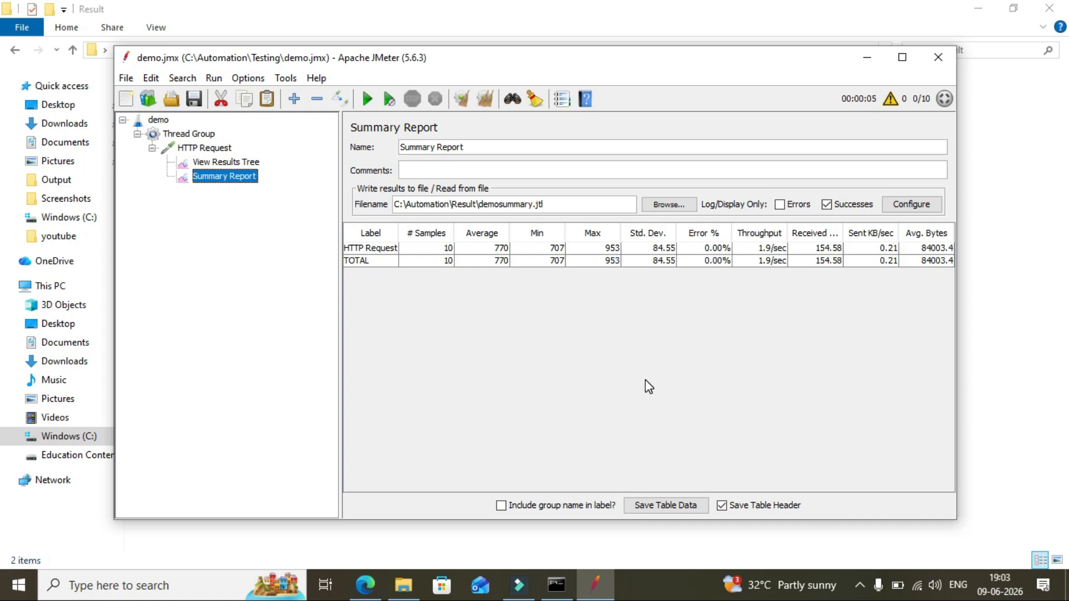
double_click(510, 204)
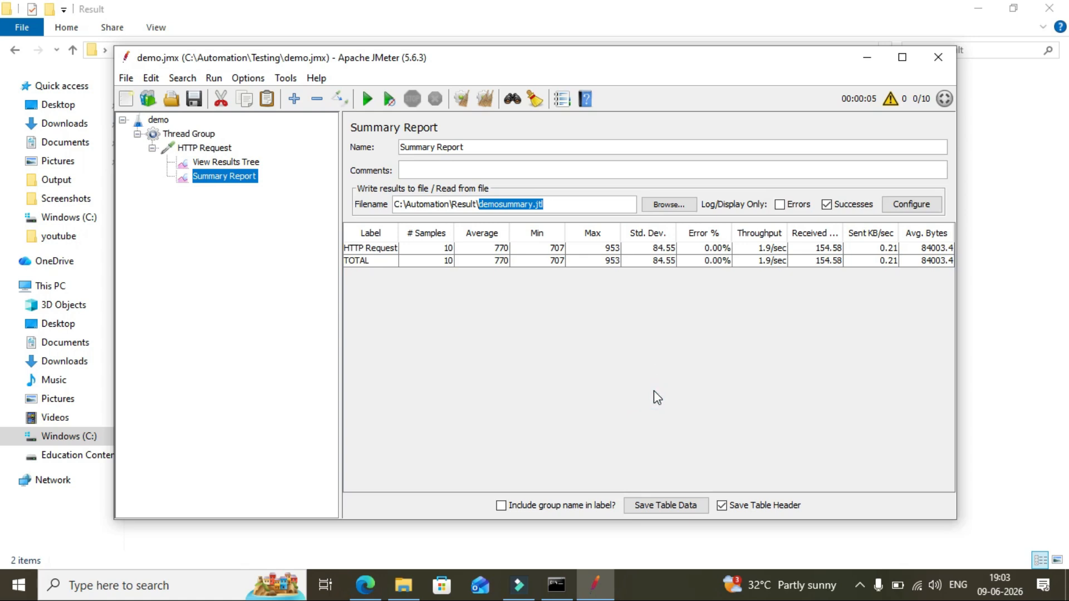
click(235, 161)
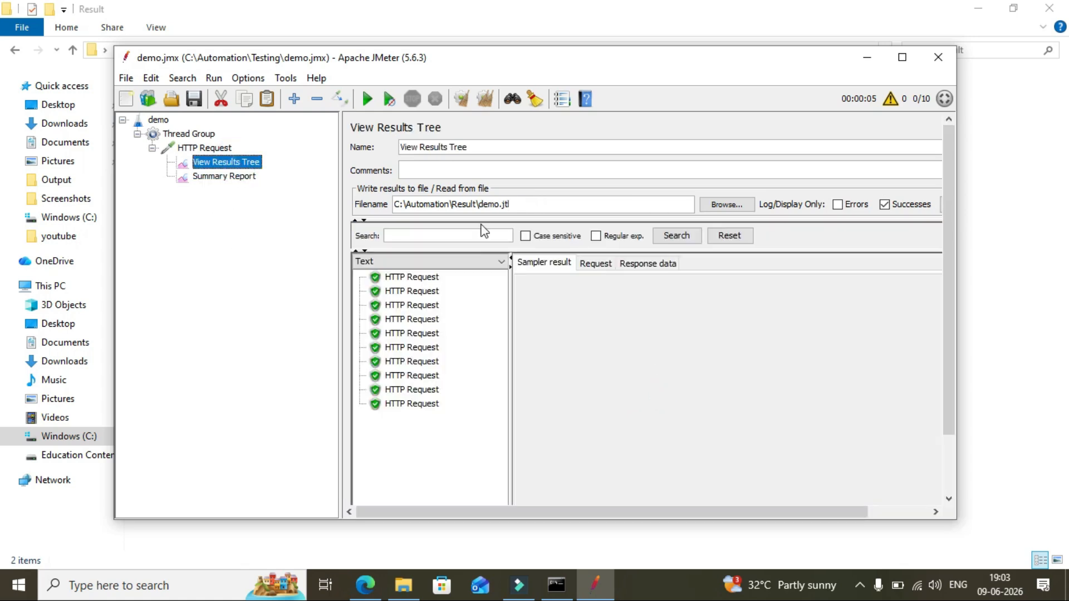
double_click(495, 204)
click(623, 308)
Step: Switch to File Explorer and view the contents of demo.jtl and demosummary.jtl, closing each file after viewing
click(1054, 304)
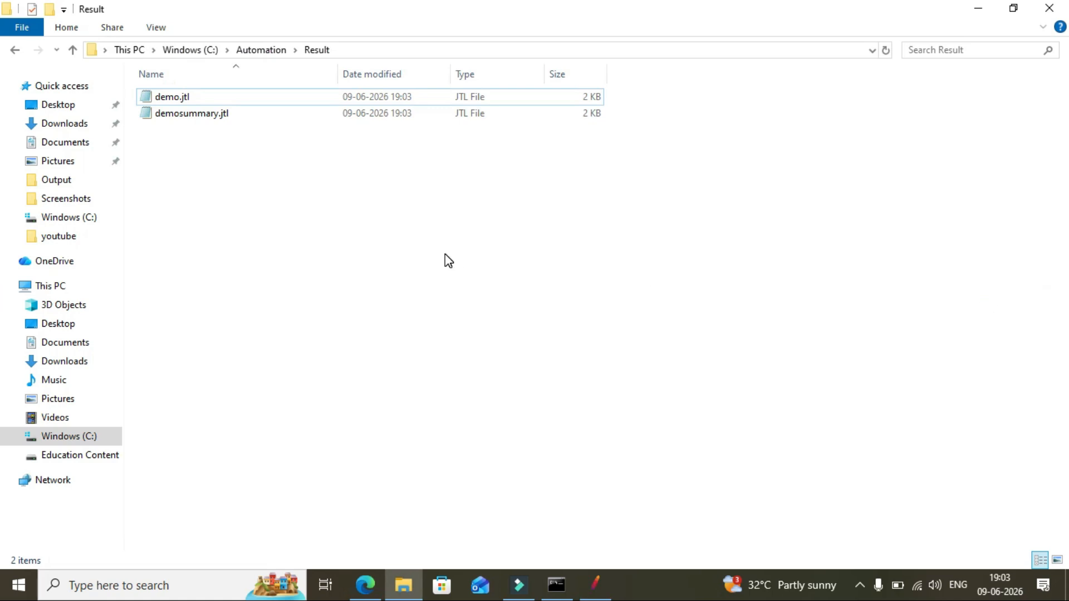
double_click(202, 100)
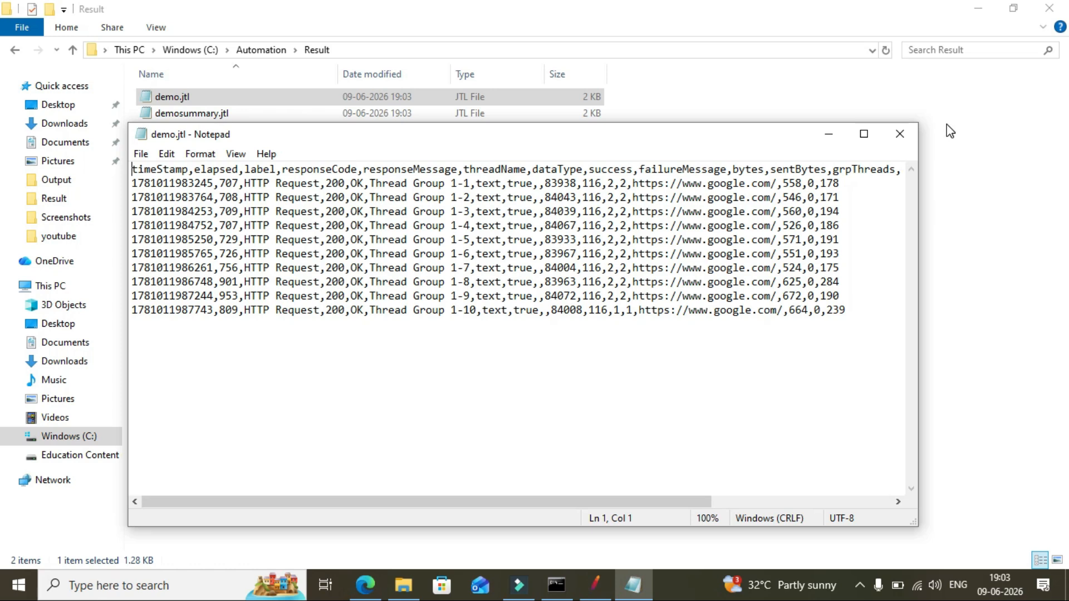
click(900, 134)
drag(466, 162, 425, 156)
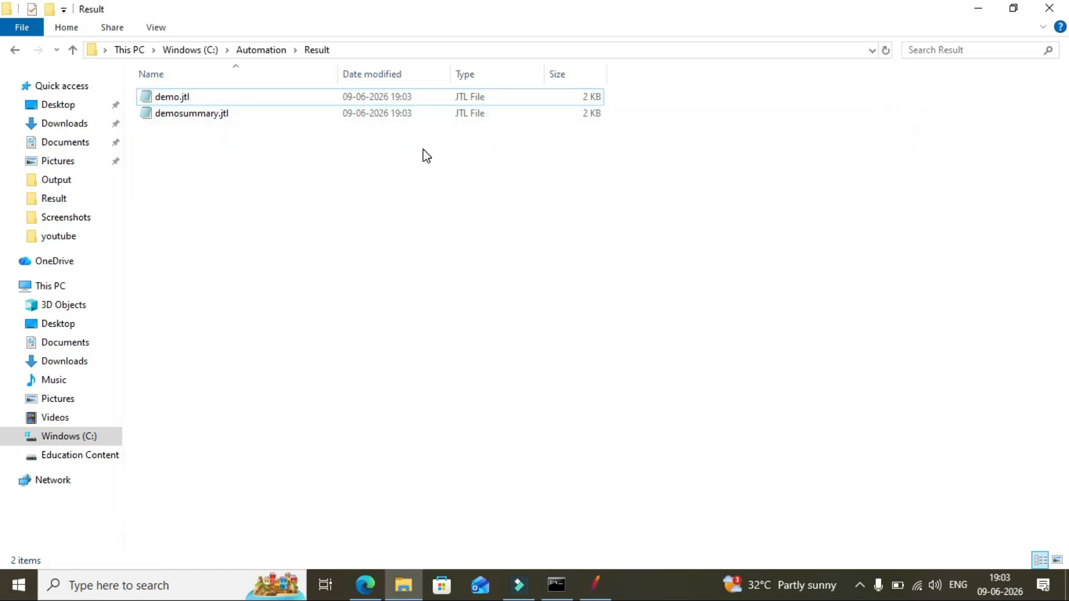
double_click(389, 116)
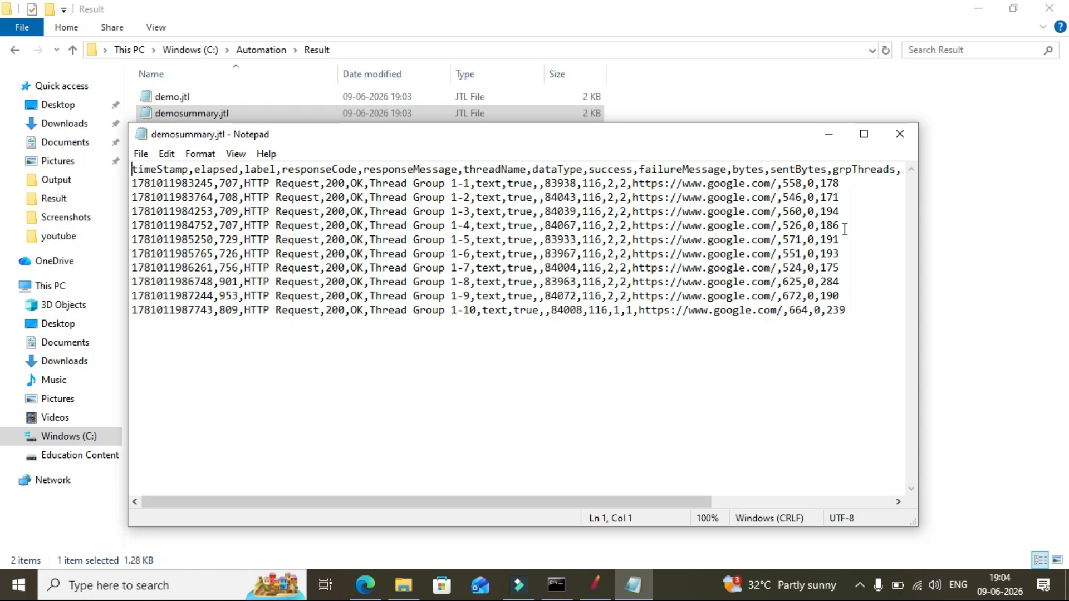
click(907, 138)
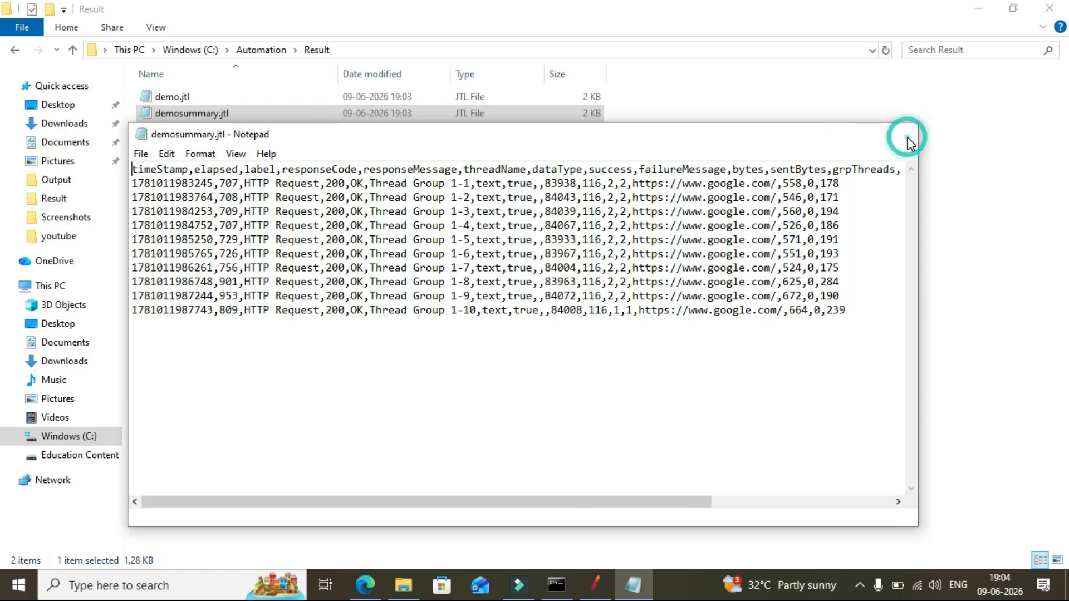
Step: Switch back to JMeter and turn off the Successes restriction in the Summary Report
click(595, 585)
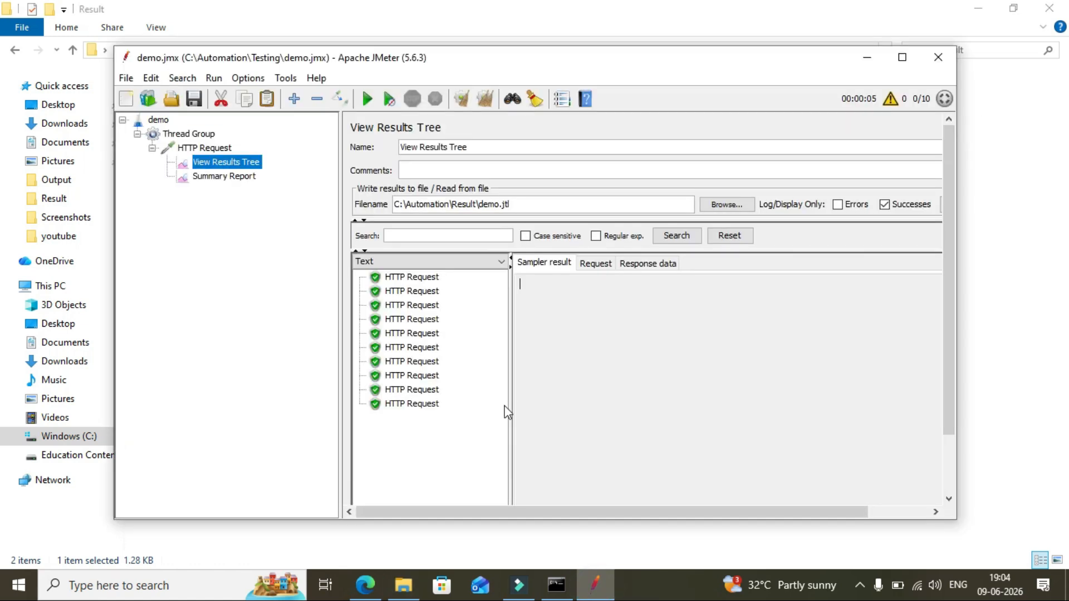
click(224, 177)
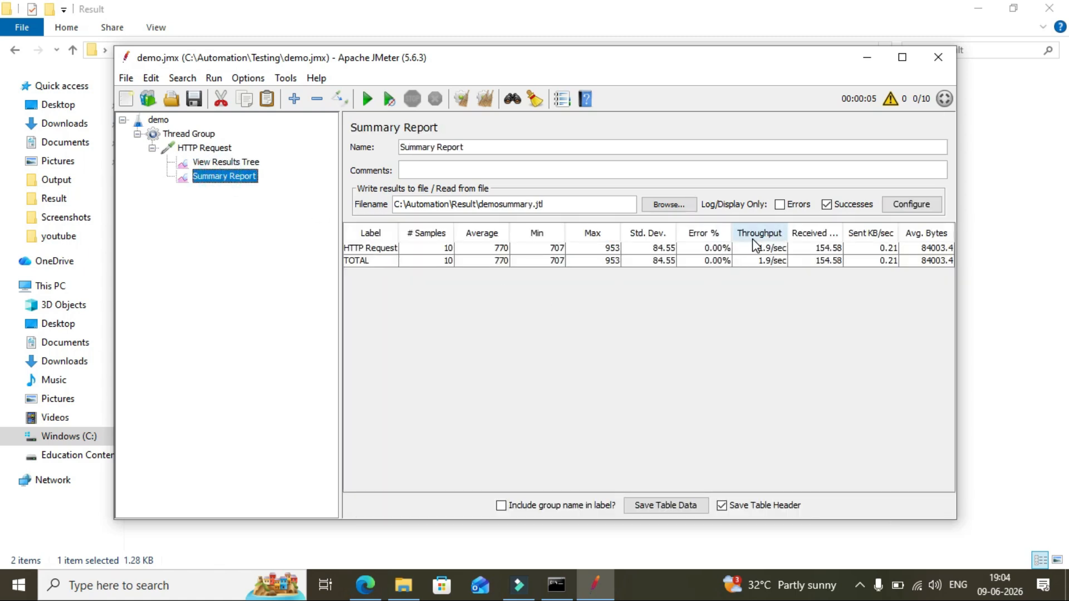
click(830, 206)
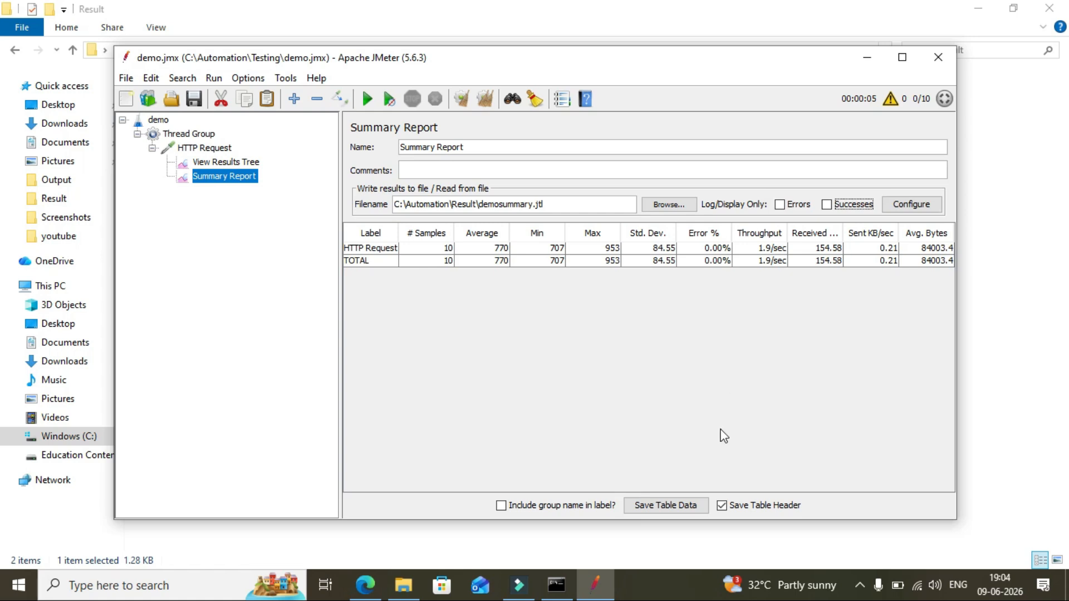
Step: Save the Summary Report's table data as summary.csv in the Result folder and open that file from File Explorer
click(677, 505)
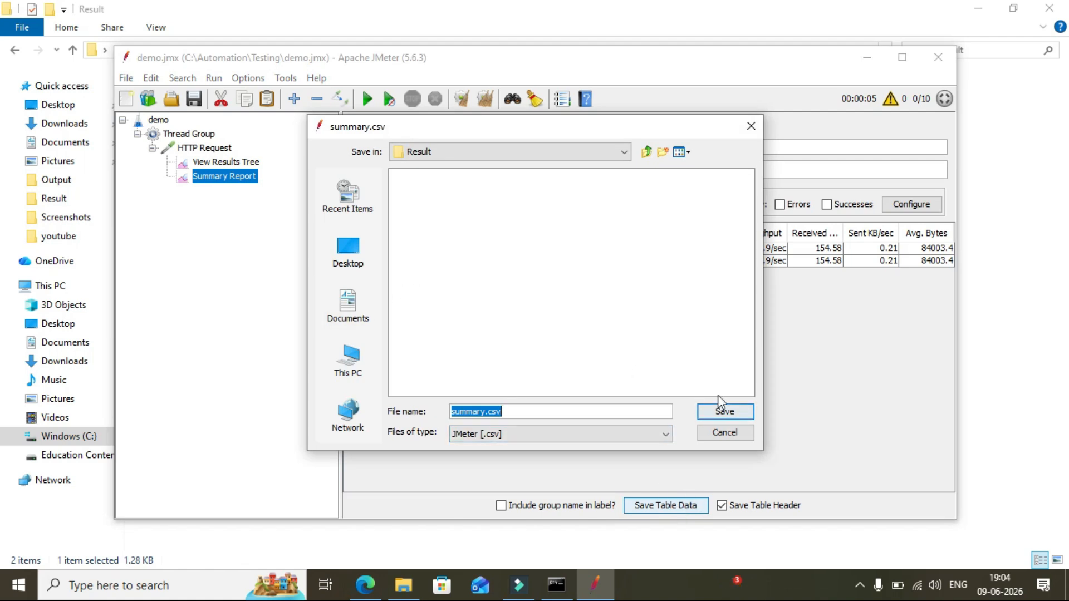
click(726, 412)
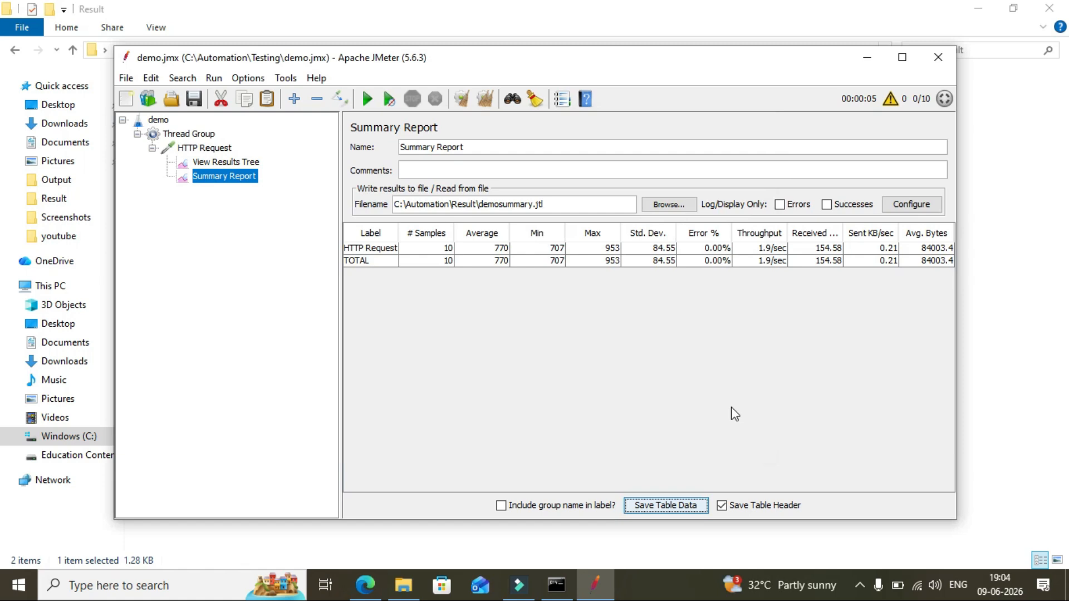
click(981, 382)
double_click(368, 132)
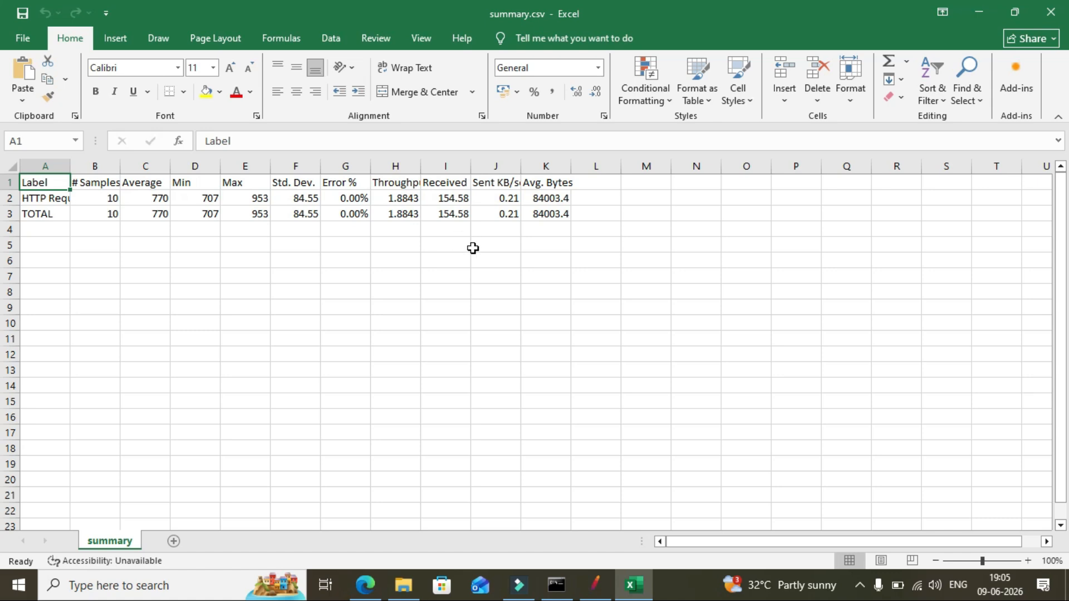
Step: Switch back to JMeter and clear the Summary Report's results file name
click(607, 586)
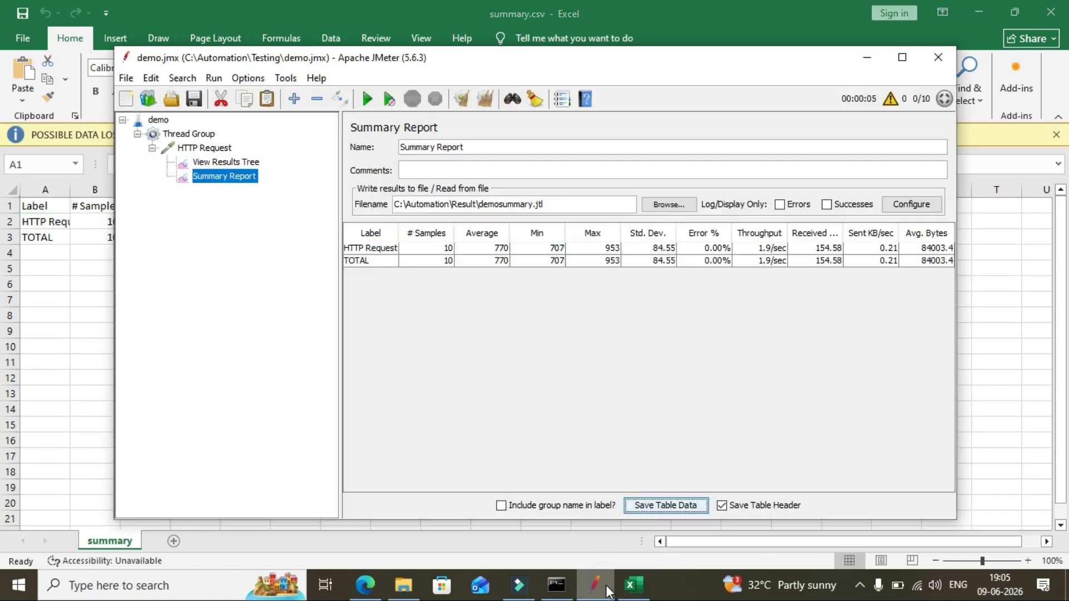
triple_click(556, 203)
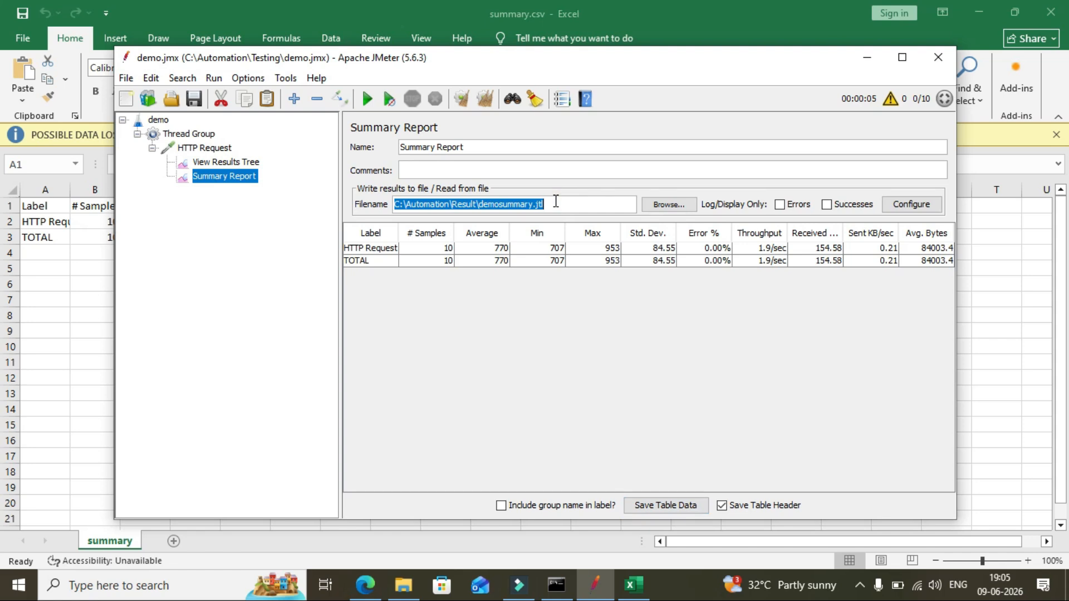
key(Delete)
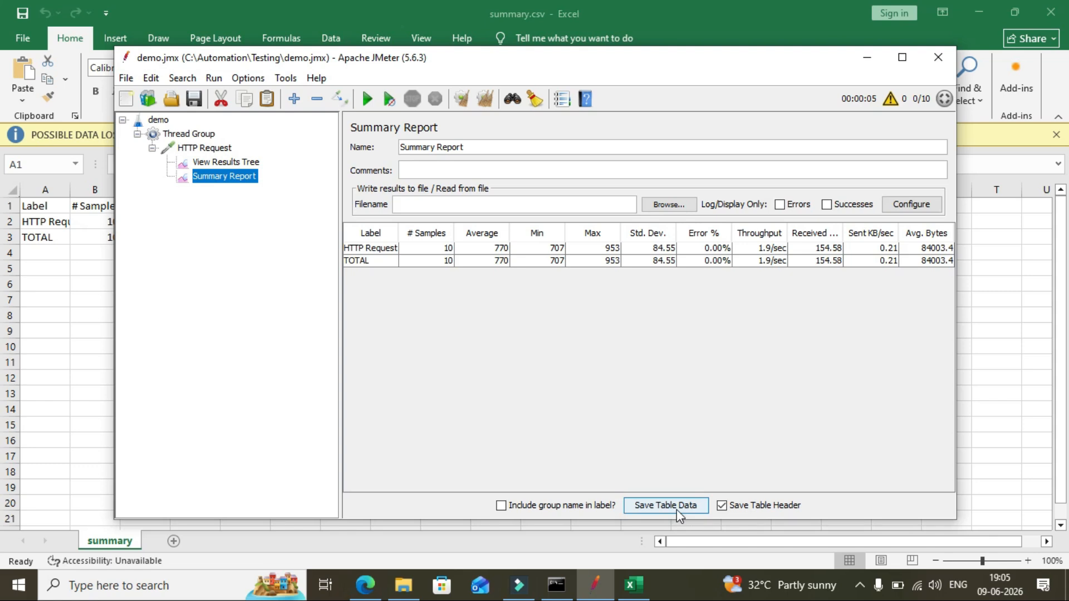
Step: Switch to Excel to review the exported summary.csv, and close the workbook
click(1015, 365)
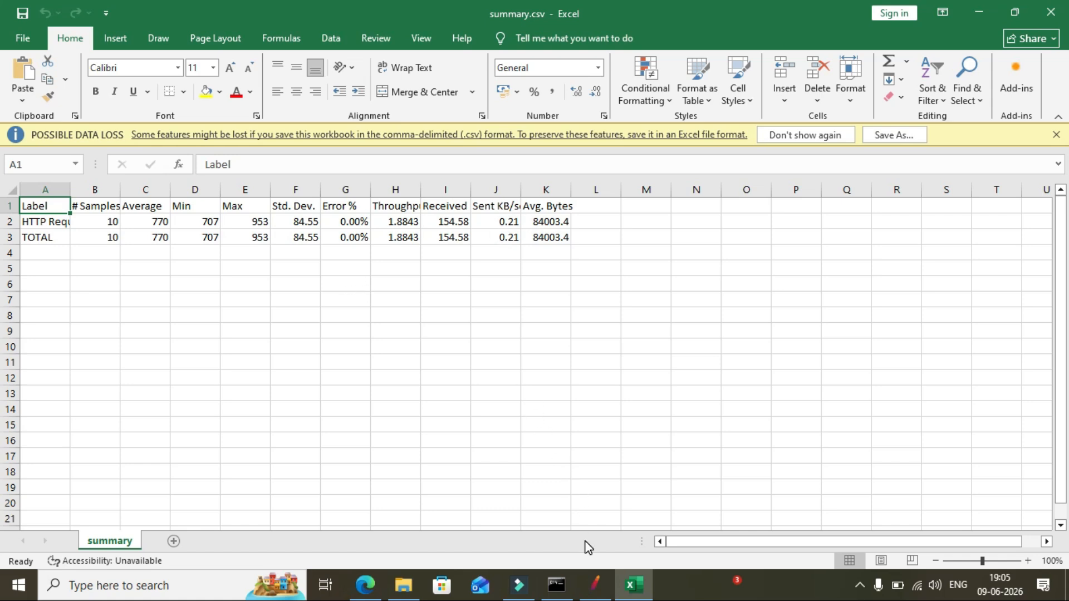
click(598, 588)
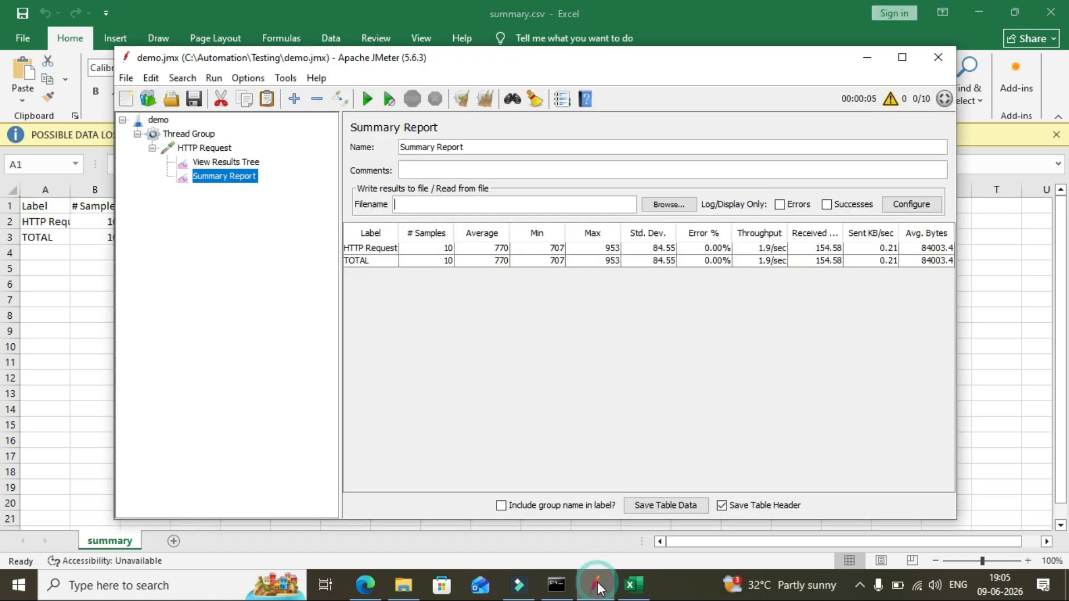
click(989, 378)
click(1051, 12)
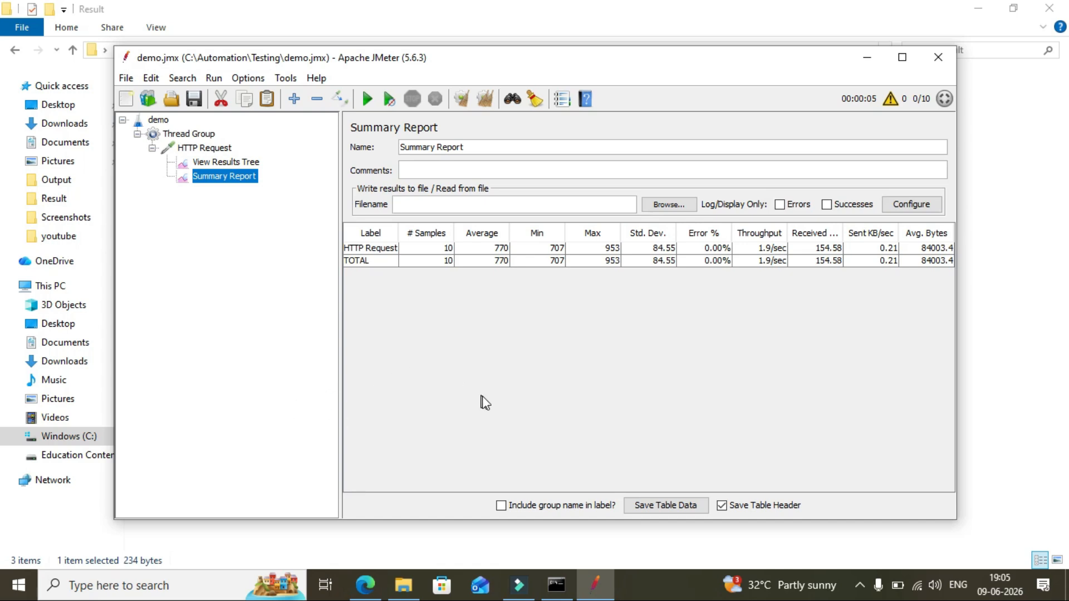
click(859, 587)
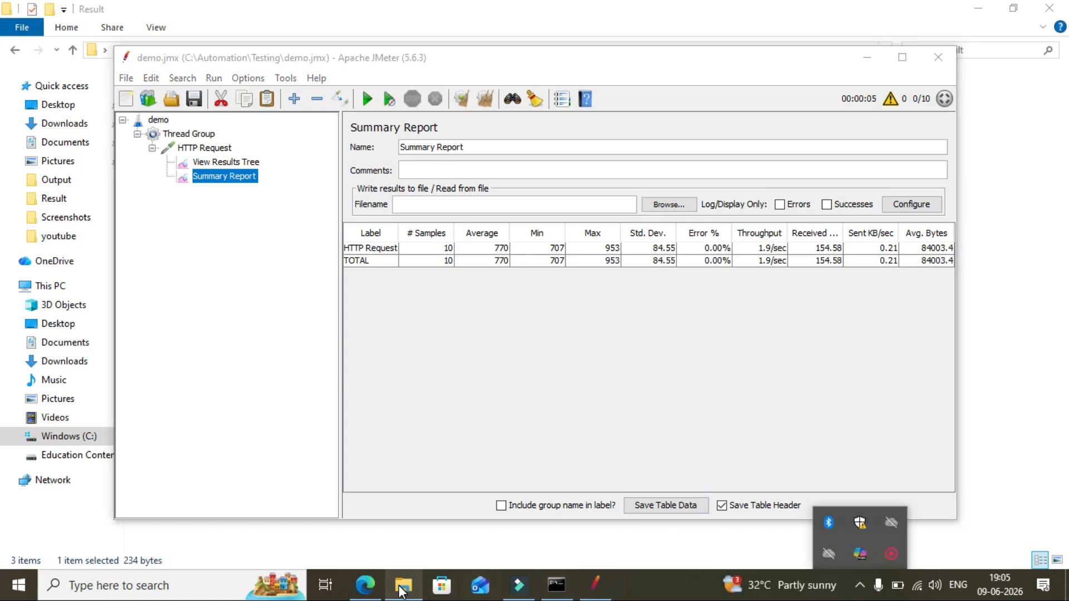
Step: Switch to File Explorer and delete demosummary.jtl from the Result folder
click(422, 594)
click(214, 118)
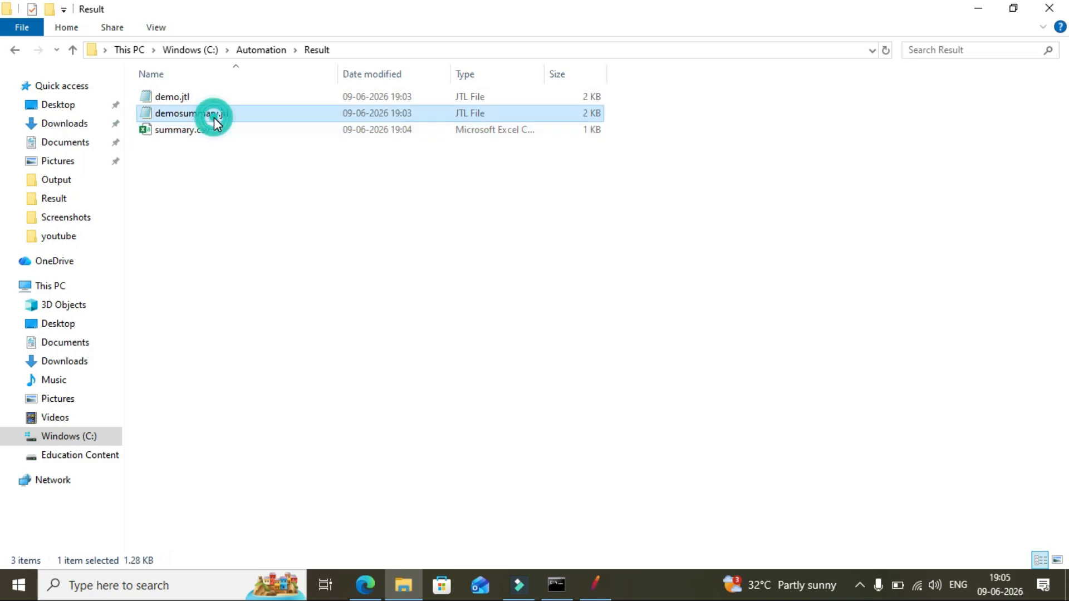
key(Delete)
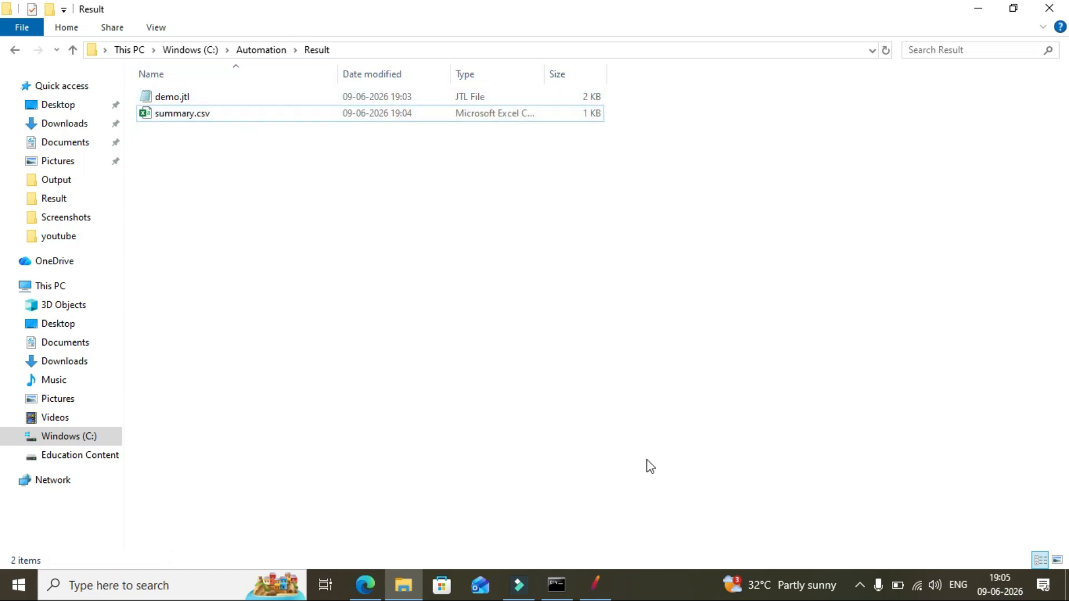
click(860, 589)
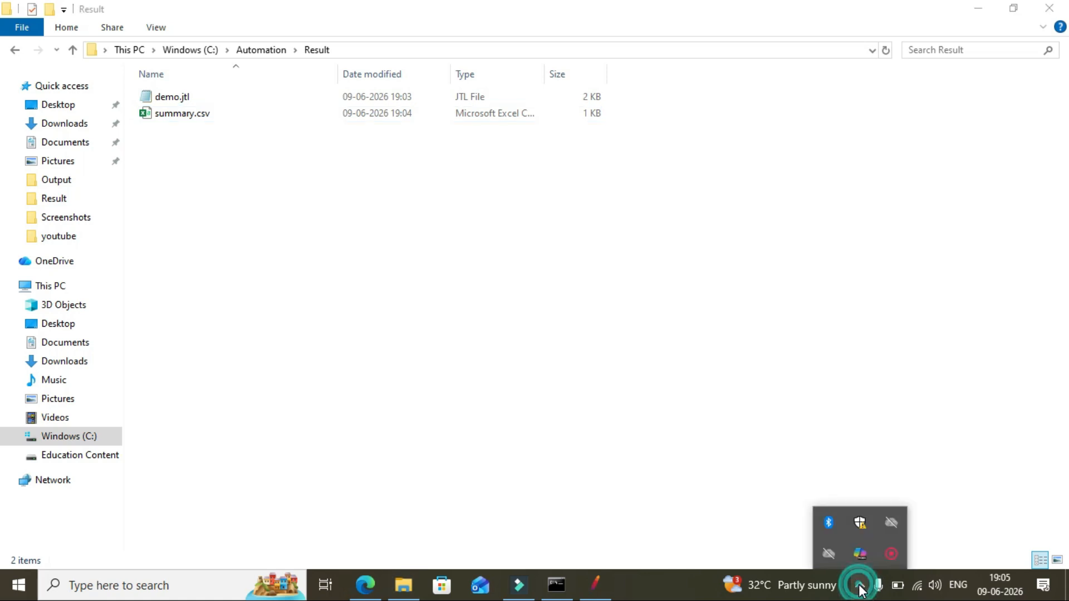
right_click(881, 555)
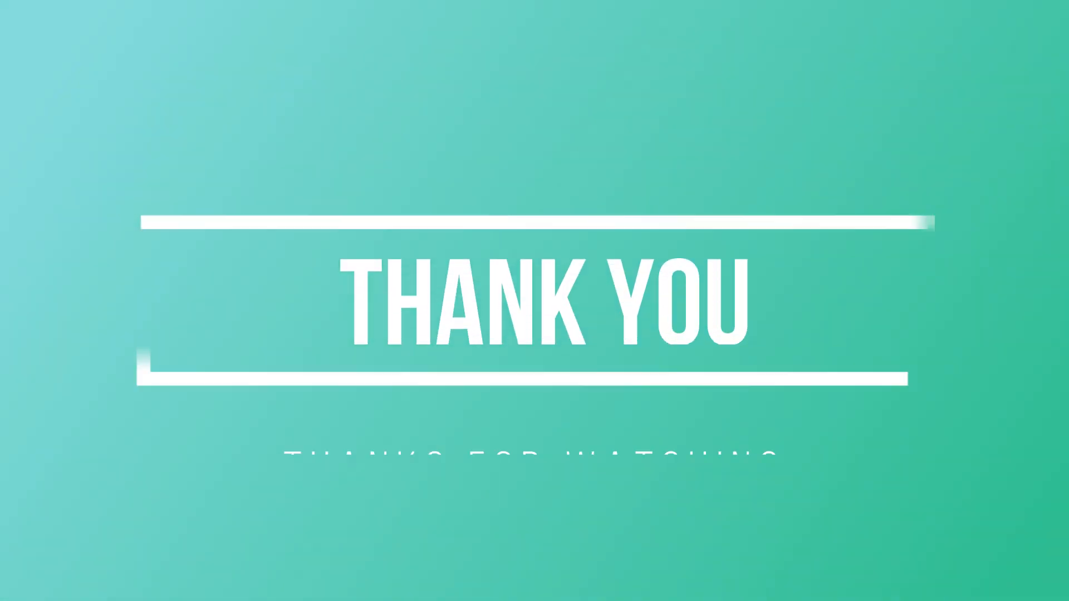